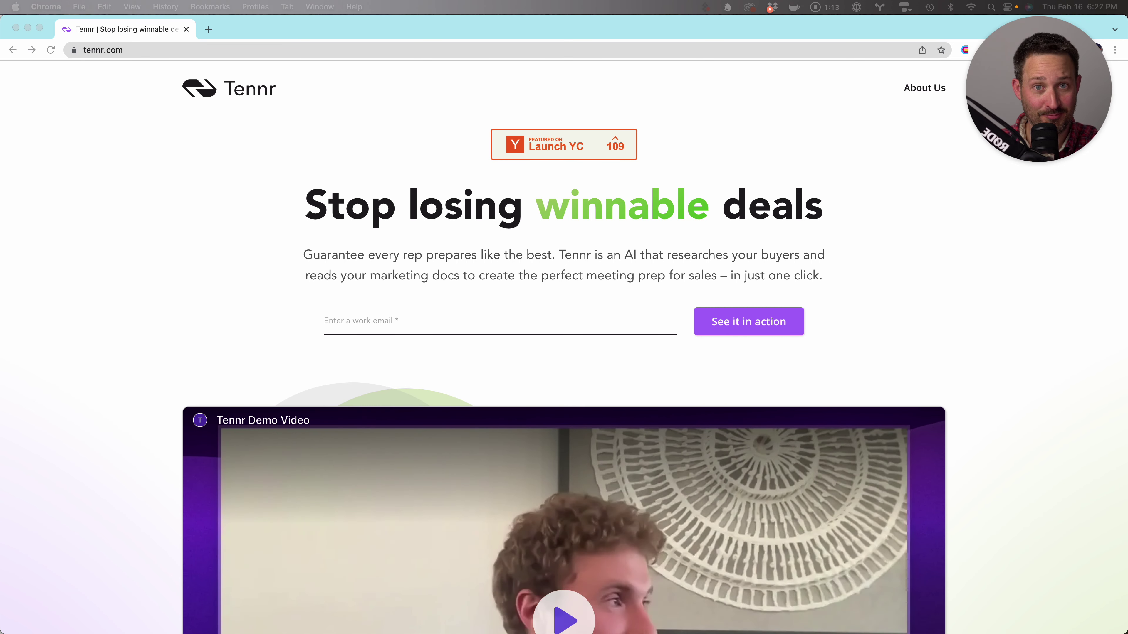
Scroll the Tennr homepage feature sections down to the 'Want to see if it really works?' banner and footer
scroll(564, 375, "down", 1)
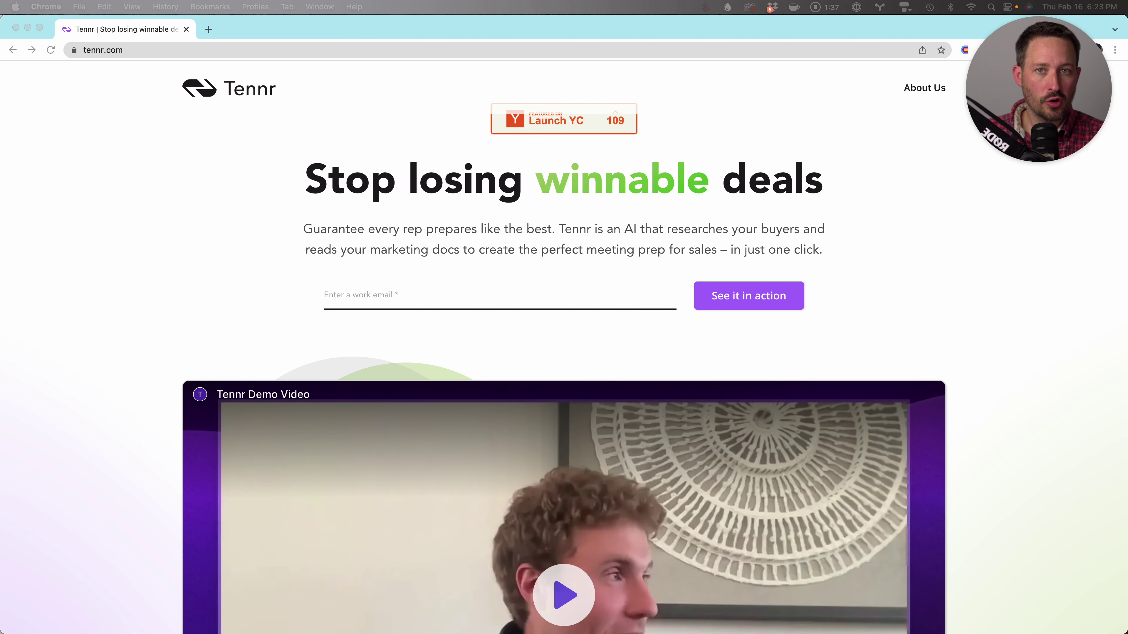
scroll(564, 347, "down", 15)
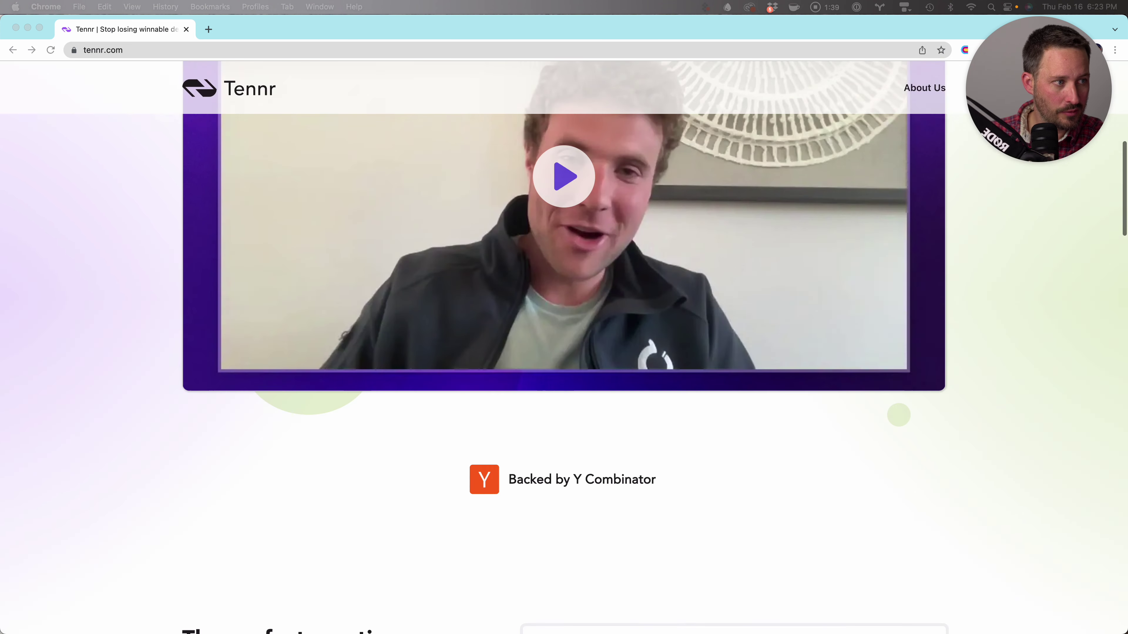
scroll(564, 346, "down", 3)
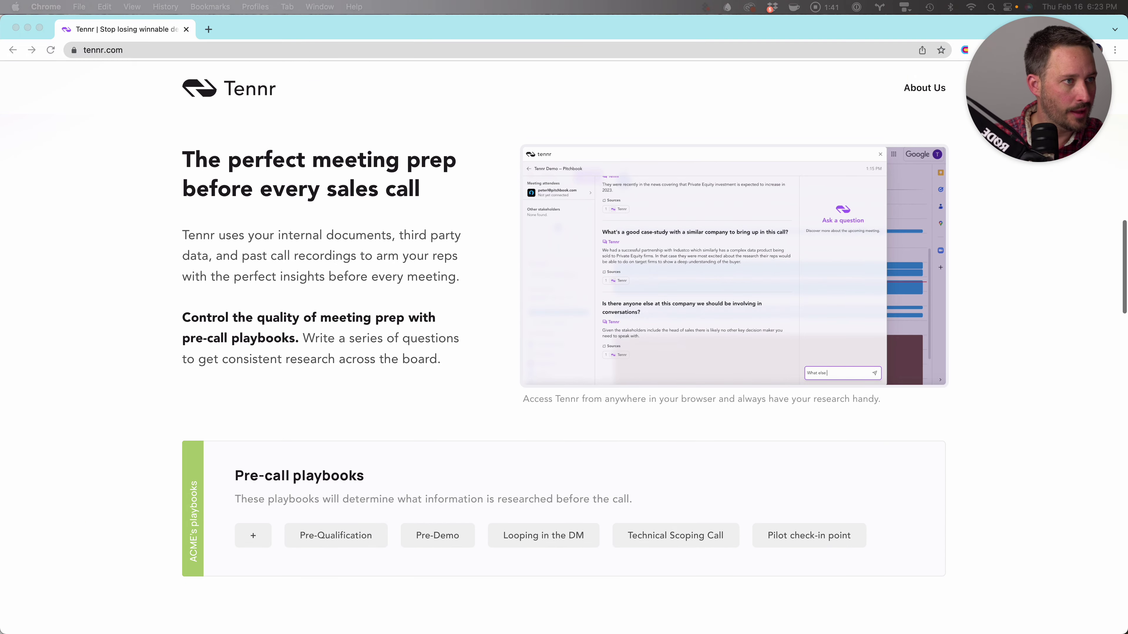
scroll(564, 346, "down", 4)
scroll(564, 347, "down", 8)
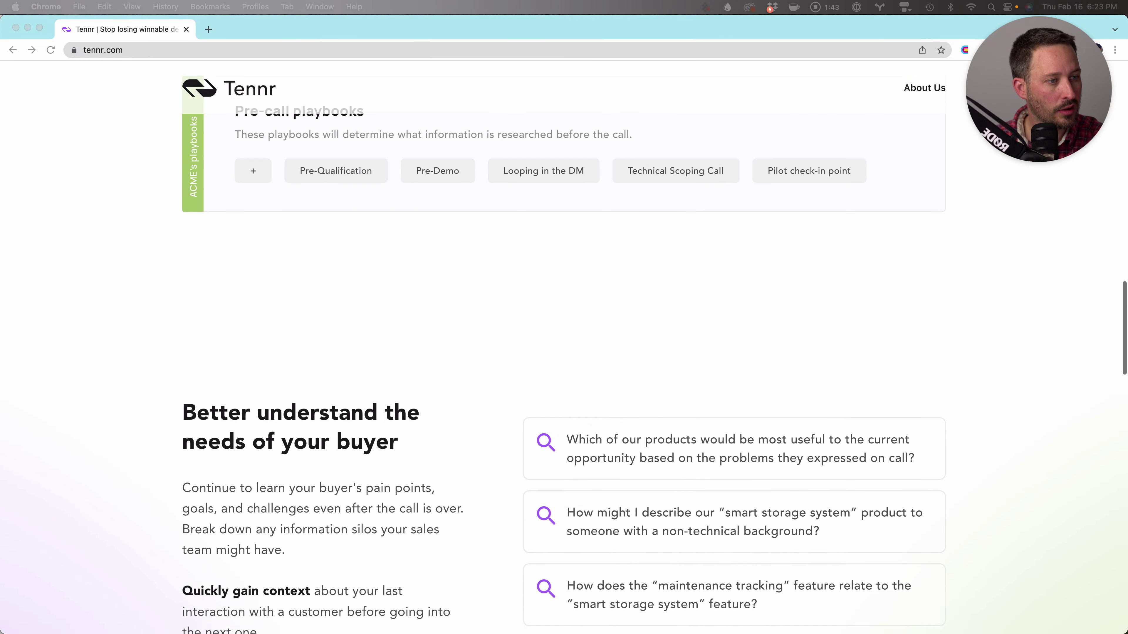
scroll(564, 347, "down", 12)
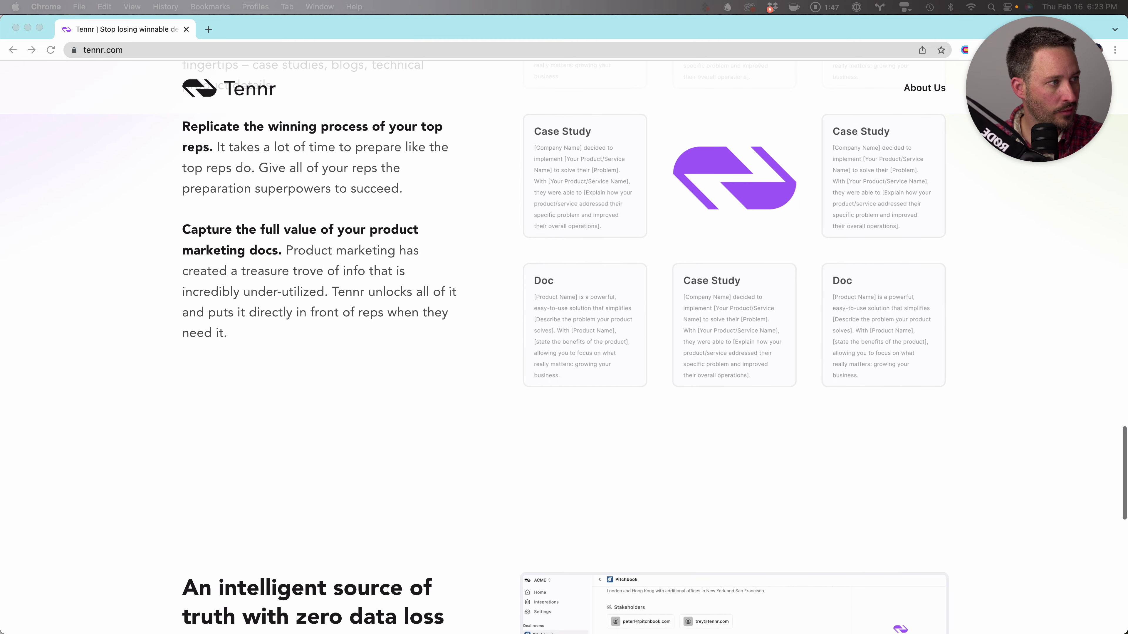
scroll(564, 347, "up", 5)
scroll(564, 346, "down", 10)
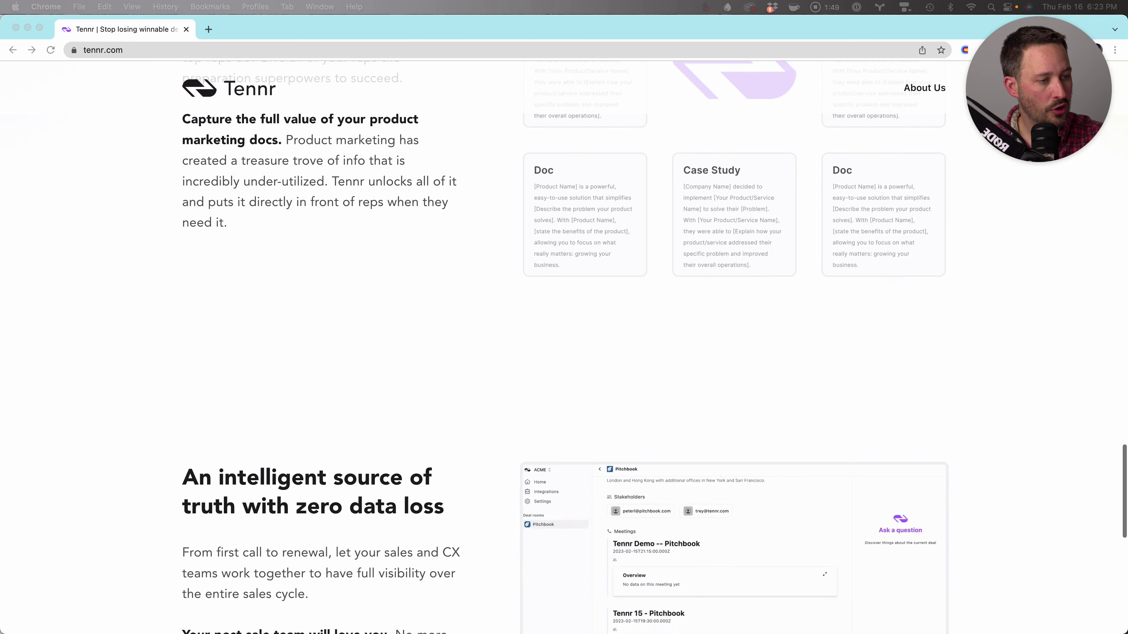
scroll(564, 346, "up", 3)
scroll(564, 347, "down", 3)
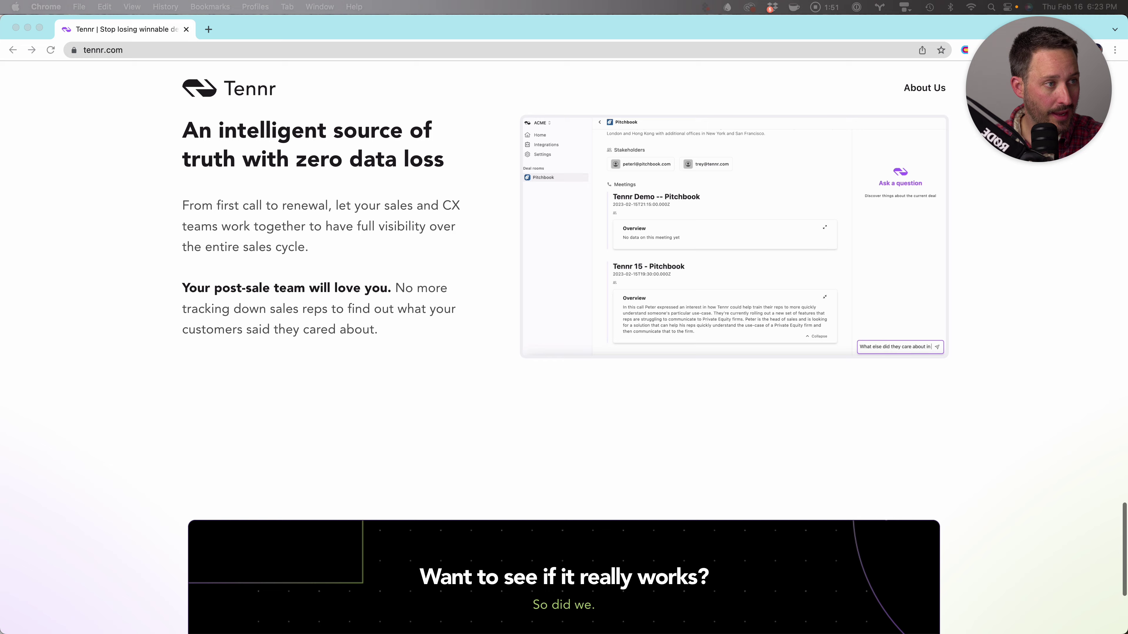
scroll(564, 346, "down", 5)
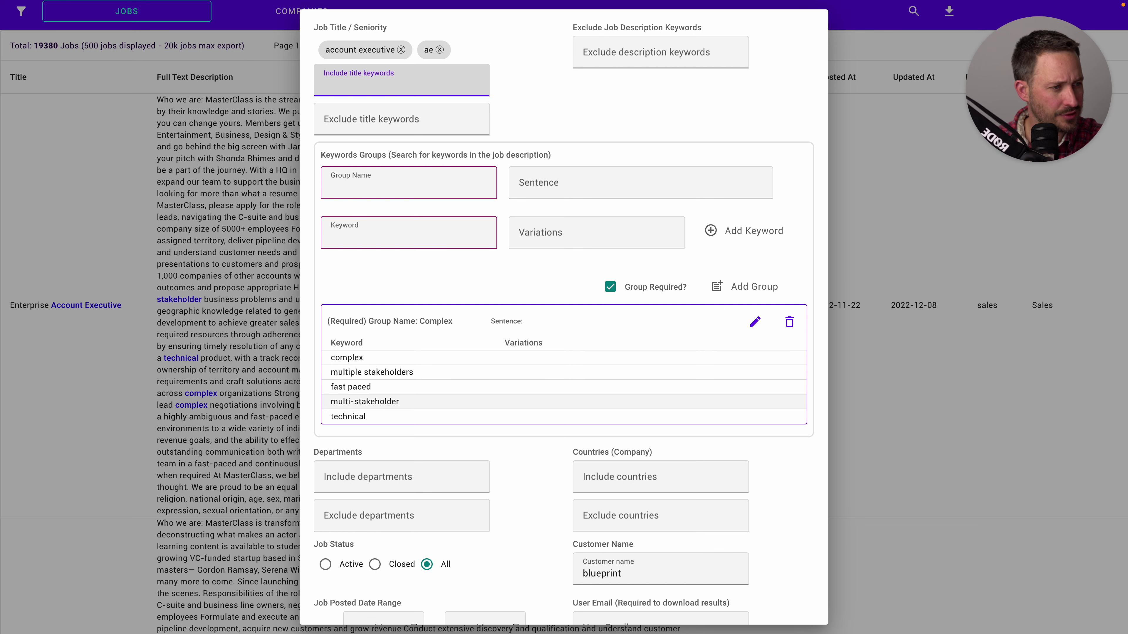
Review the 'account executive' and 'ae' title filters and the Complex group, then close the filter dialog
scroll(563, 360, "down", 3)
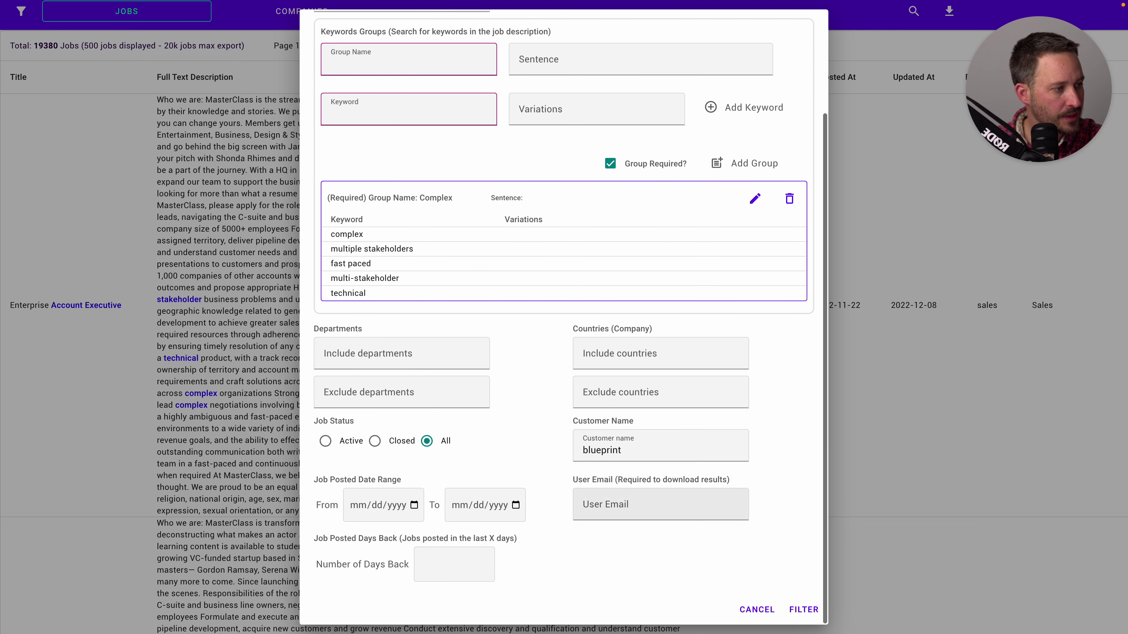
key("Escape")
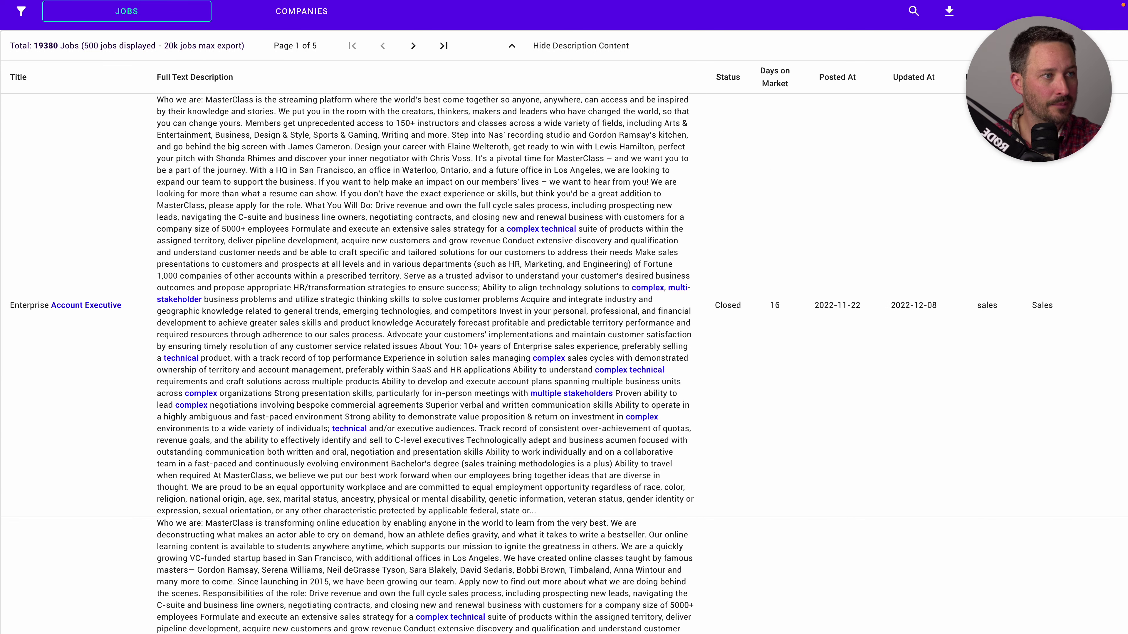
scroll(564, 351, "right", 2)
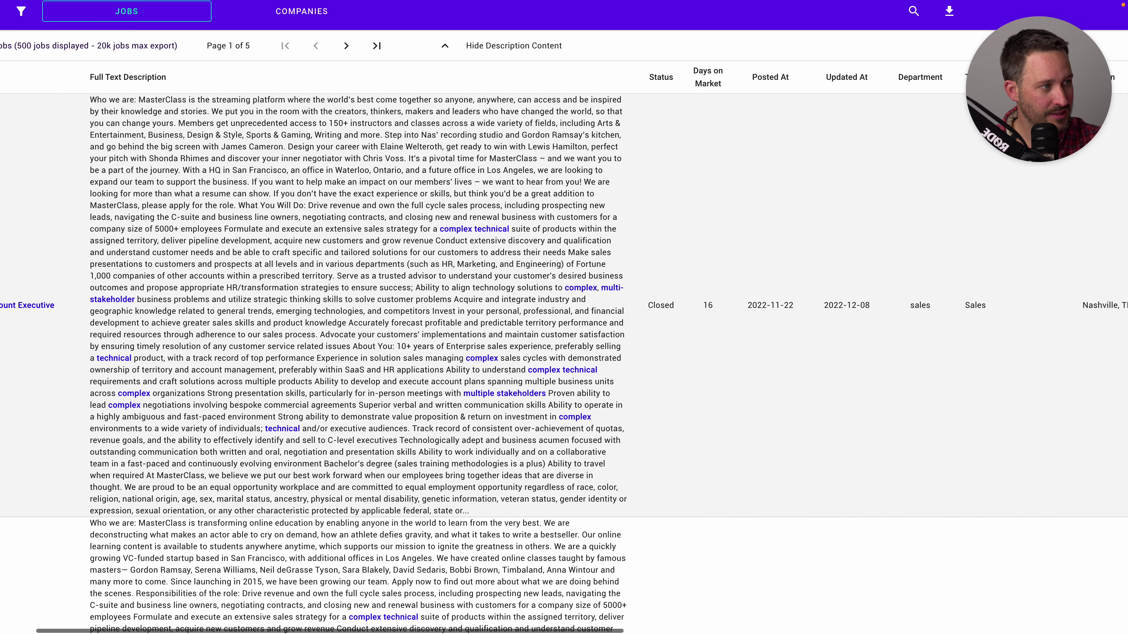
scroll(563, 317, "left", 1)
scroll(564, 318, "right", 15)
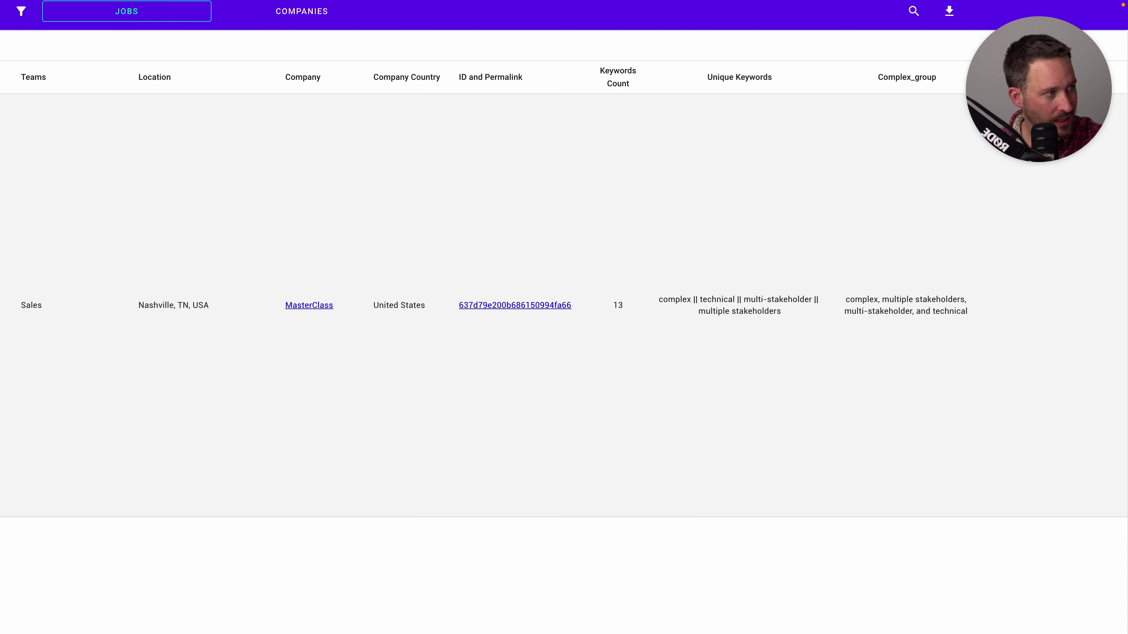
scroll(564, 351, "left", 12)
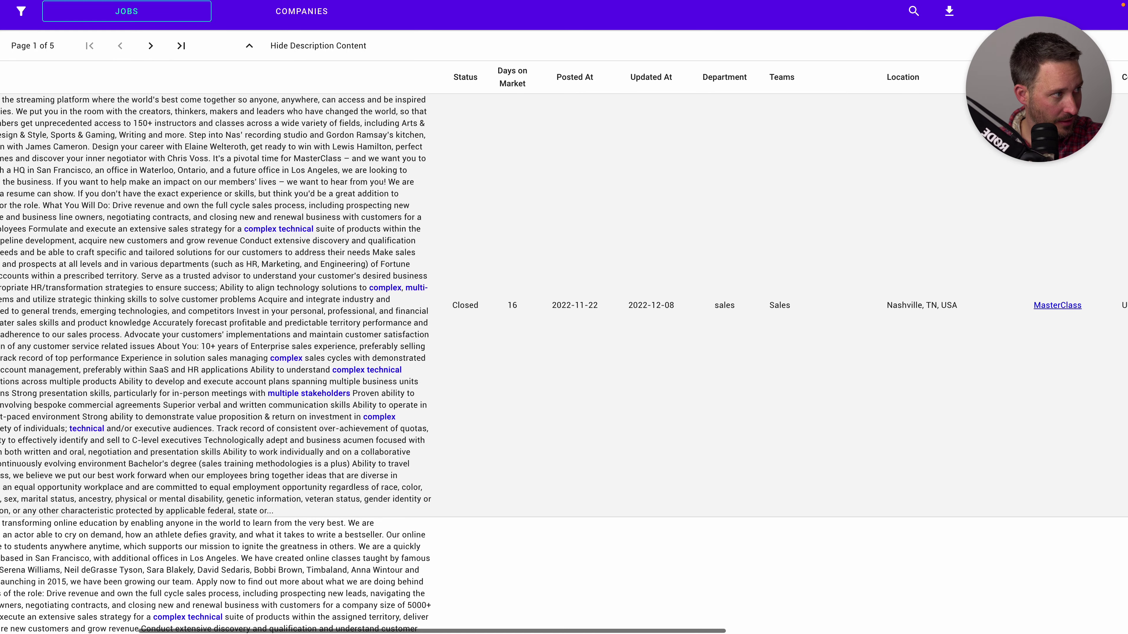
scroll(564, 351, "left", 6)
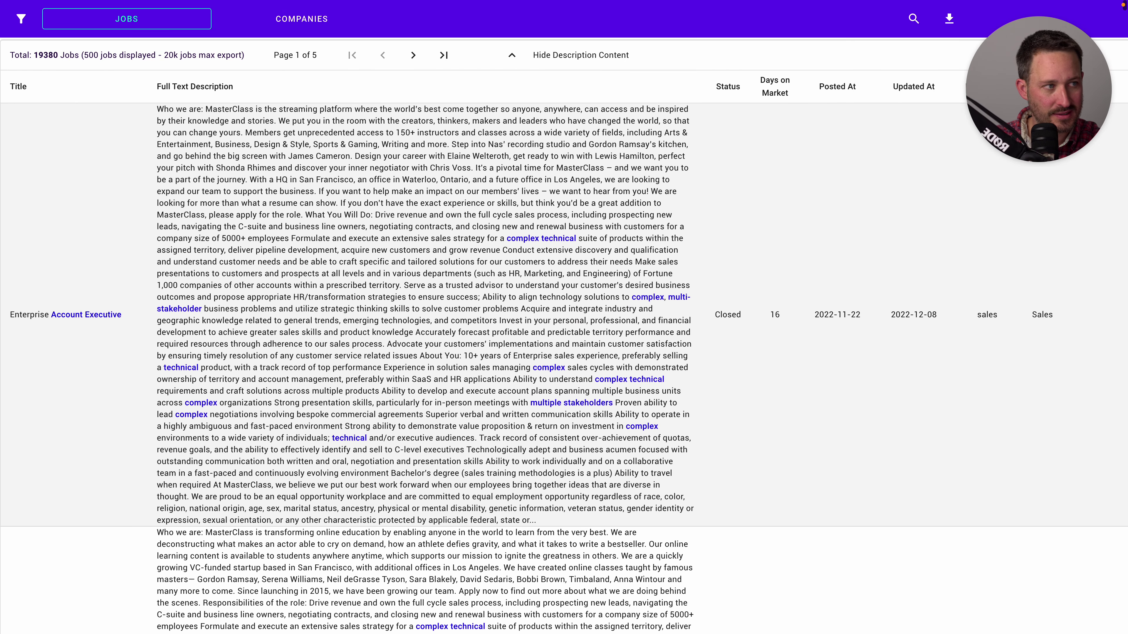
scroll(563, 351, "down", 1)
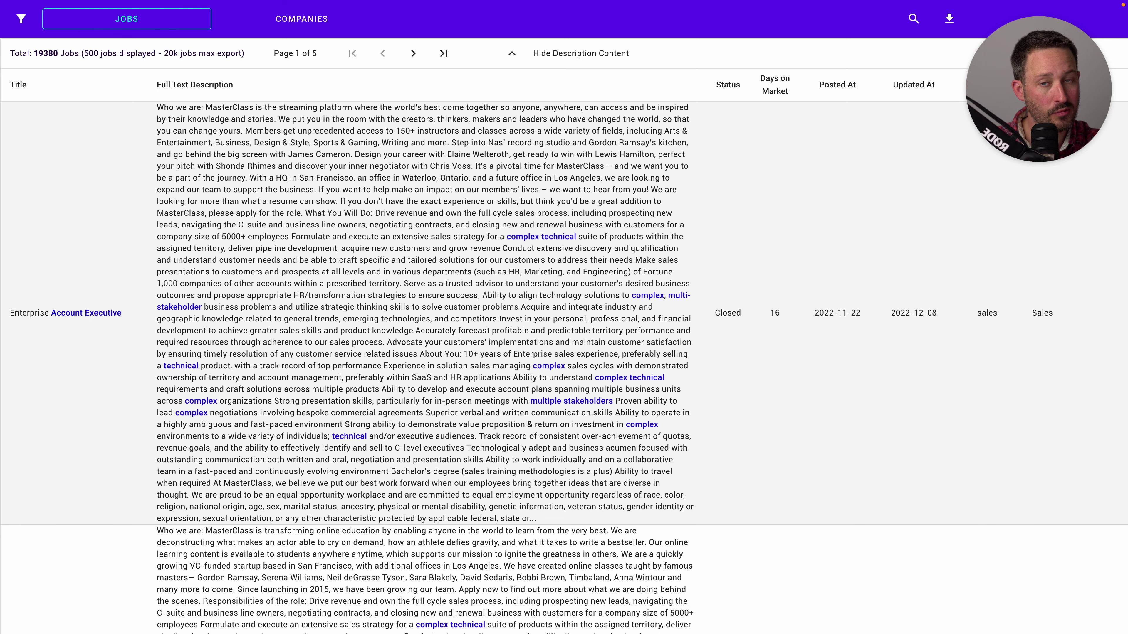
scroll(564, 311, "down", 1)
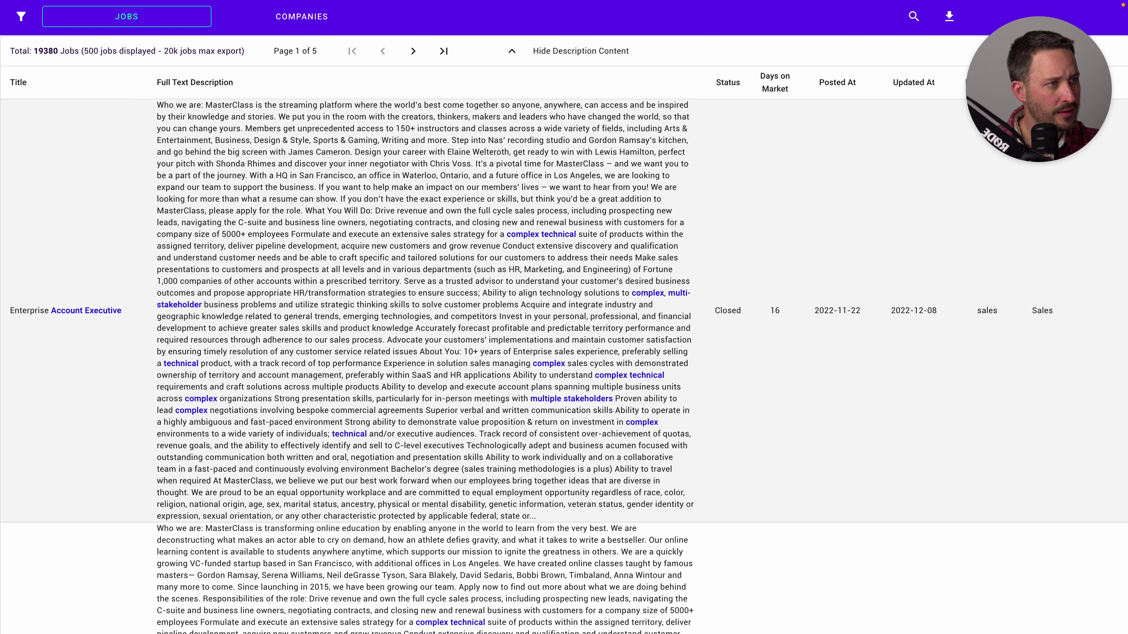
Copy 'extensive sales strategy' from a description into the Complex keyword group and apply the filters
left_click_drag(392, 234, 487, 234)
key("ctrl+c")
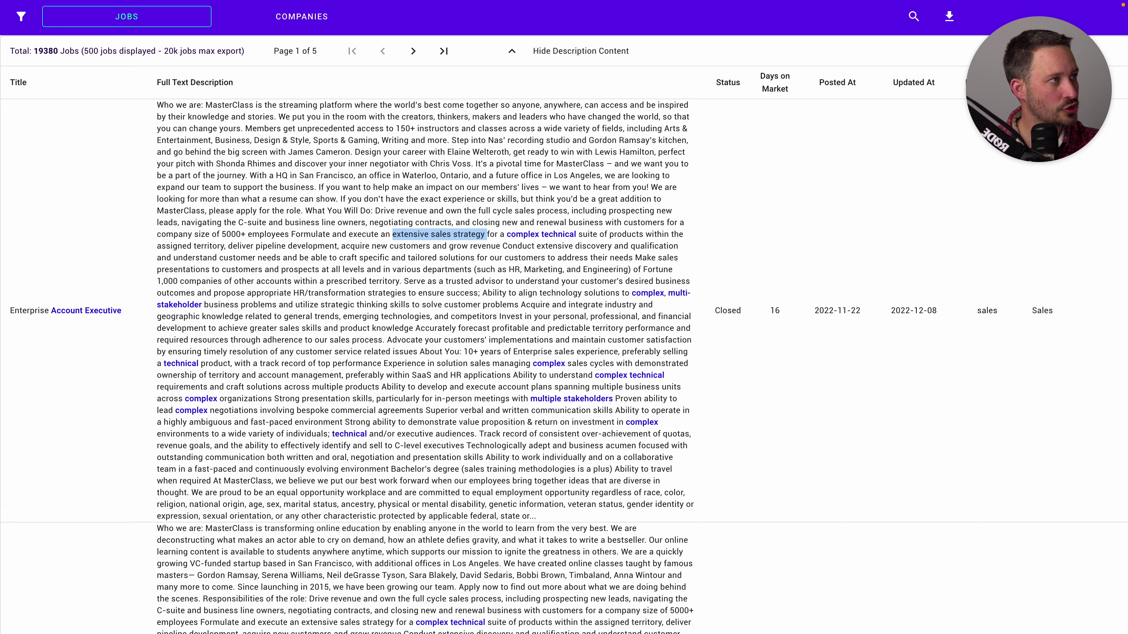
left_click(21, 17)
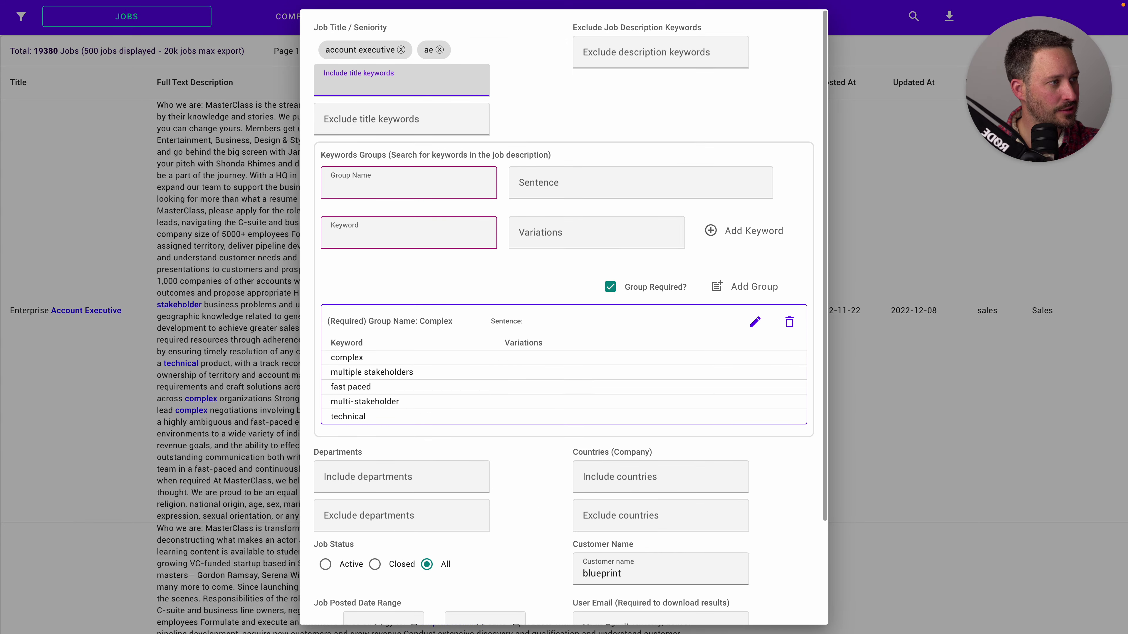
left_click(754, 321)
left_click(409, 236)
key("ctrl+v")
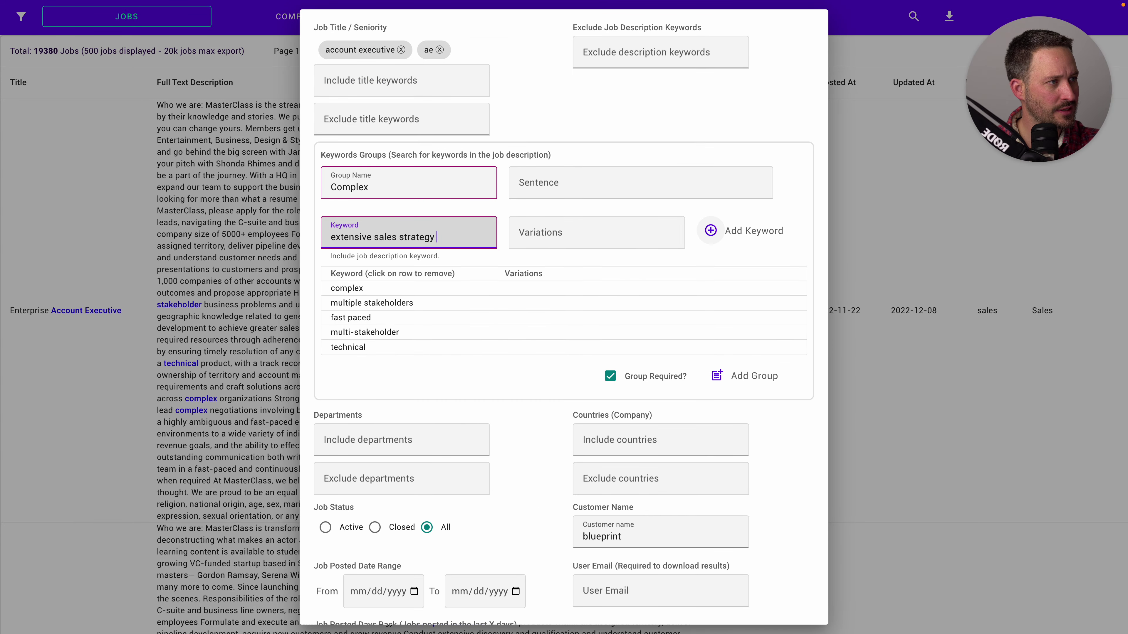
left_click(711, 231)
scroll(710, 231, "down", 2)
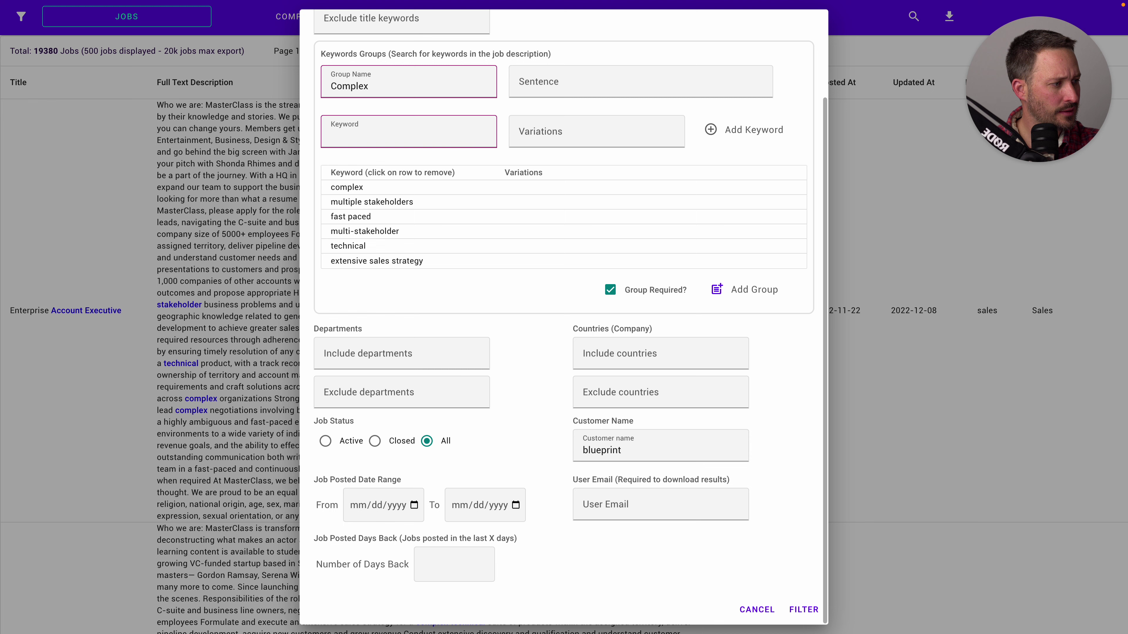
left_click(803, 610)
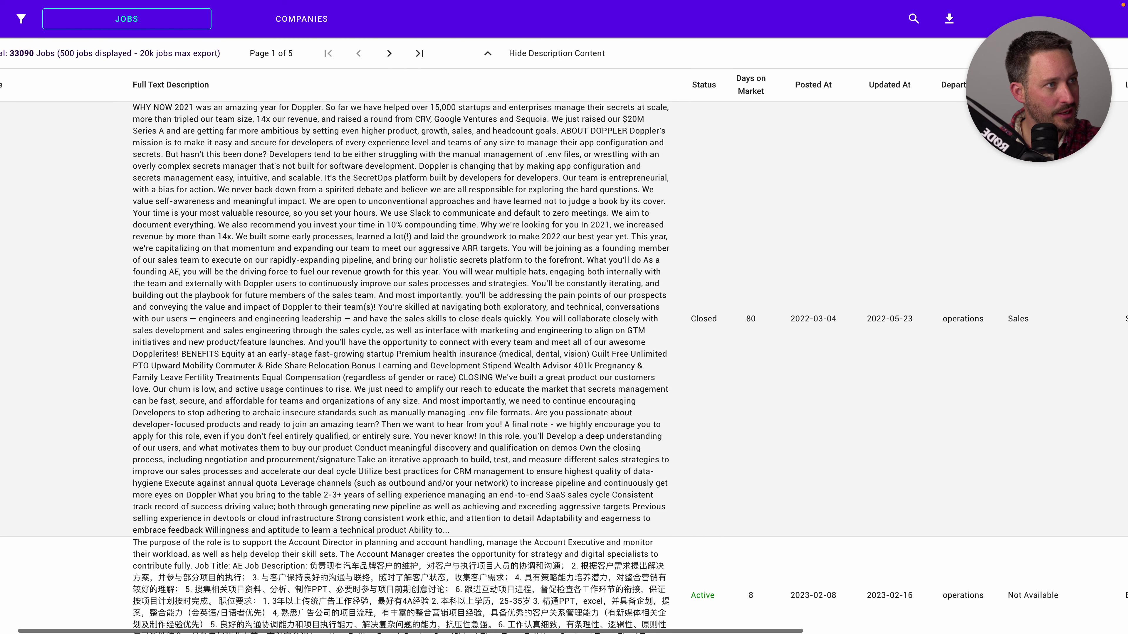
Save Complex as a required keyword group and refilter the job list to 19393 jobs
scroll(563, 342, "right", 10)
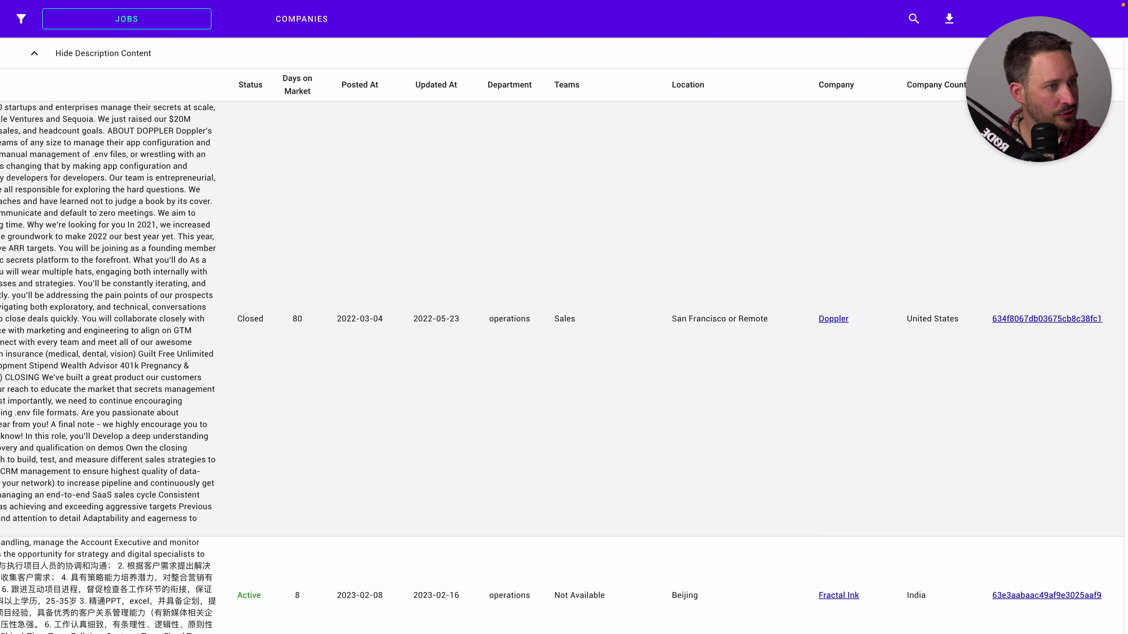
scroll(564, 342, "left", 10)
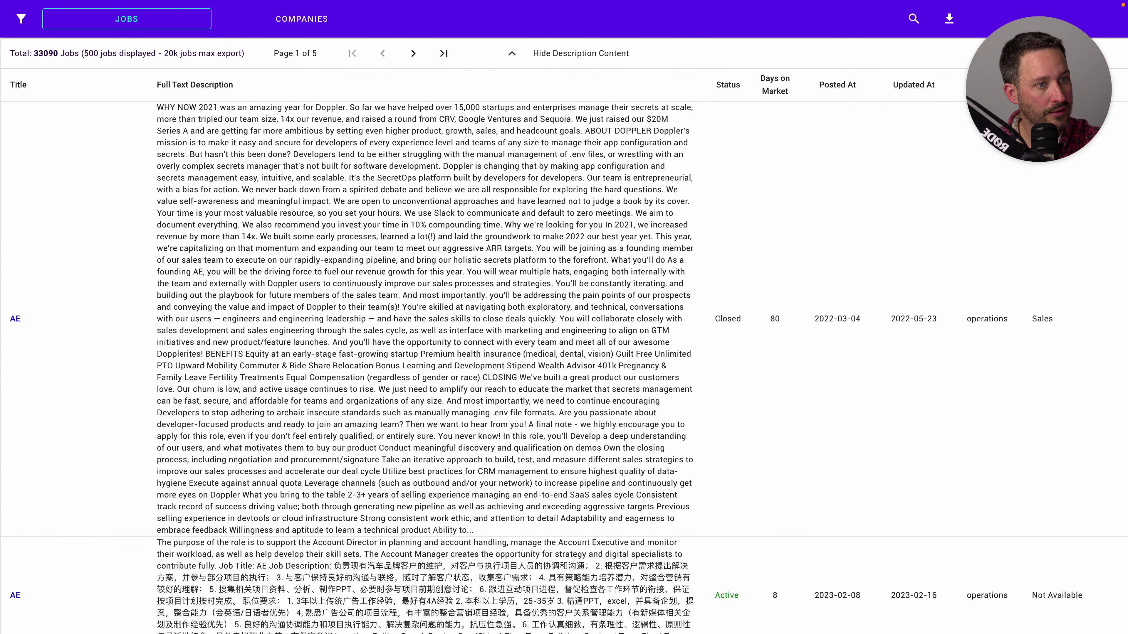
scroll(564, 333, "down", 15)
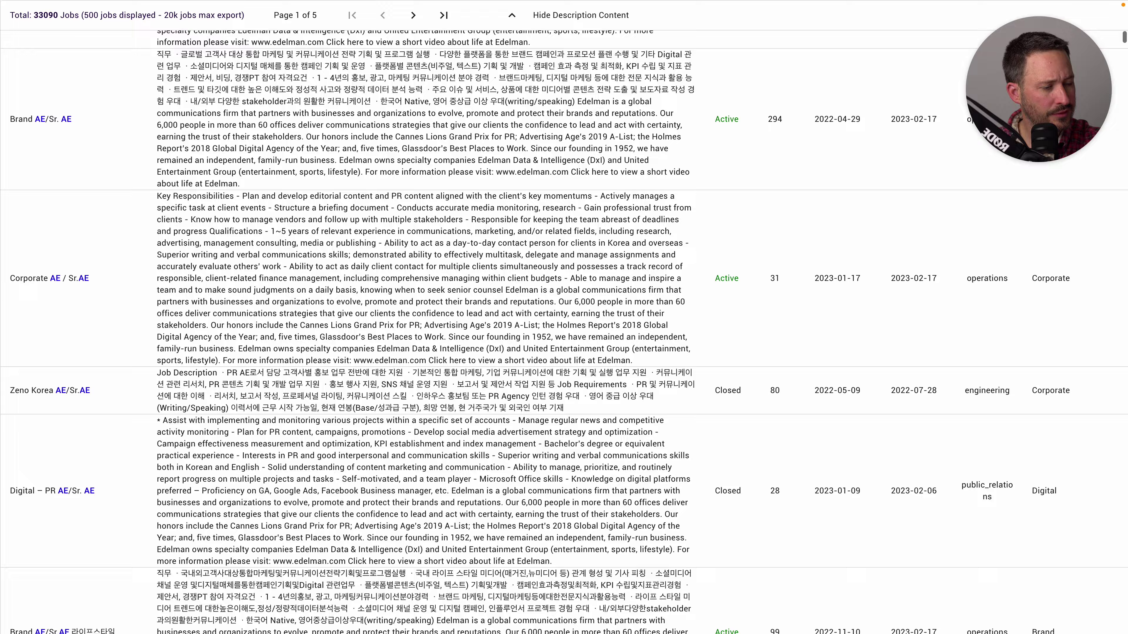
scroll(563, 317, "up", 20)
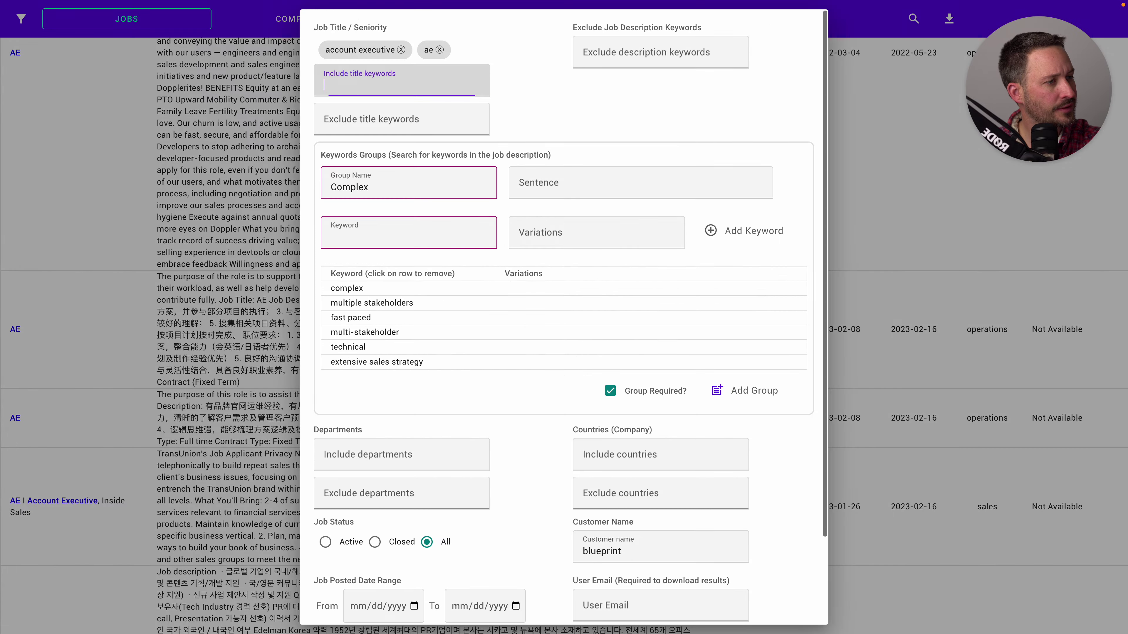
left_click(717, 391)
scroll(662, 391, "down", 3)
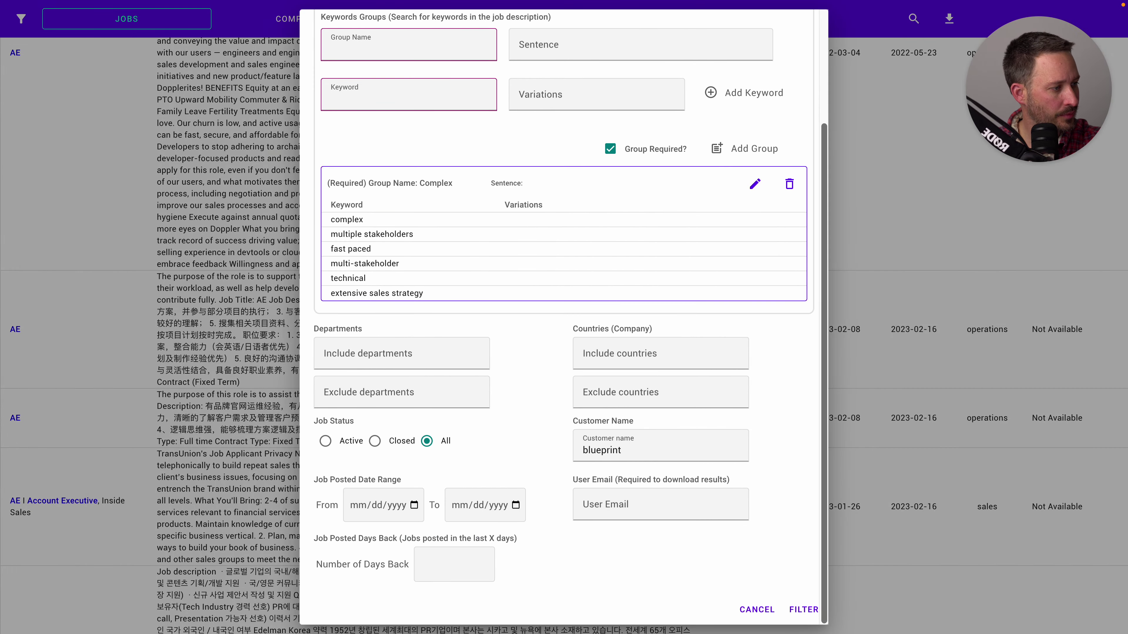
left_click(804, 609)
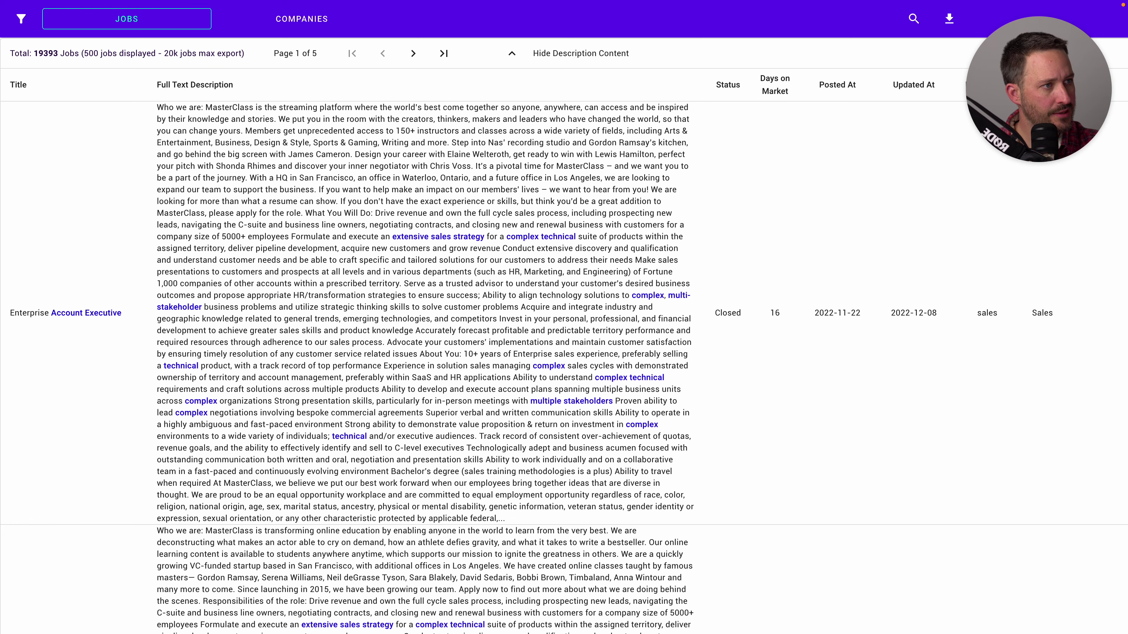
scroll(421, 311, "down", 1)
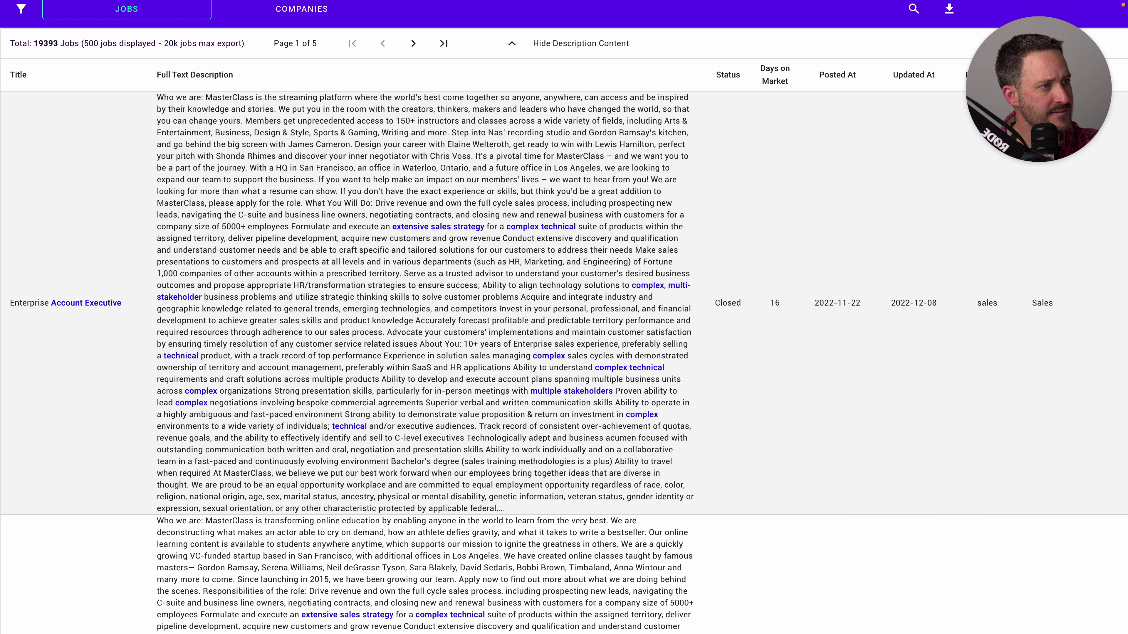
mouse_move(337, 250)
left_mouse_down()
mouse_move(462, 250)
mouse_move(408, 250)
left_mouse_up()
left_click(462, 250)
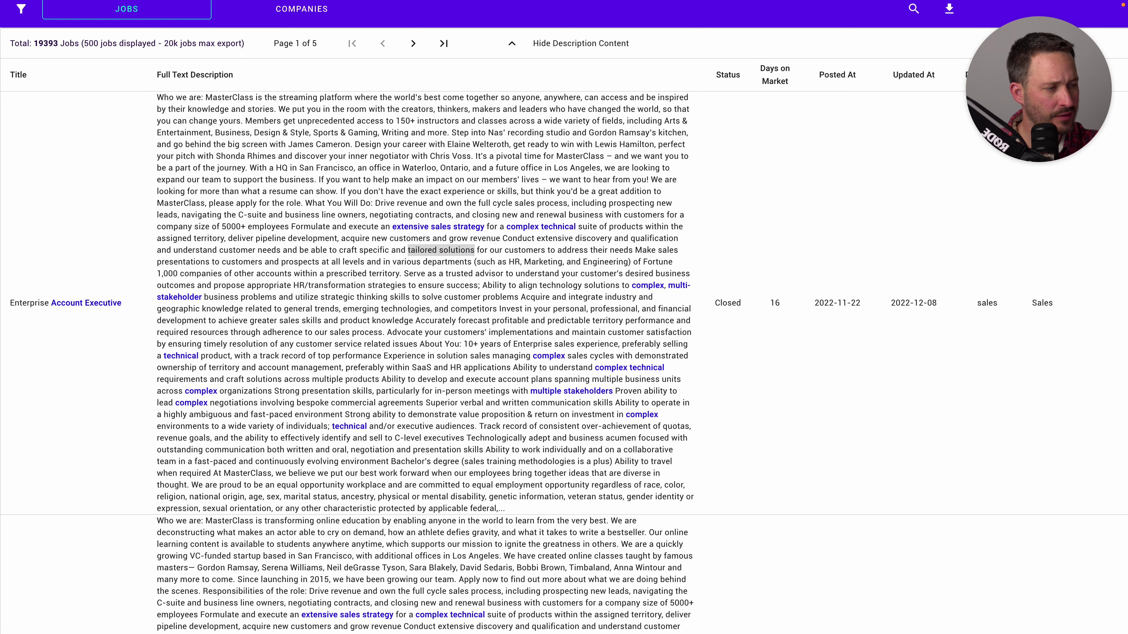
key("alt+Tab")
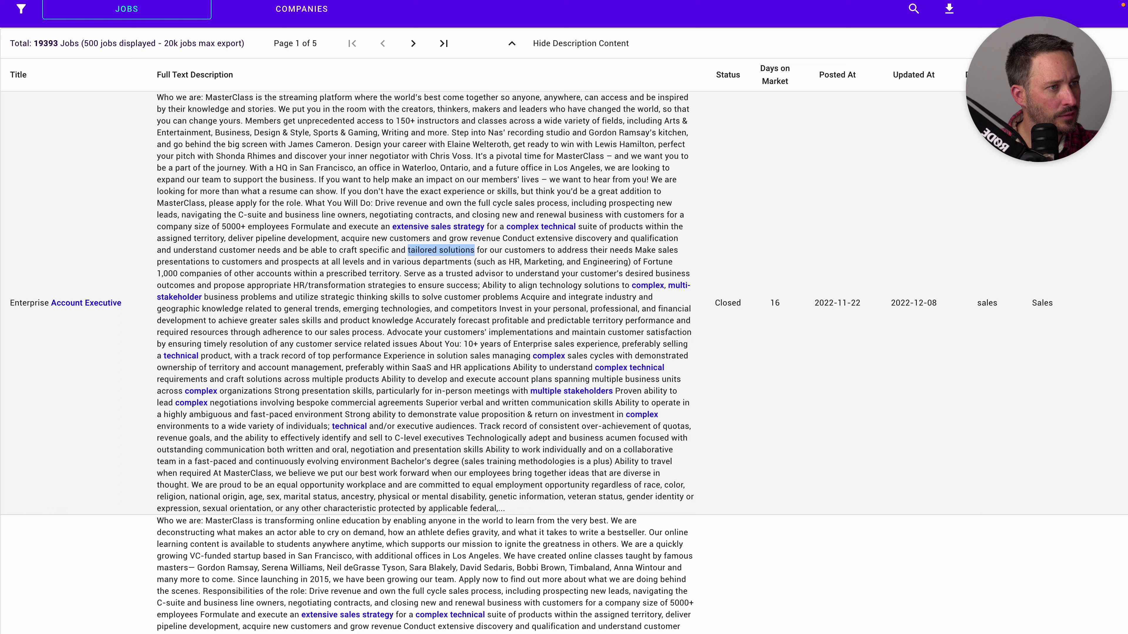
left_click_drag(326, 273, 384, 273)
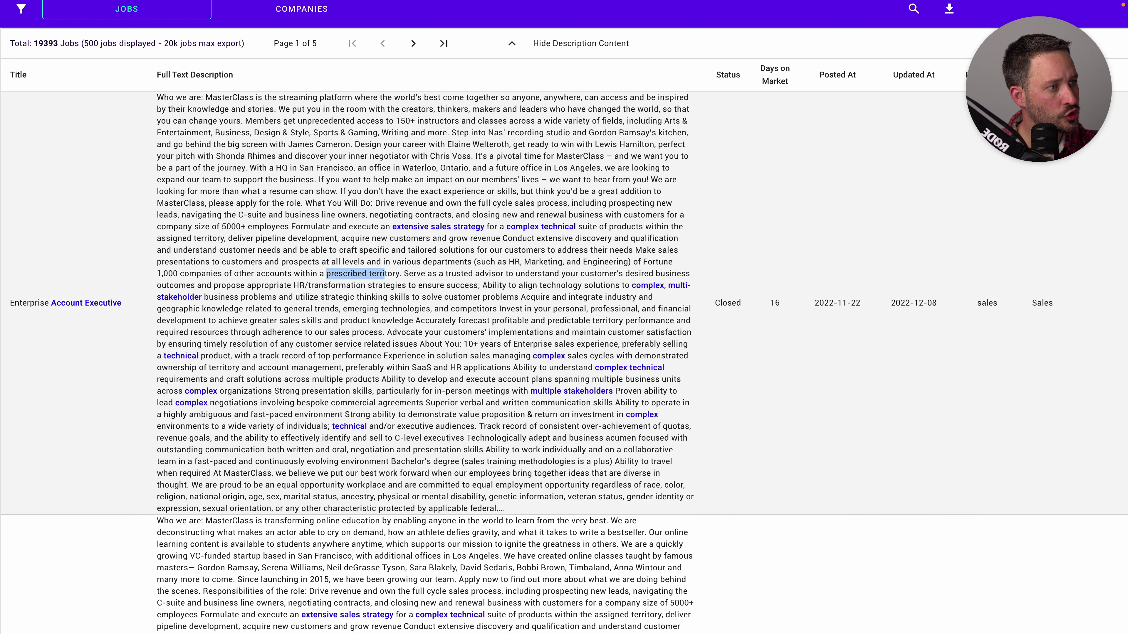
left_click_drag(503, 273, 446, 273)
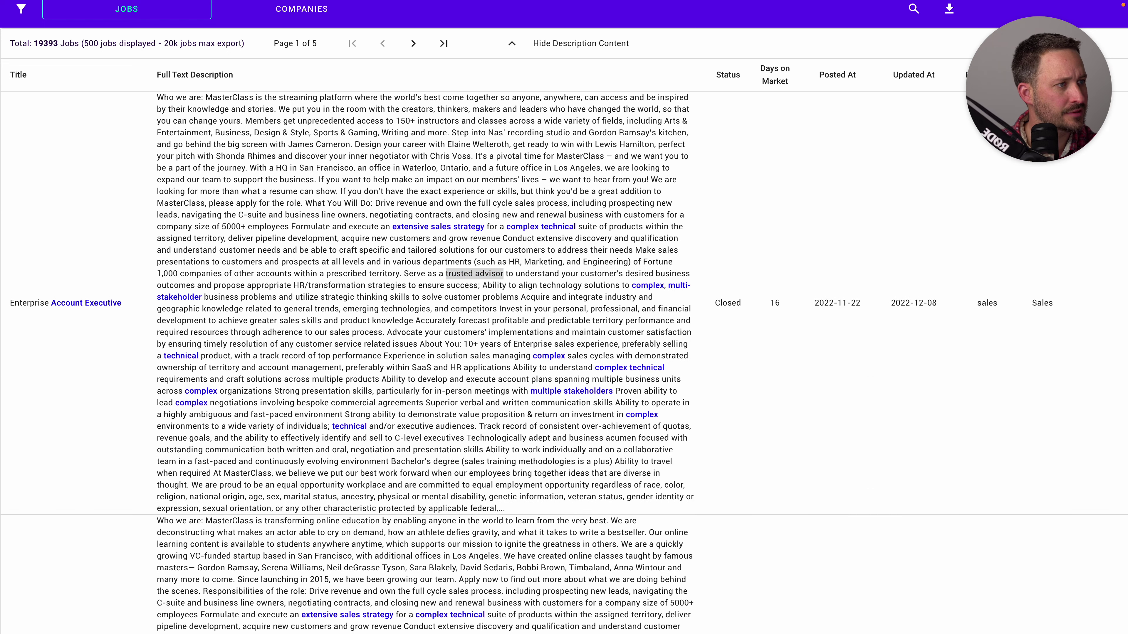
key("alt+Tab")
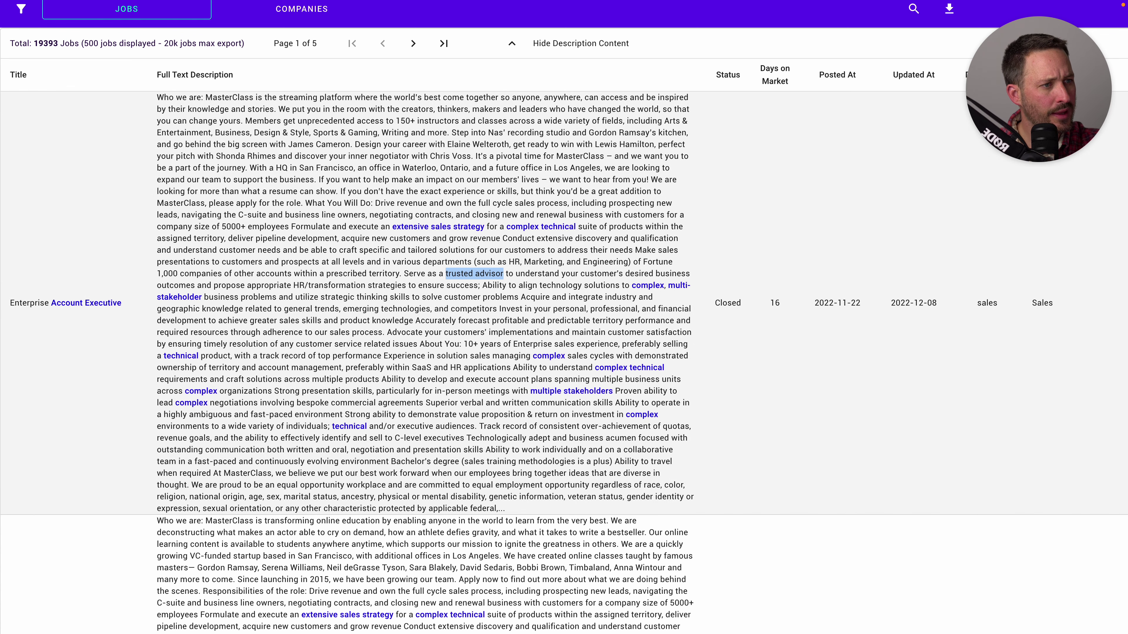
scroll(564, 317, "down", 1)
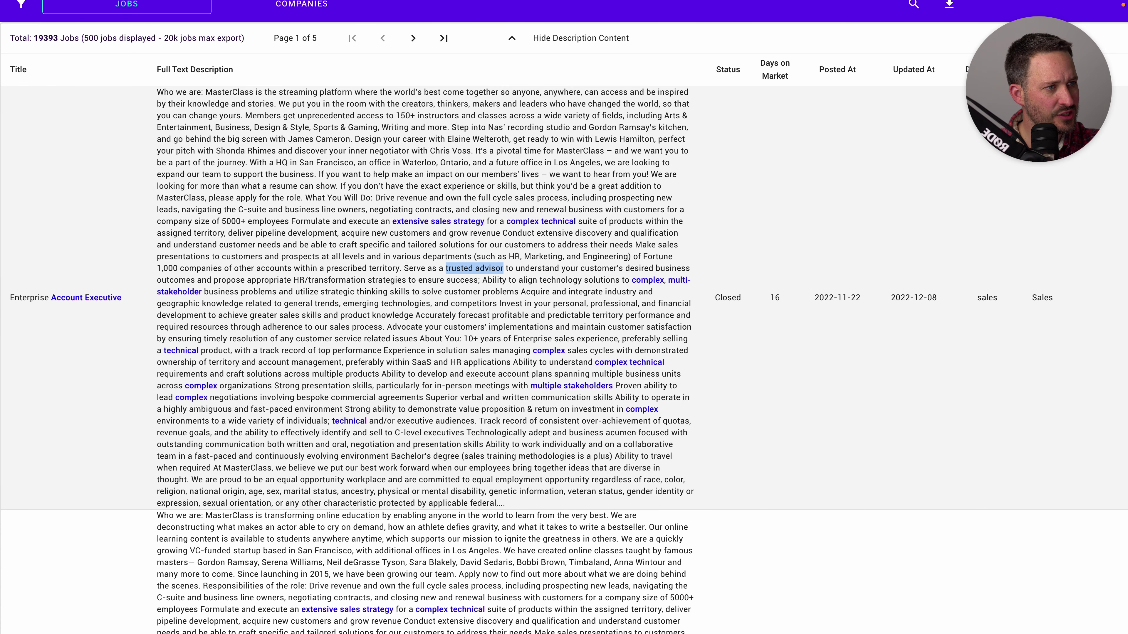
left_click_drag(322, 292, 387, 292)
left_click(388, 292)
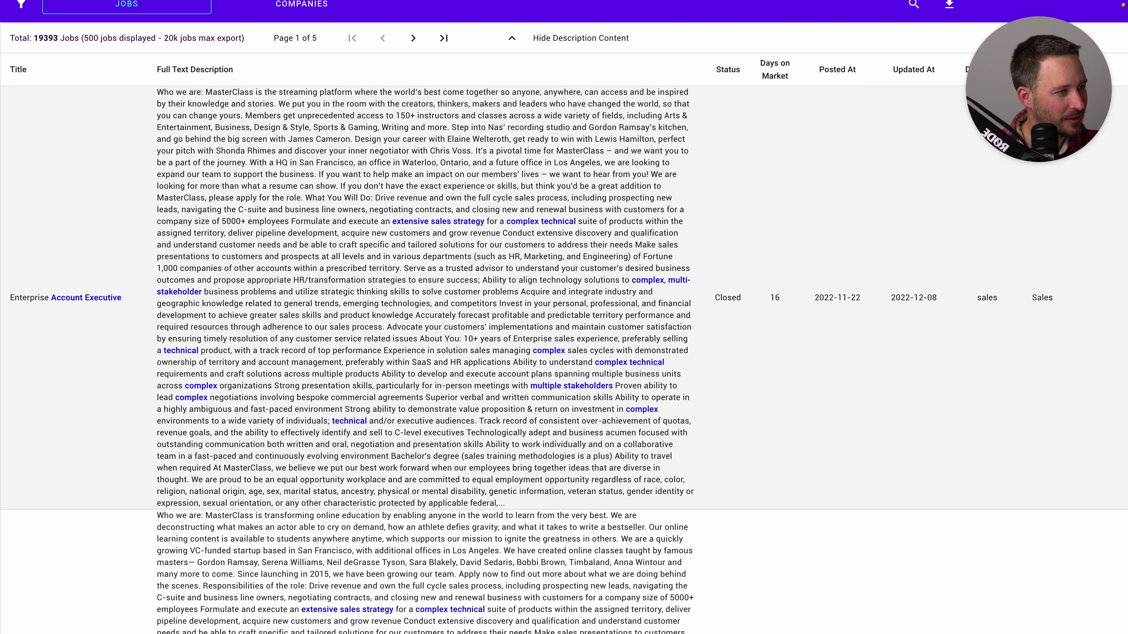
left_click_drag(612, 292, 691, 327)
left_click(691, 327)
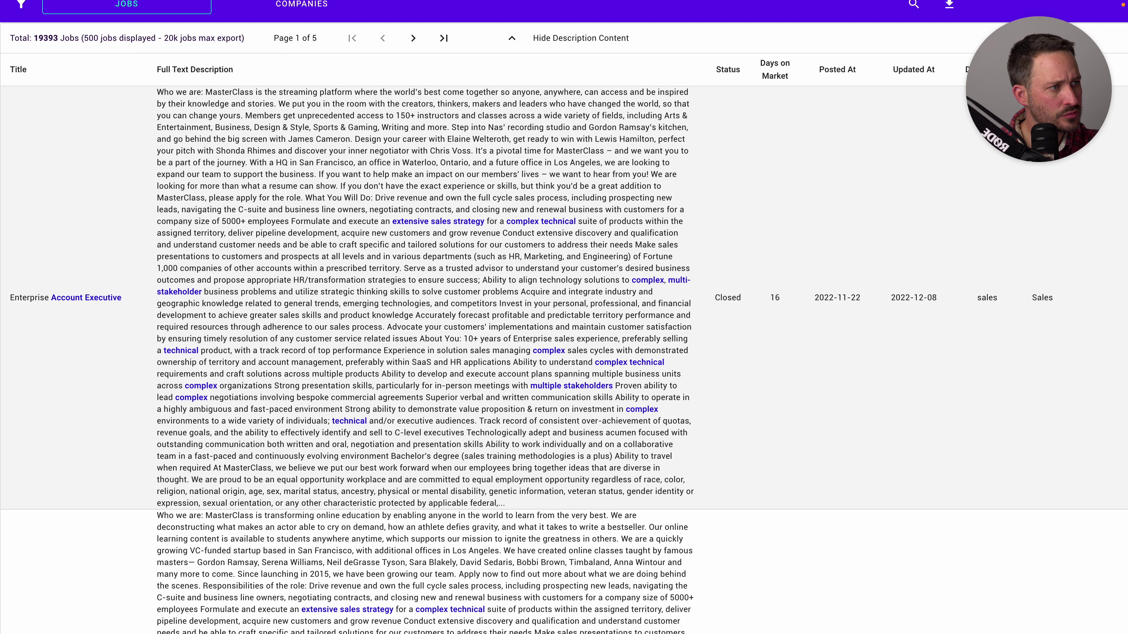
scroll(564, 317, "down", 3)
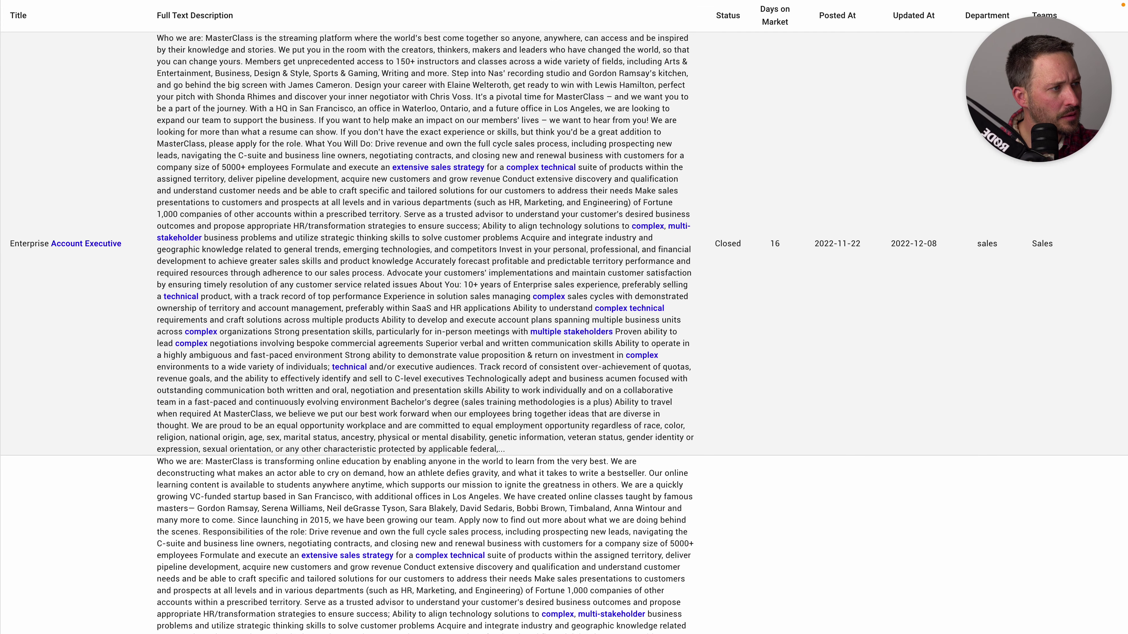
scroll(564, 317, "down", 3)
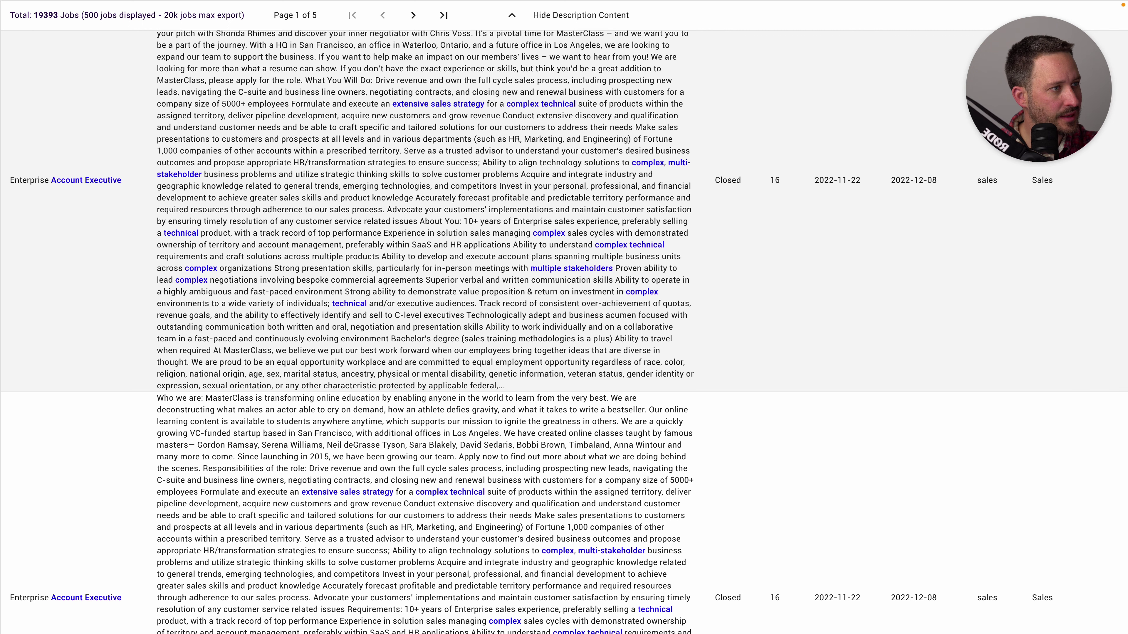
left_click_drag(533, 233, 614, 233)
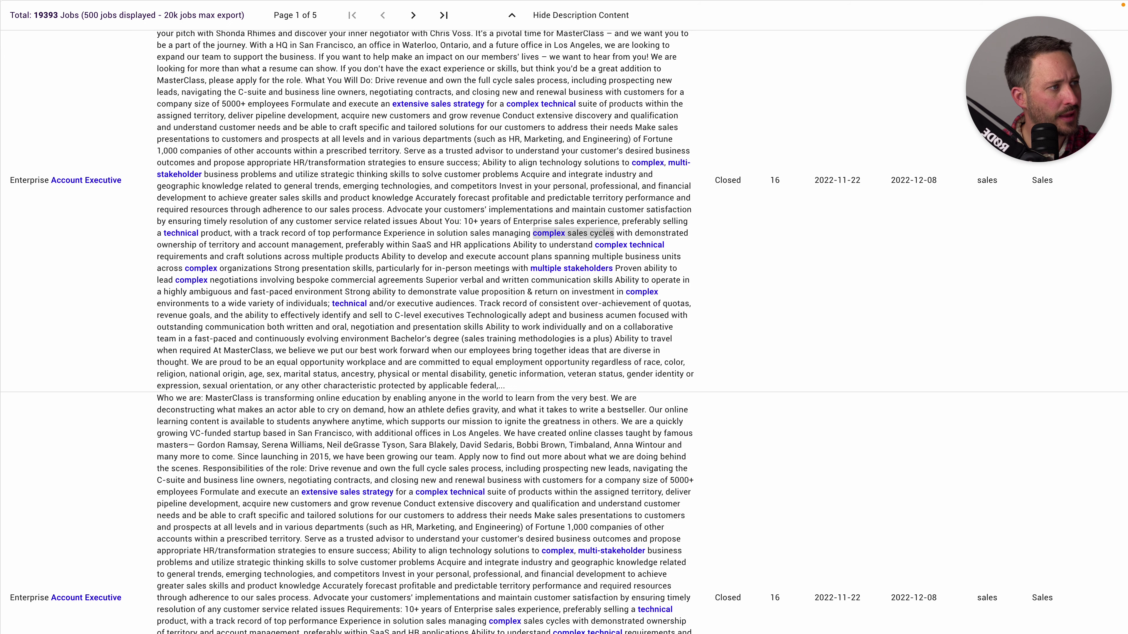
key("alt+Tab")
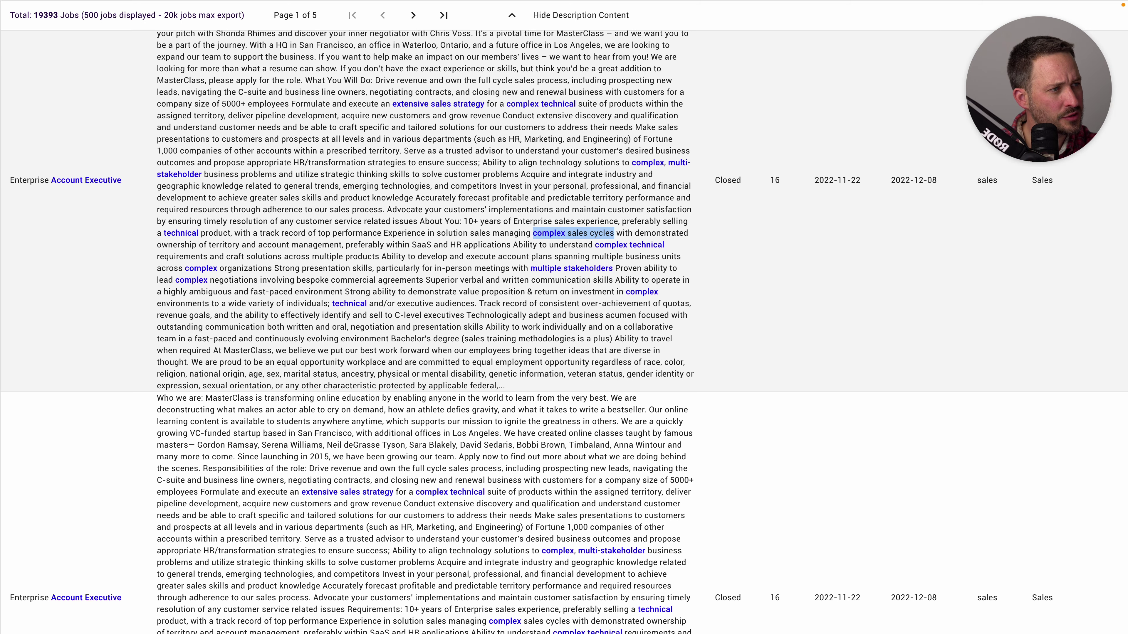
scroll(564, 333, "down", 1)
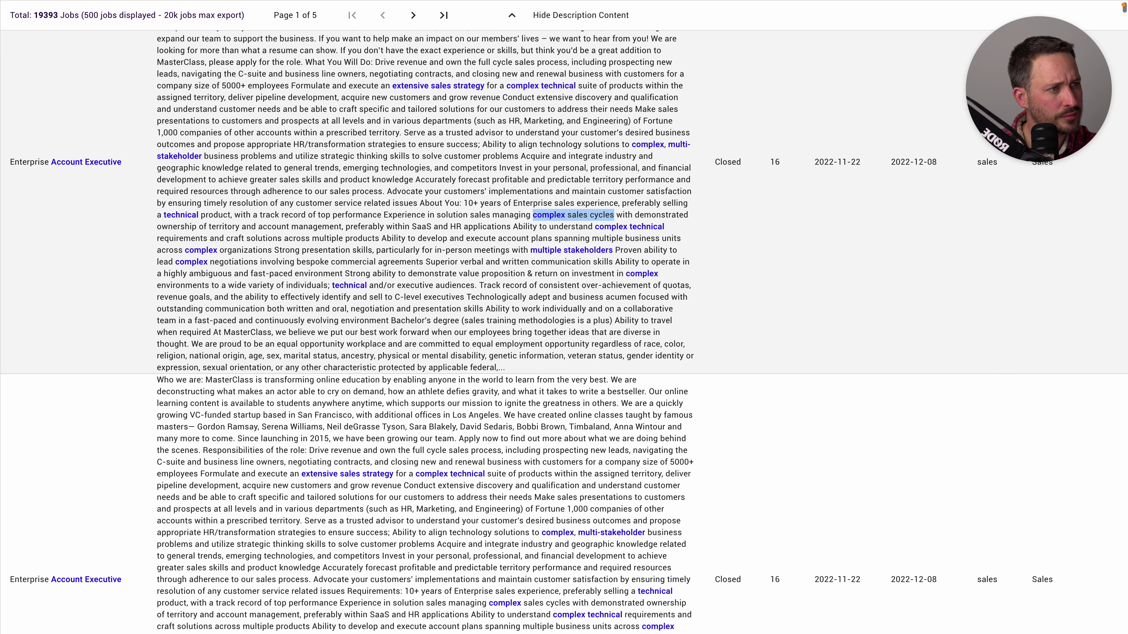
scroll(564, 332, "down", 2)
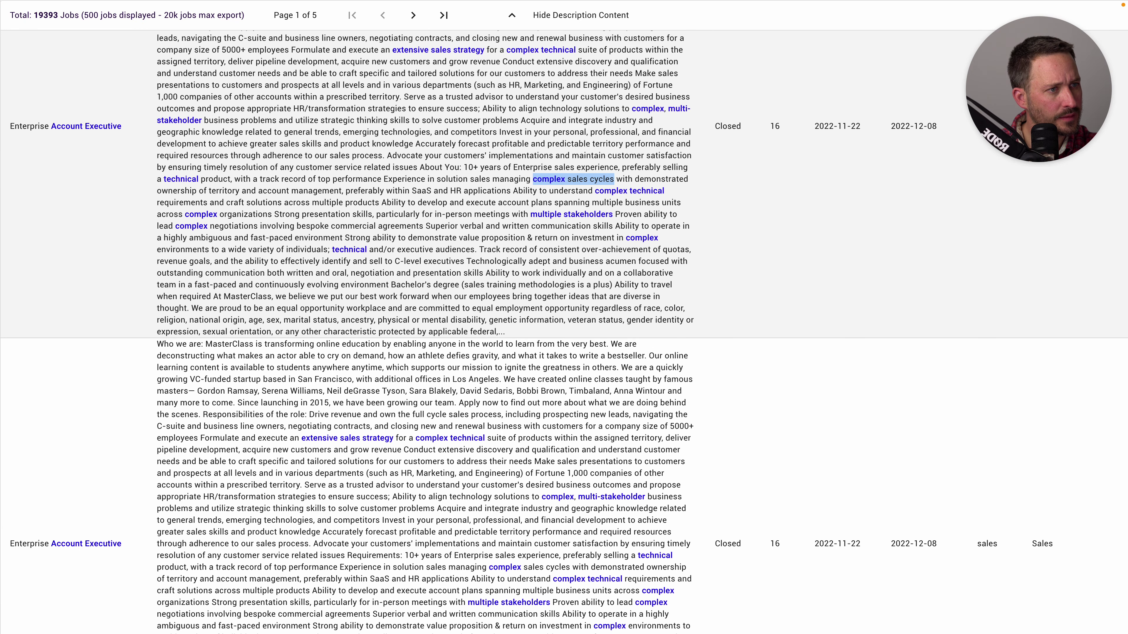
double_click(210, 238)
key("alt+Tab")
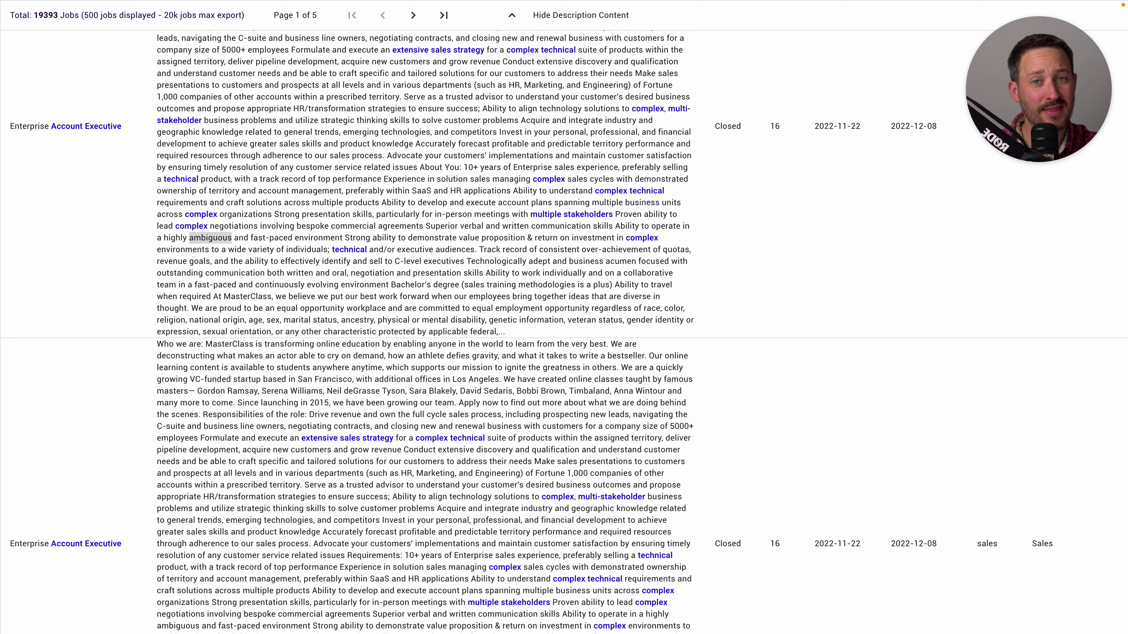
key("alt+Tab")
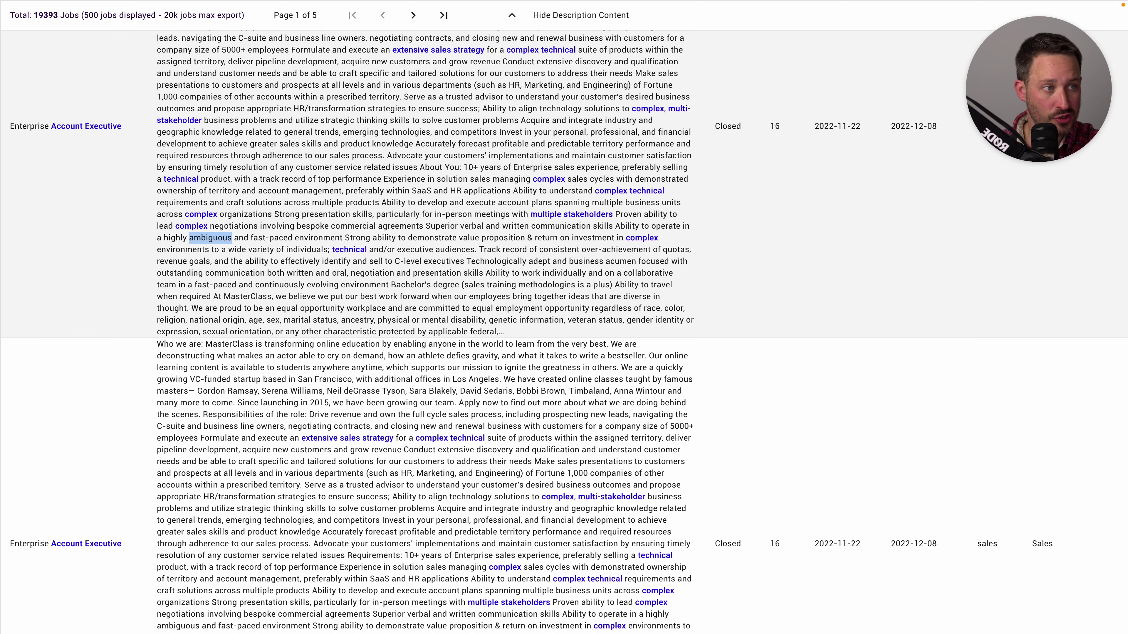
scroll(564, 318, "down", 1)
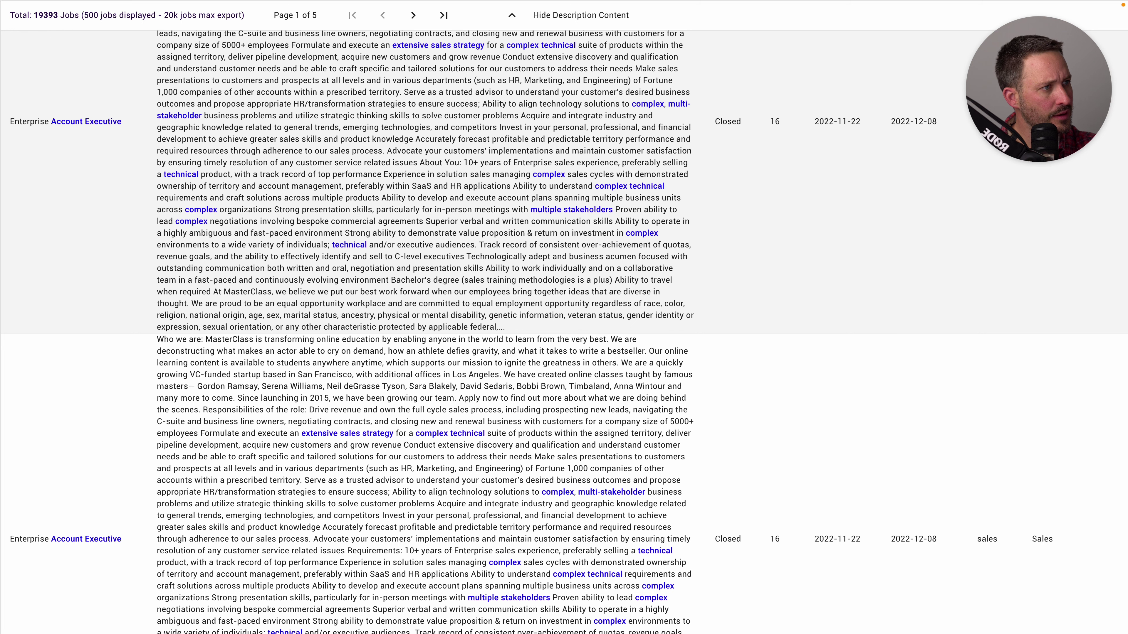
scroll(564, 317, "down", 3)
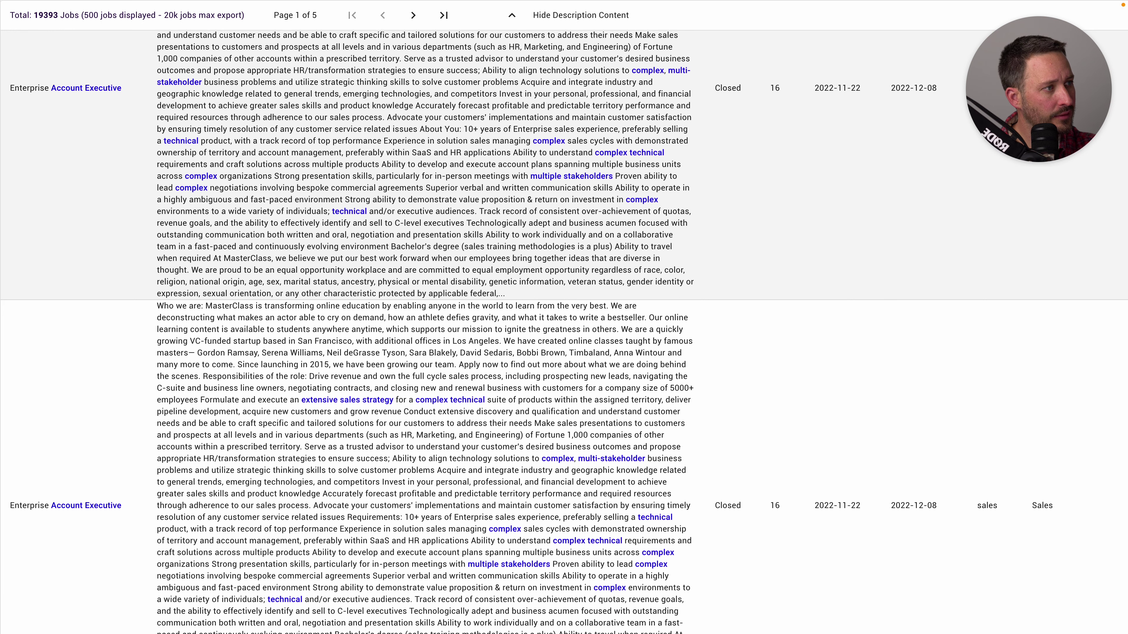
scroll(564, 317, "down", 1)
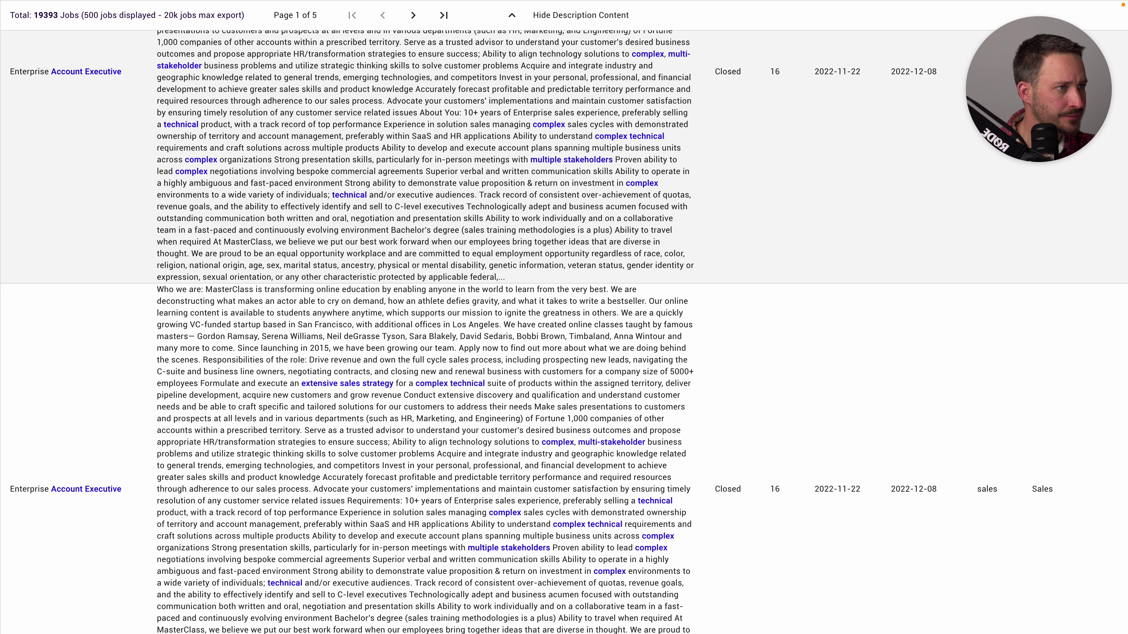
left_click_drag(395, 207, 466, 206)
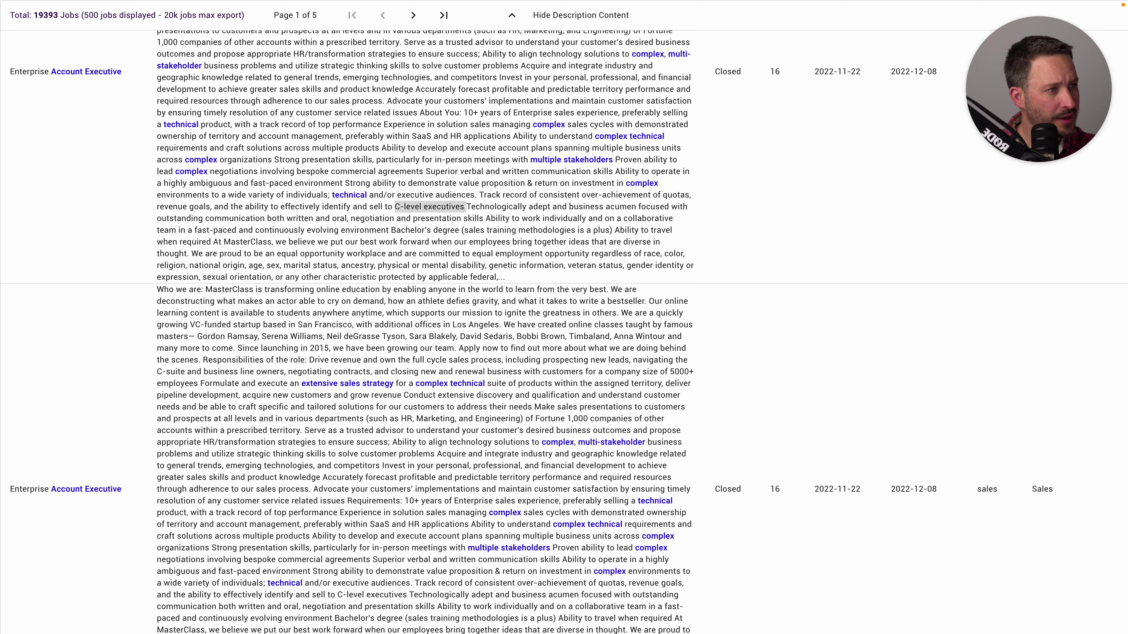
scroll(564, 317, "down", 5)
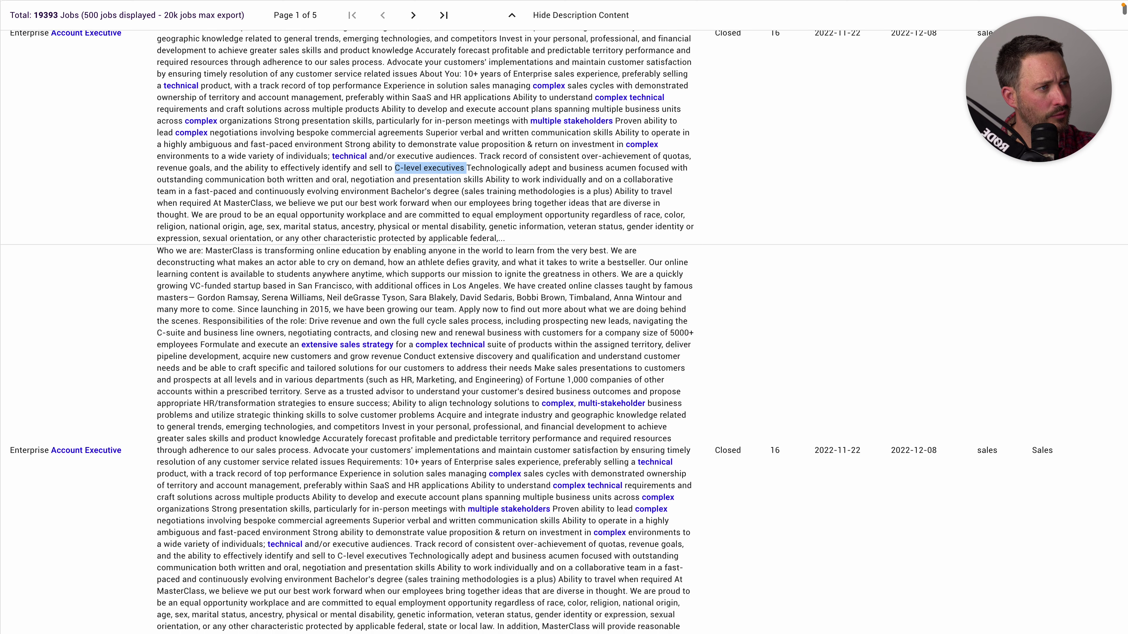
scroll(563, 318, "down", 2)
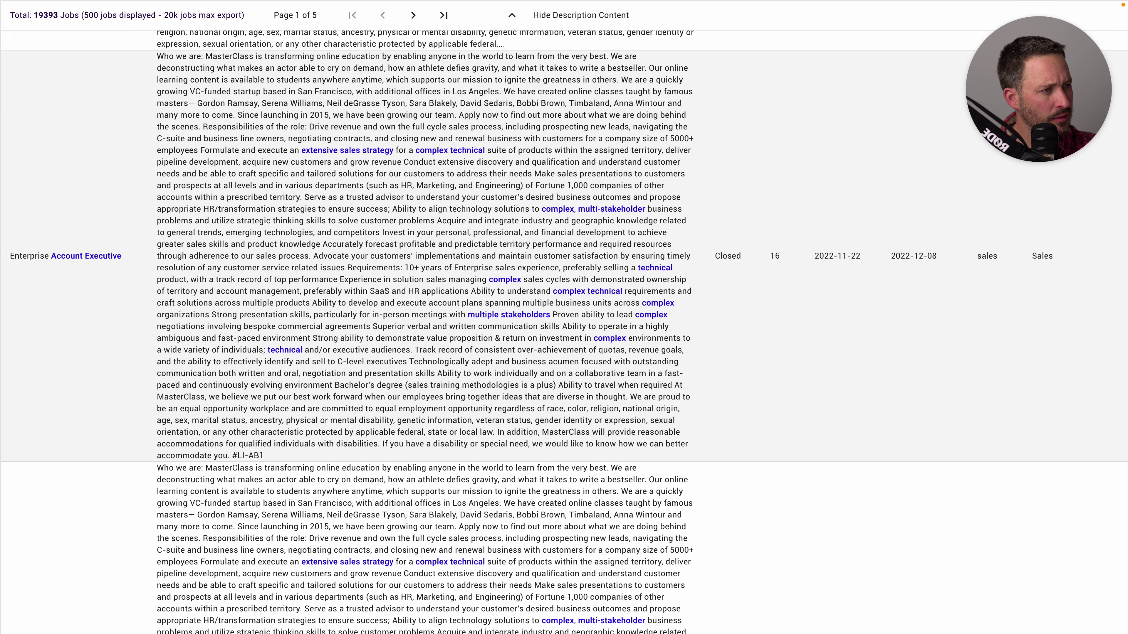
scroll(564, 317, "down", 1)
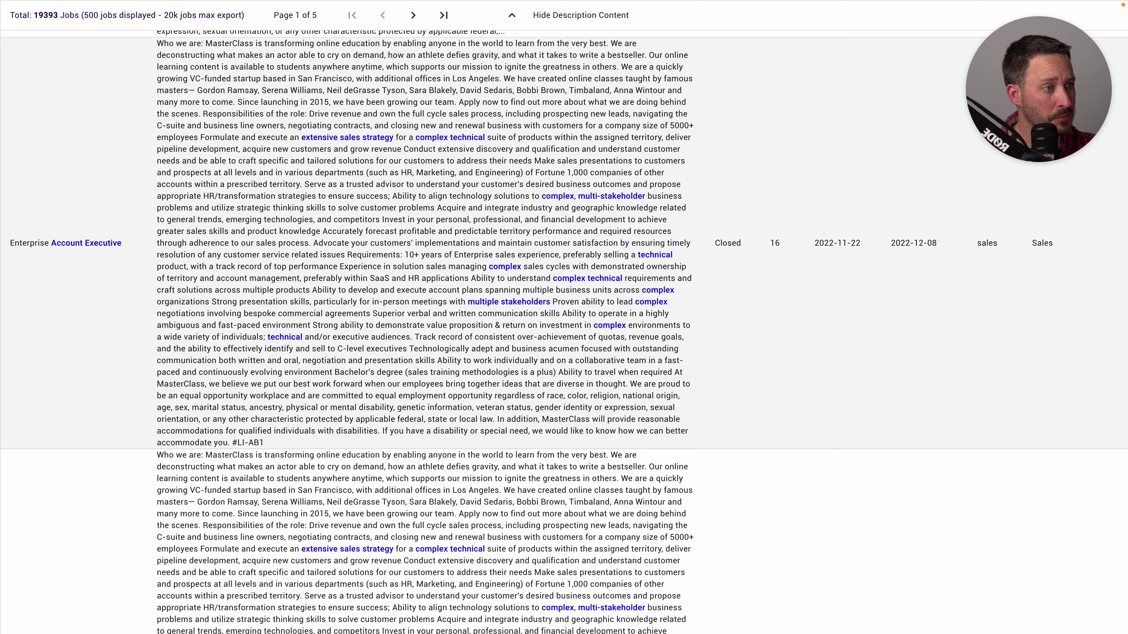
left_click_drag(372, 302, 448, 302)
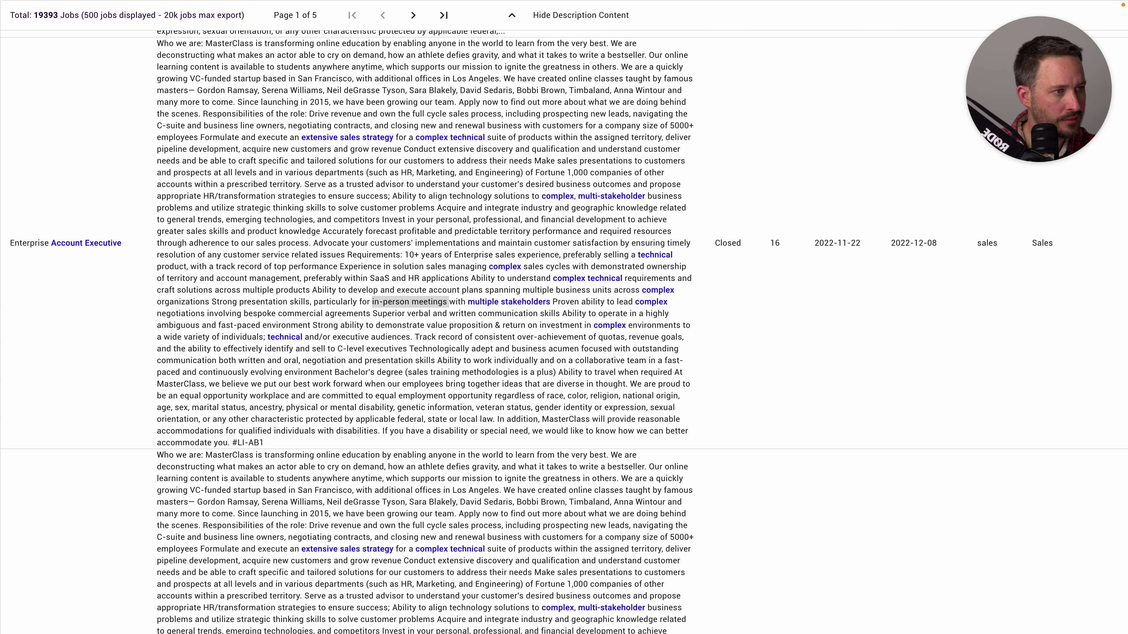
key("alt+Tab")
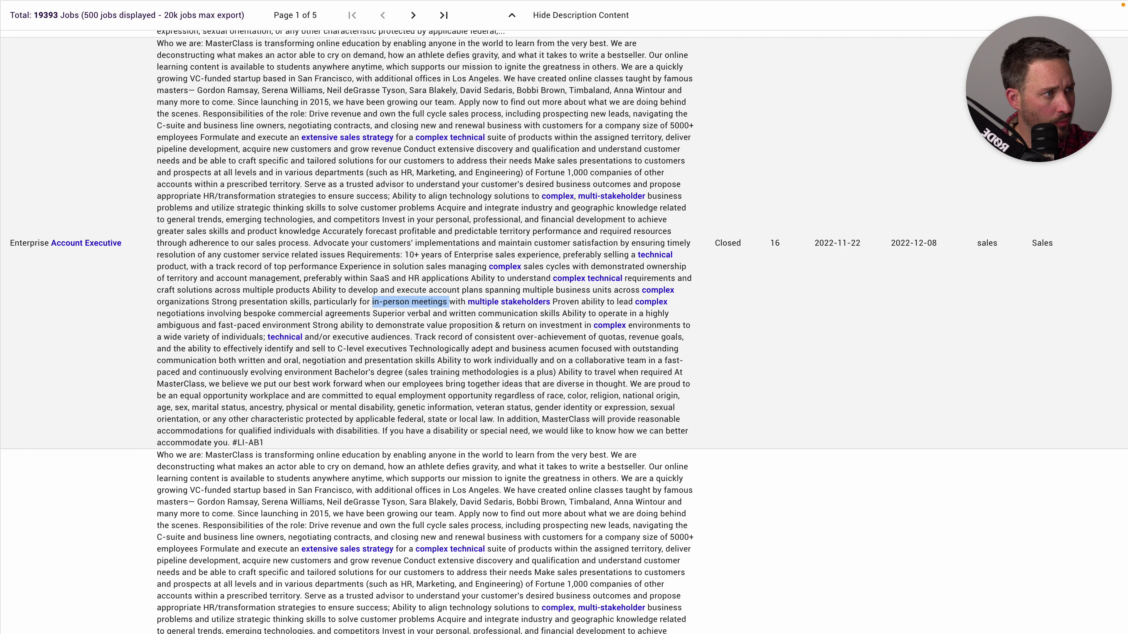
scroll(564, 333, "down", 1)
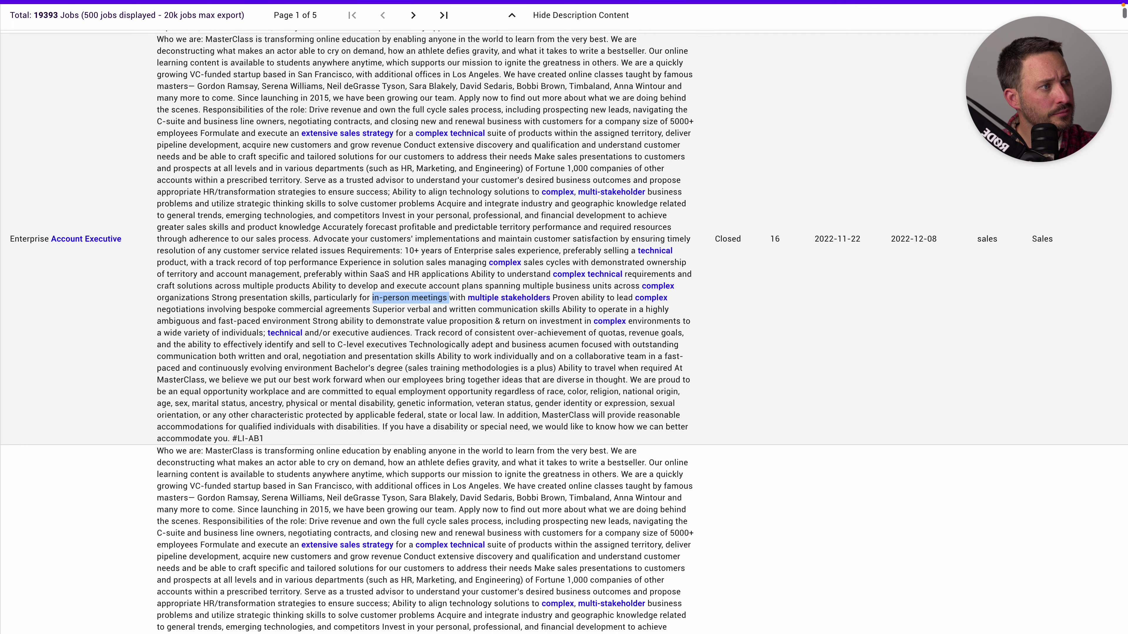
scroll(564, 332, "up", 1)
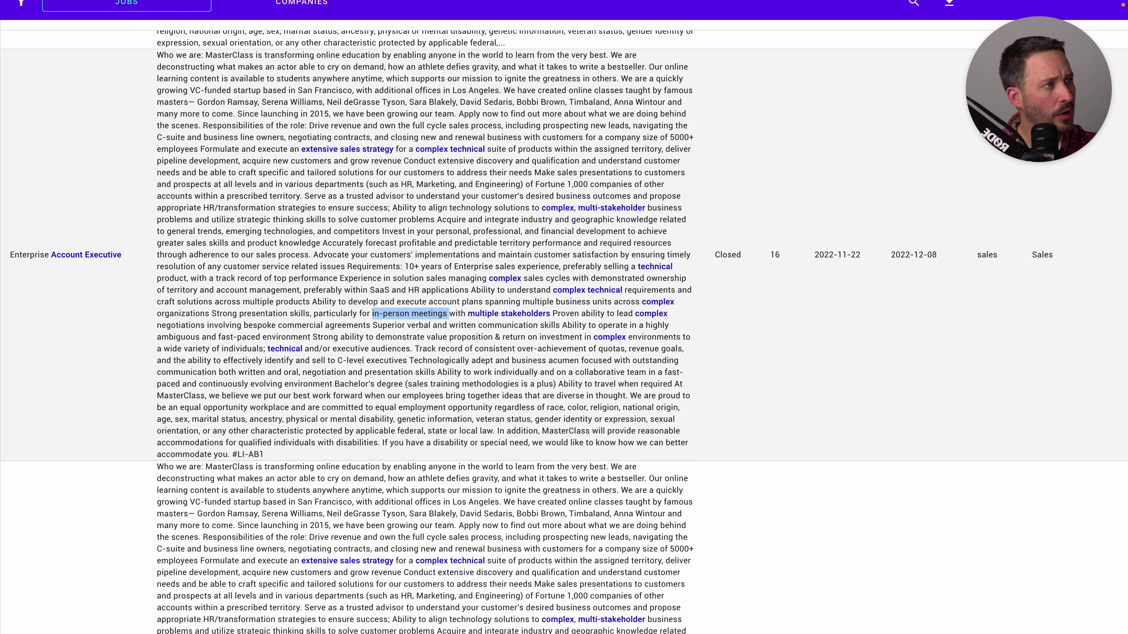
left_click_drag(632, 125, 673, 126)
key("alt+Tab")
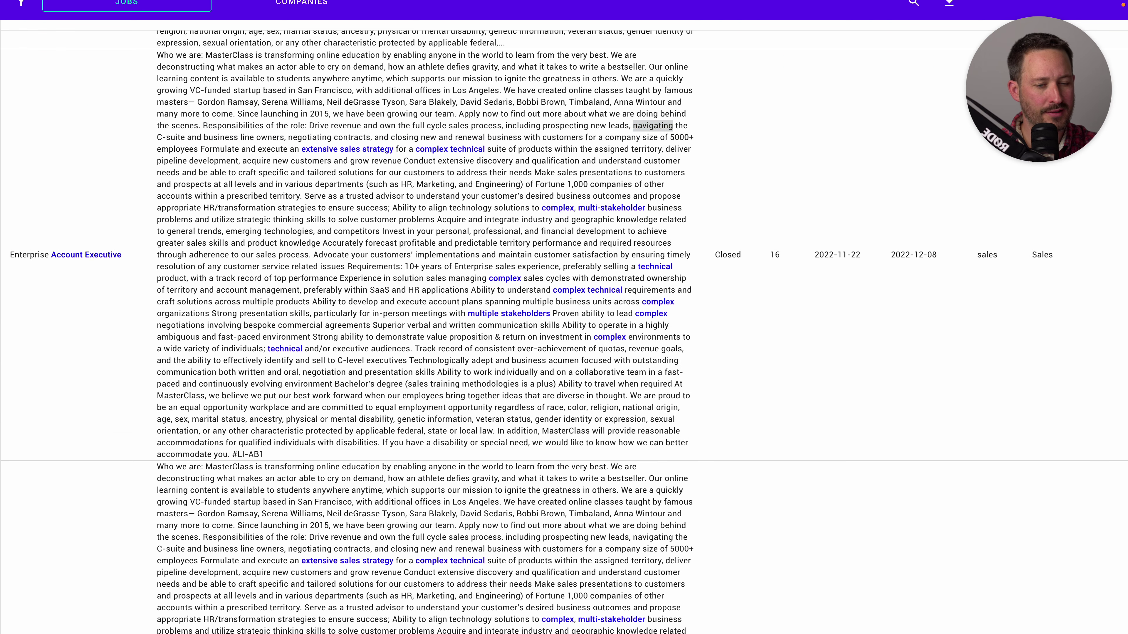
key("alt+Tab")
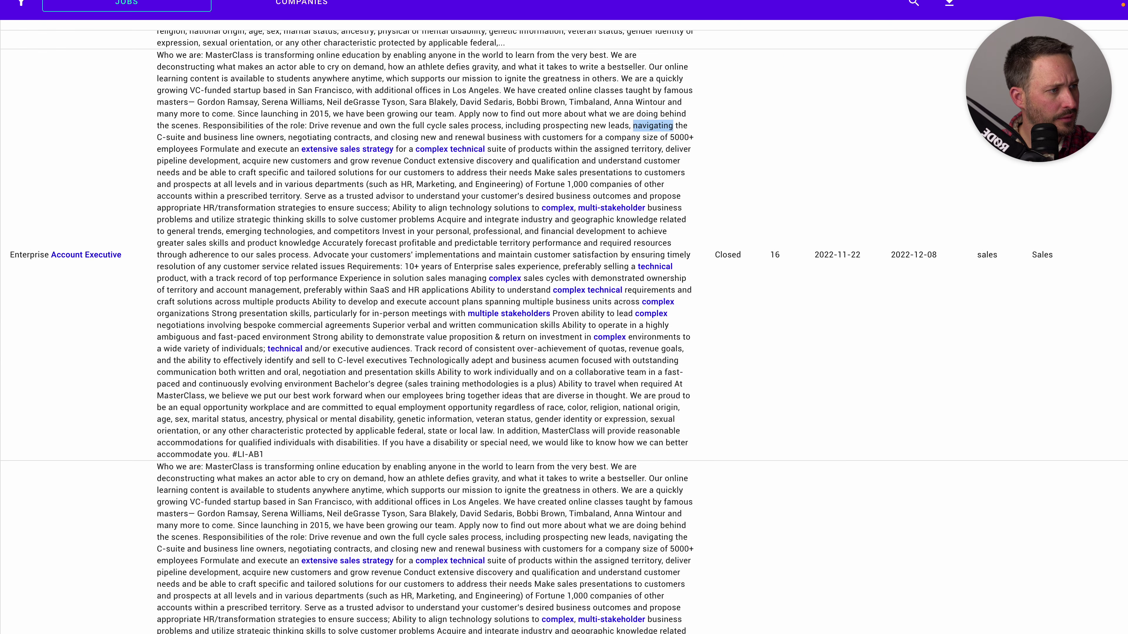
scroll(564, 317, "down", 2)
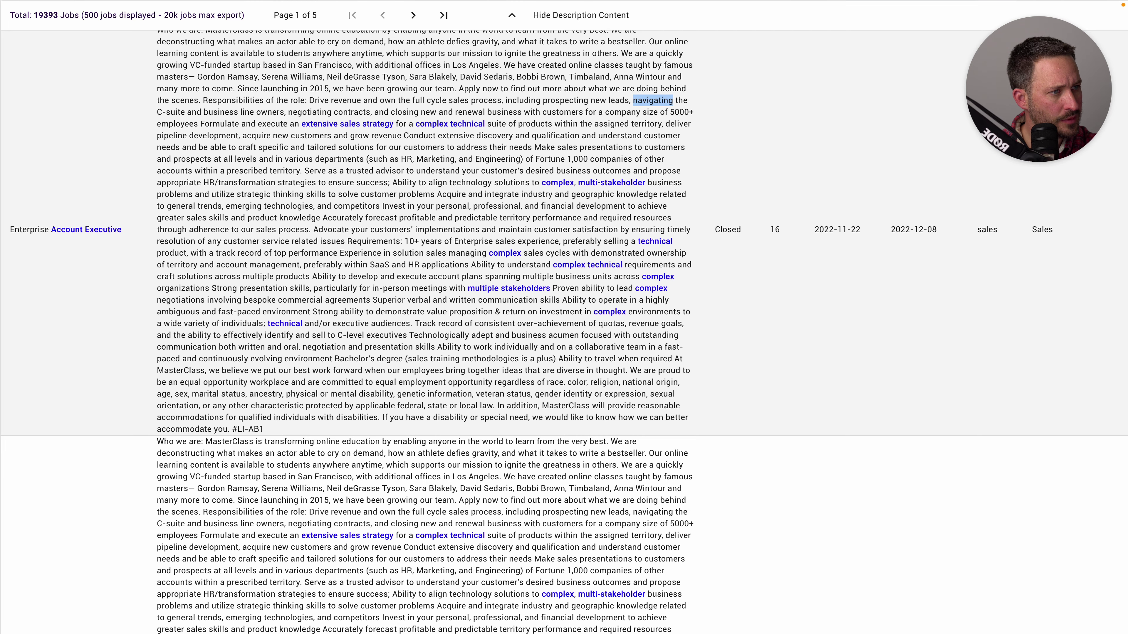
left_click_drag(375, 311, 495, 311)
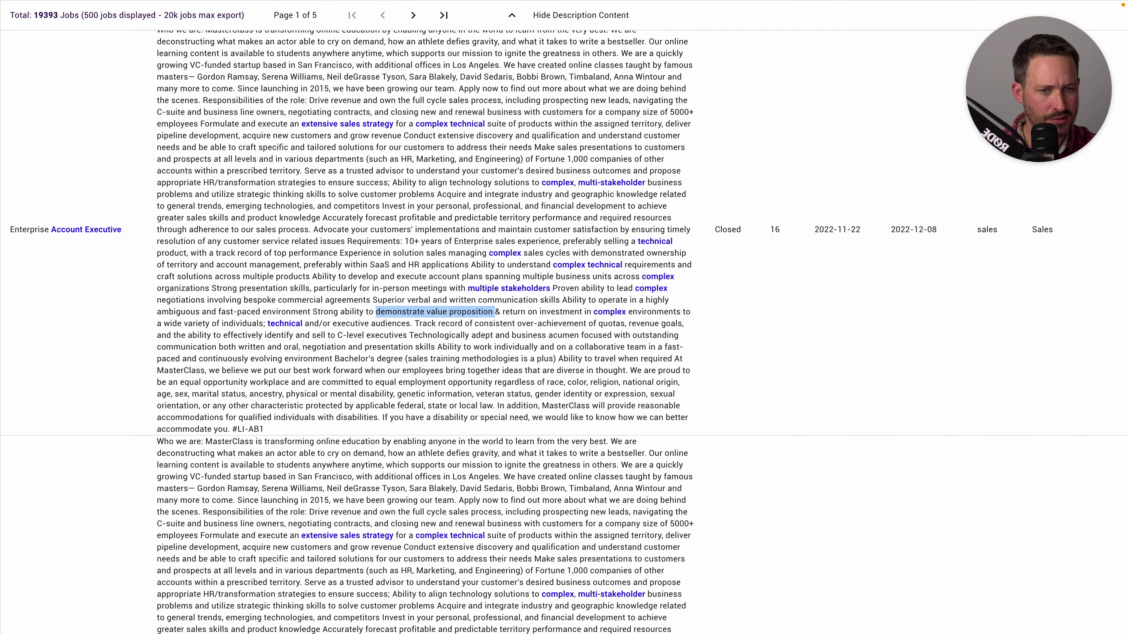
key("alt+Tab")
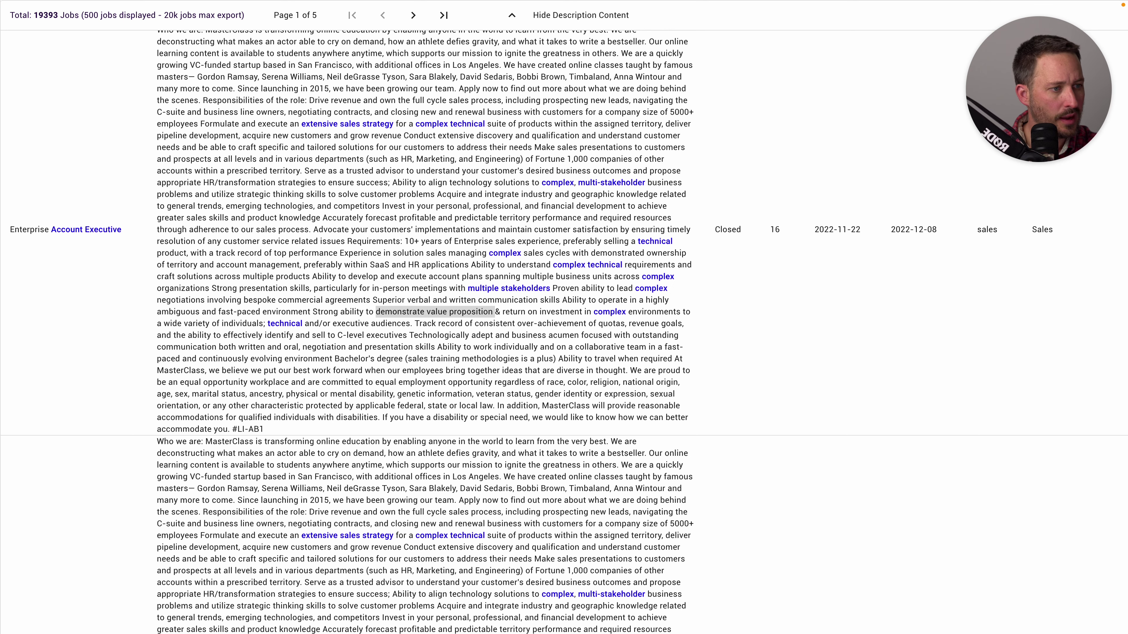
key("alt+Tab")
scroll(564, 332, "down", 4)
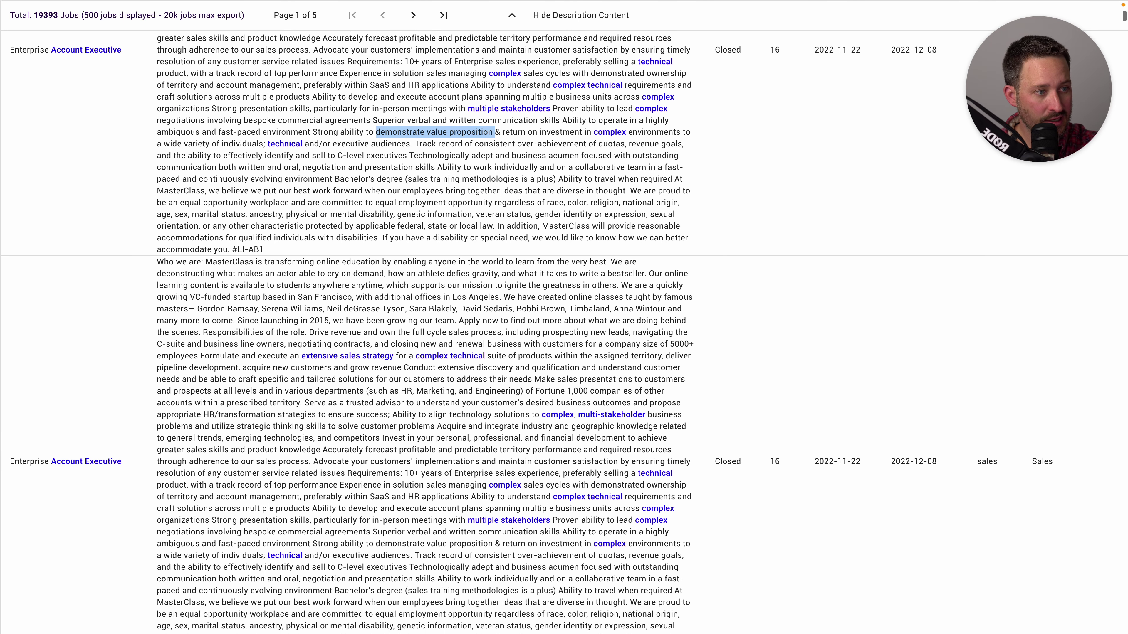
scroll(564, 333, "down", 1)
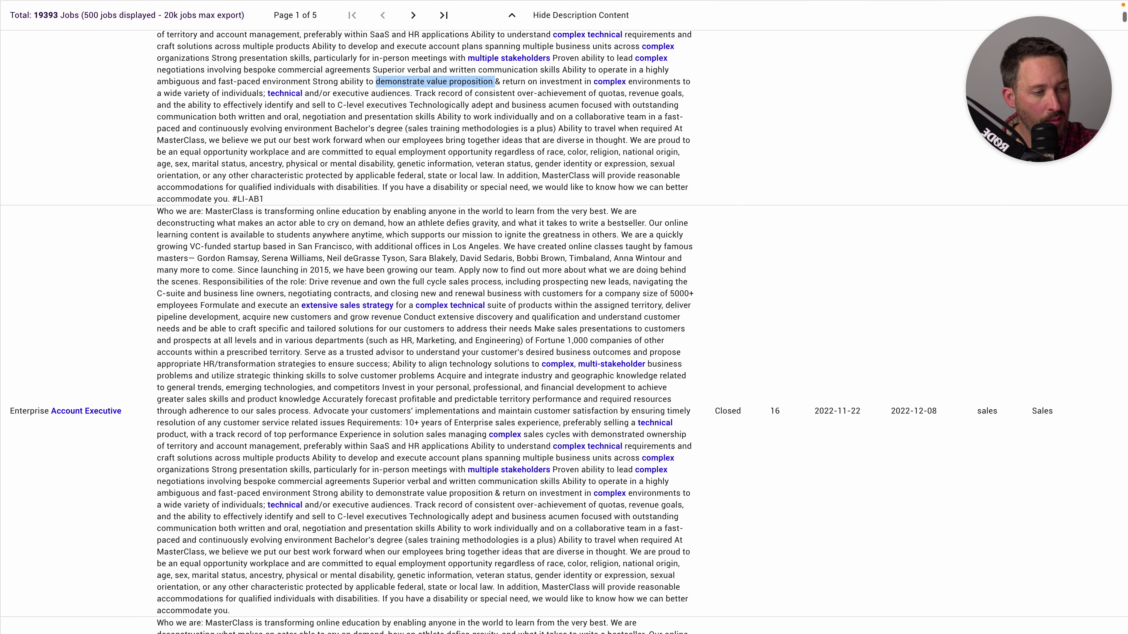
scroll(564, 332, "down", 1)
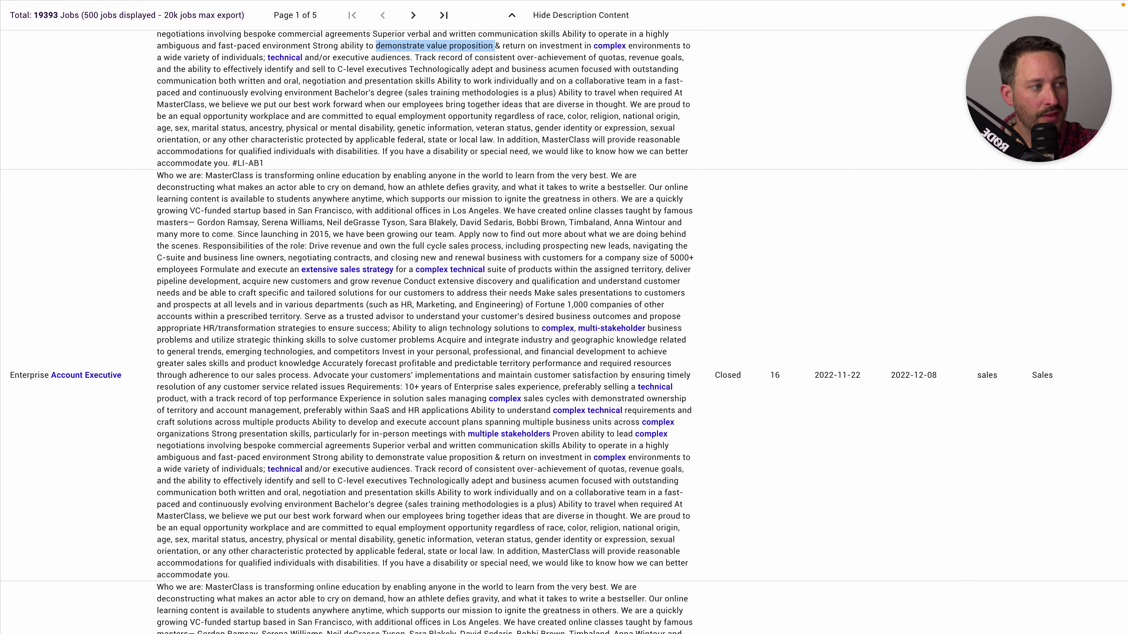
scroll(564, 332, "down", 1)
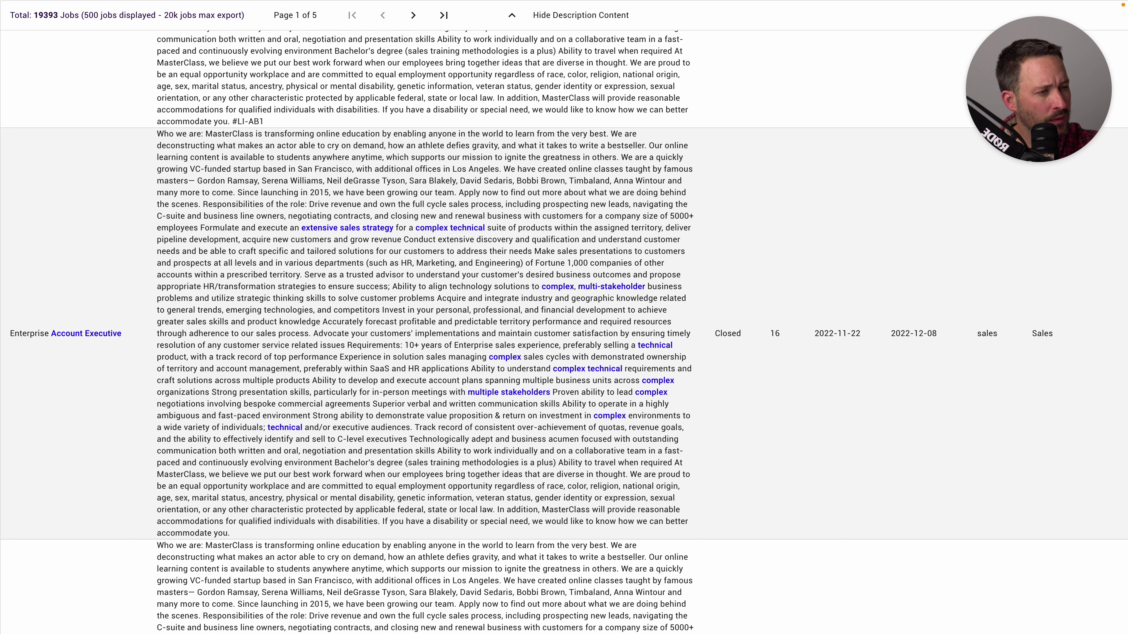
left_click_drag(284, 263, 363, 263)
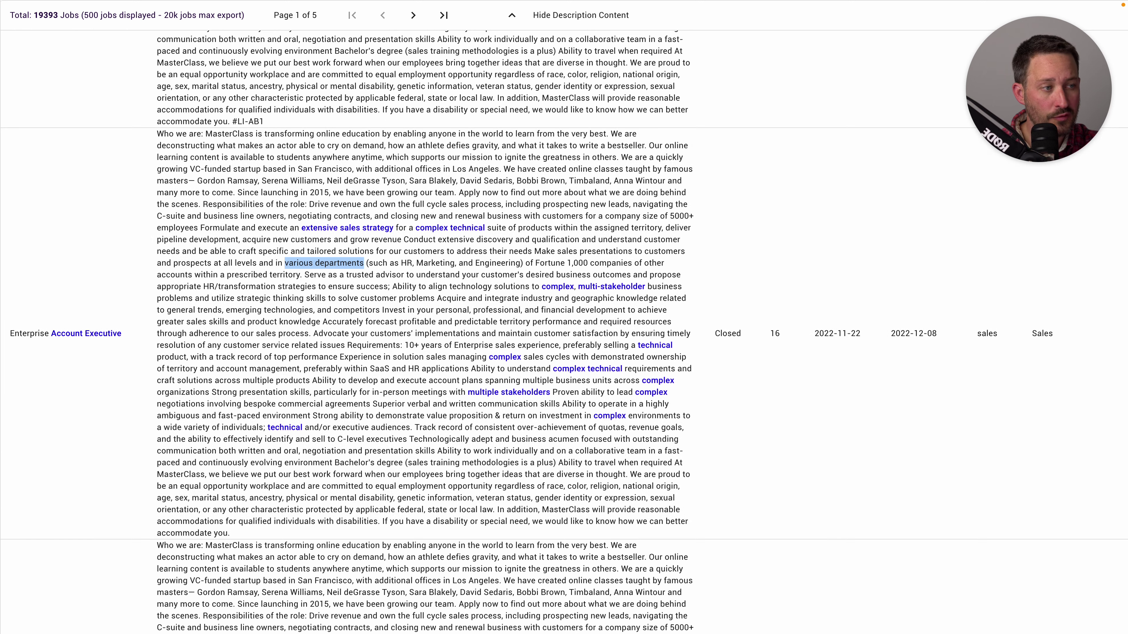
key("super+Tab")
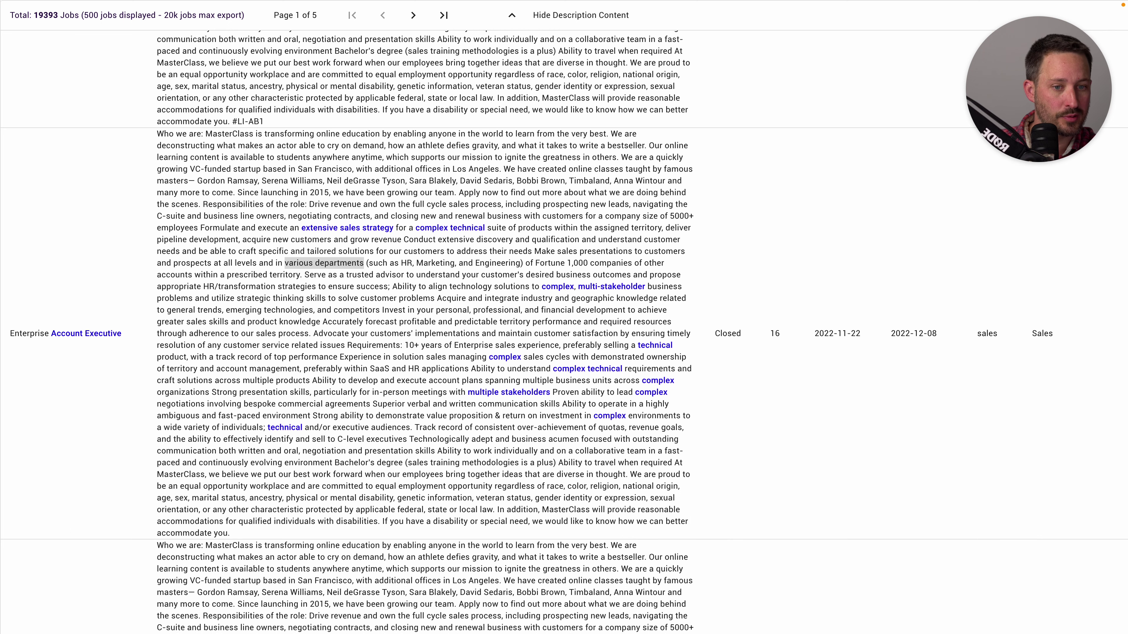
key("super+Tab")
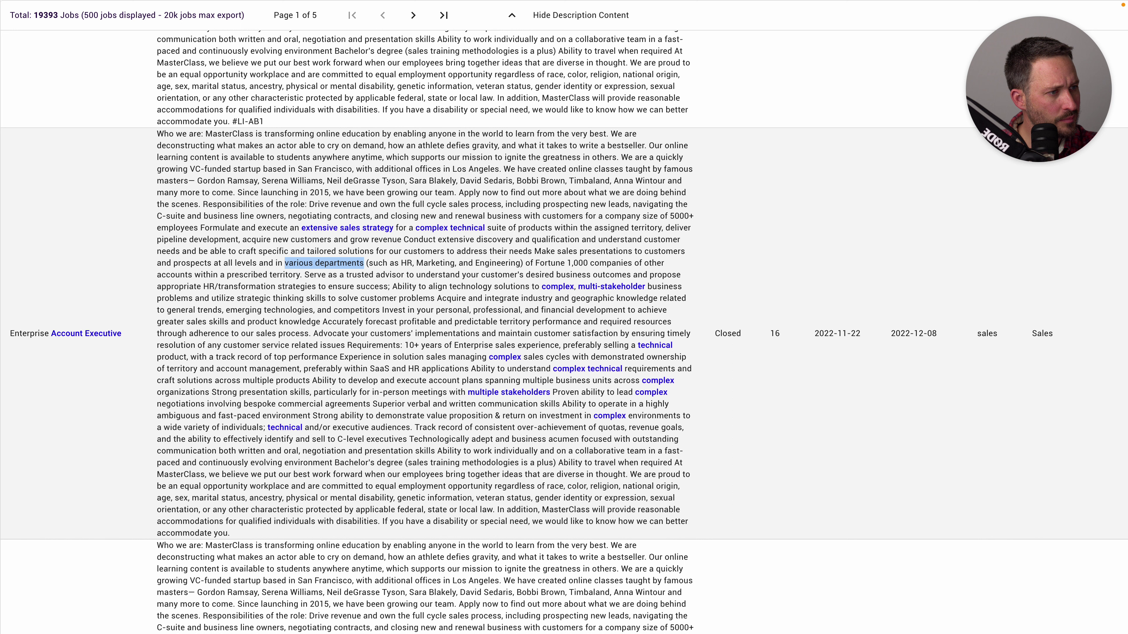
left_click_drag(405, 345, 443, 345)
key("super+Tab")
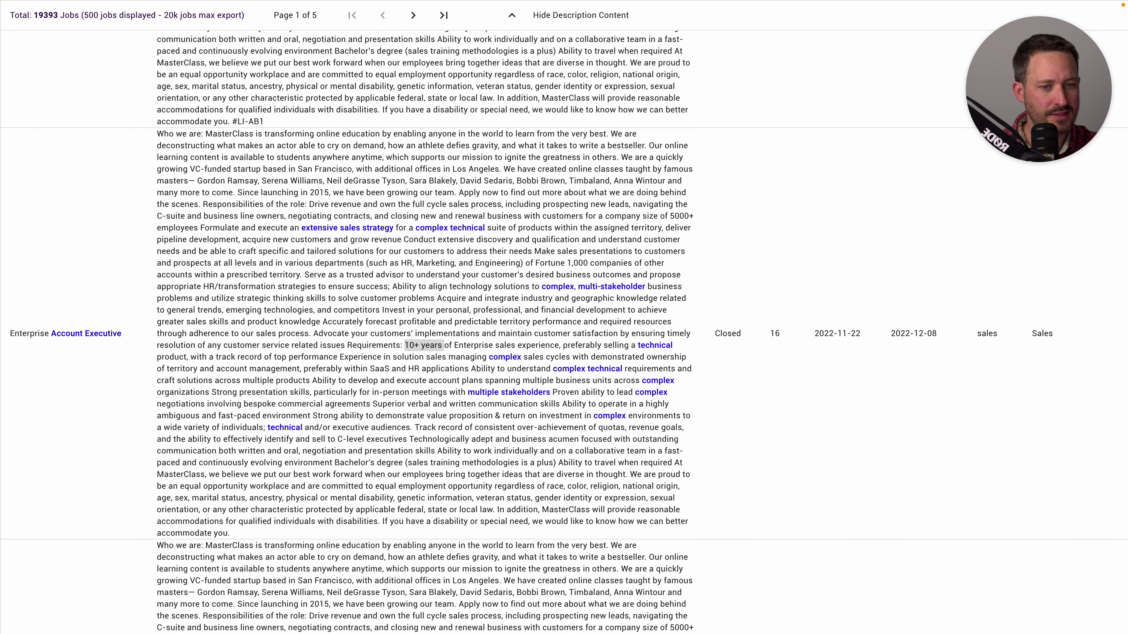
key("super+Tab")
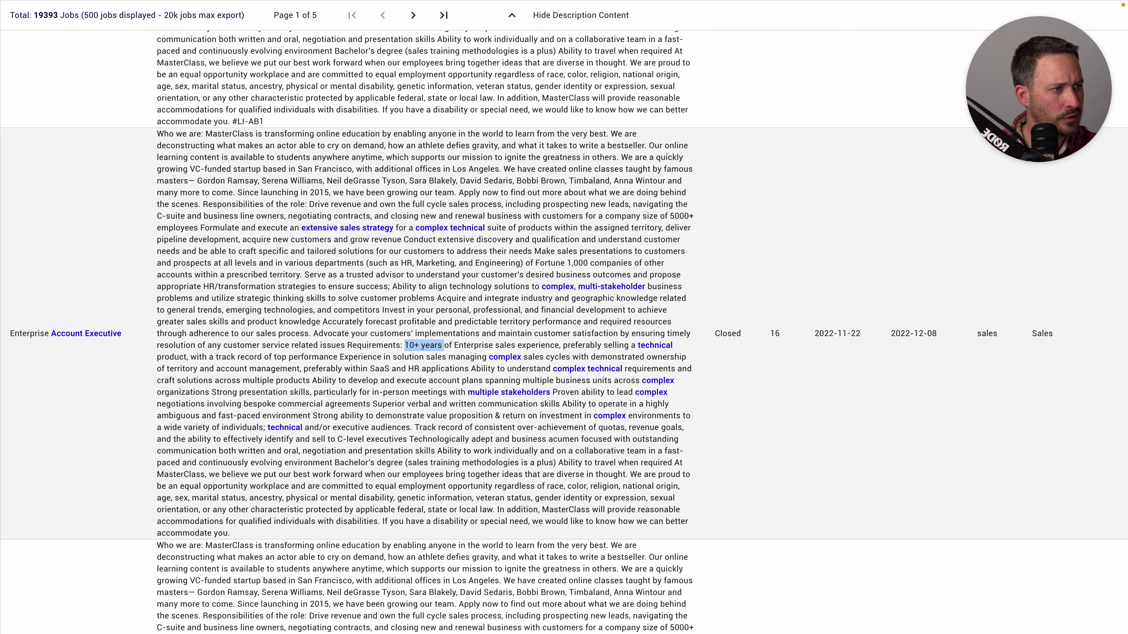
scroll(564, 332, "down", 8)
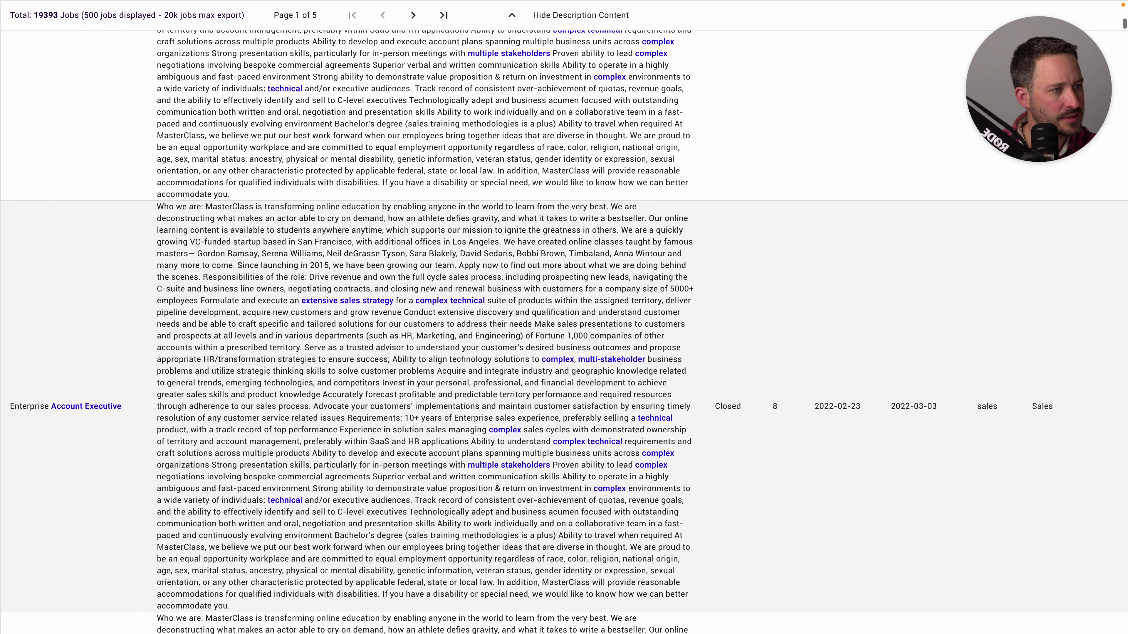
scroll(564, 332, "right", 1)
scroll(563, 332, "right", 8)
scroll(564, 332, "down", 2)
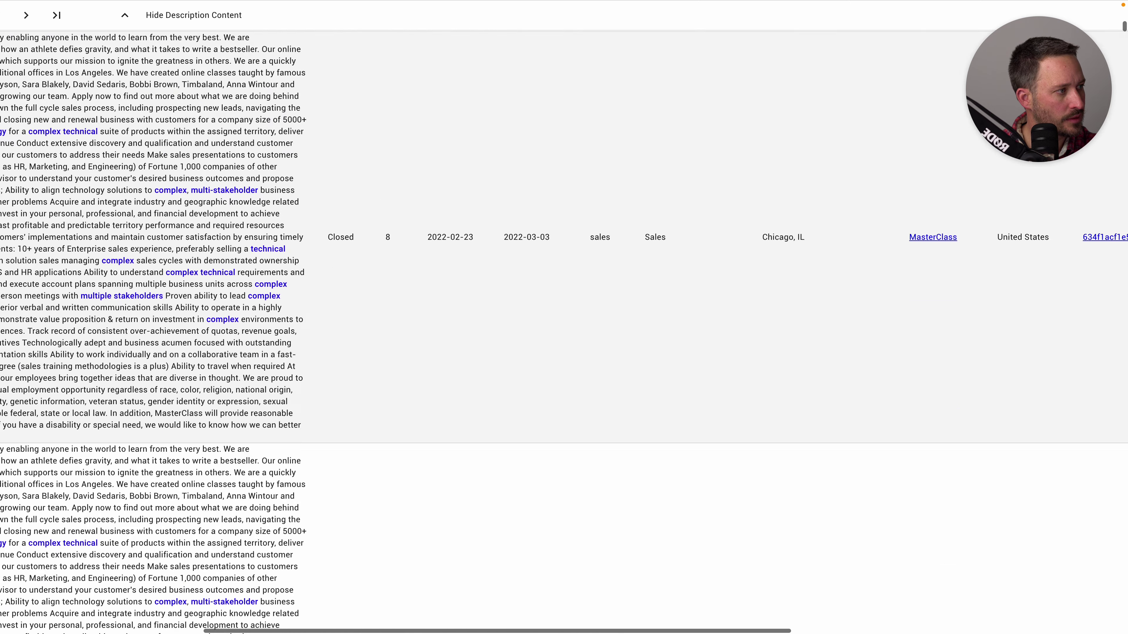
scroll(564, 332, "down", 15)
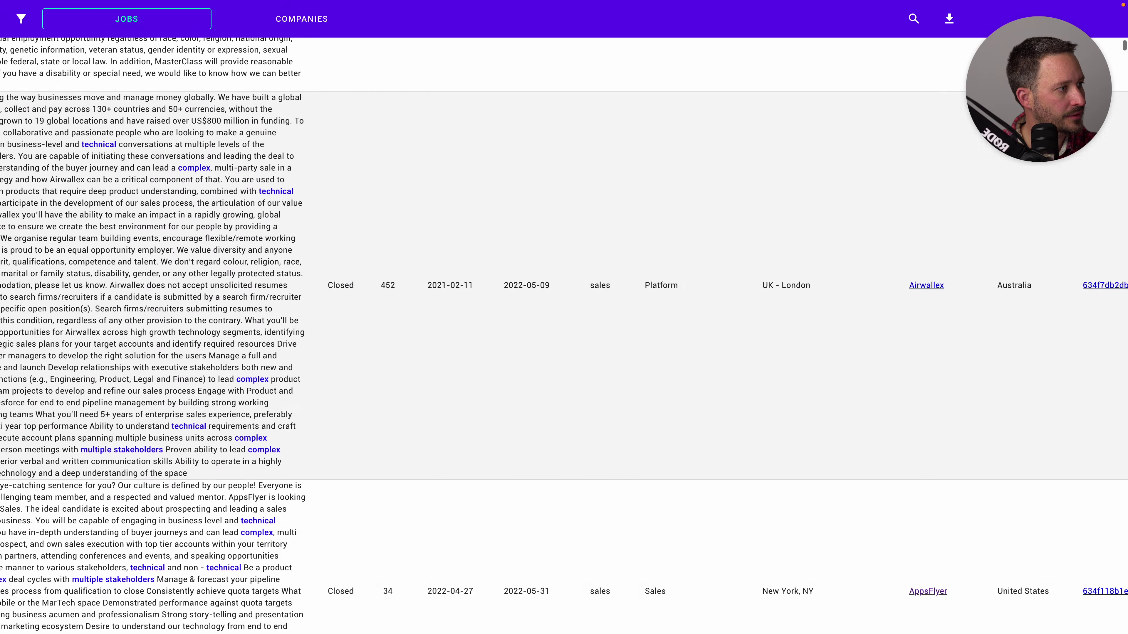
scroll(564, 333, "left", 10)
scroll(564, 332, "up", 1)
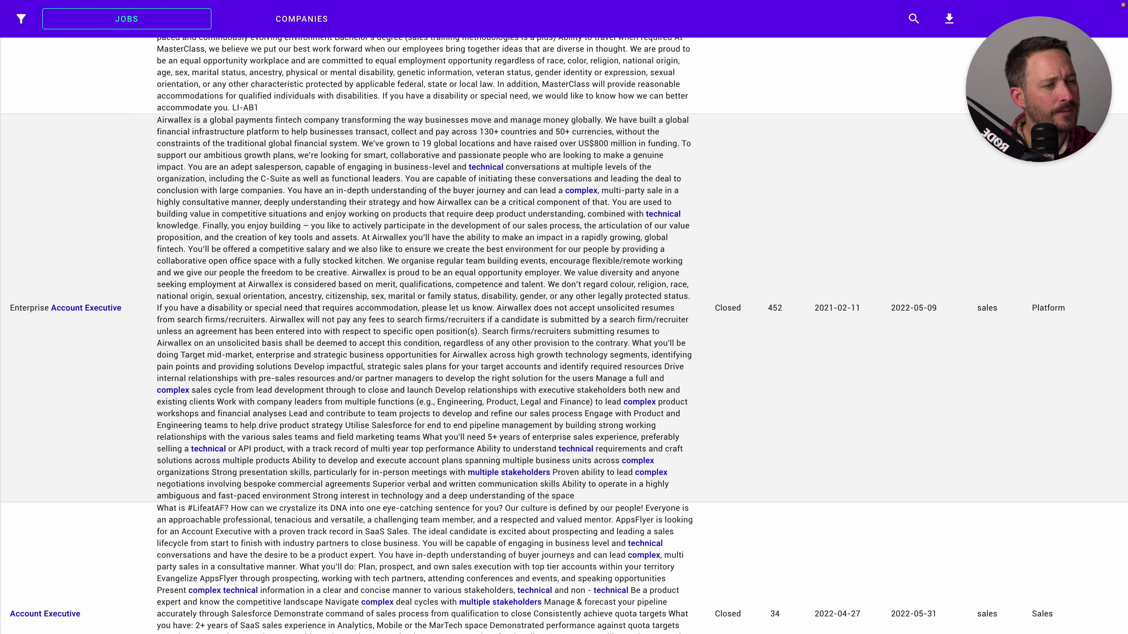
double_click(206, 202)
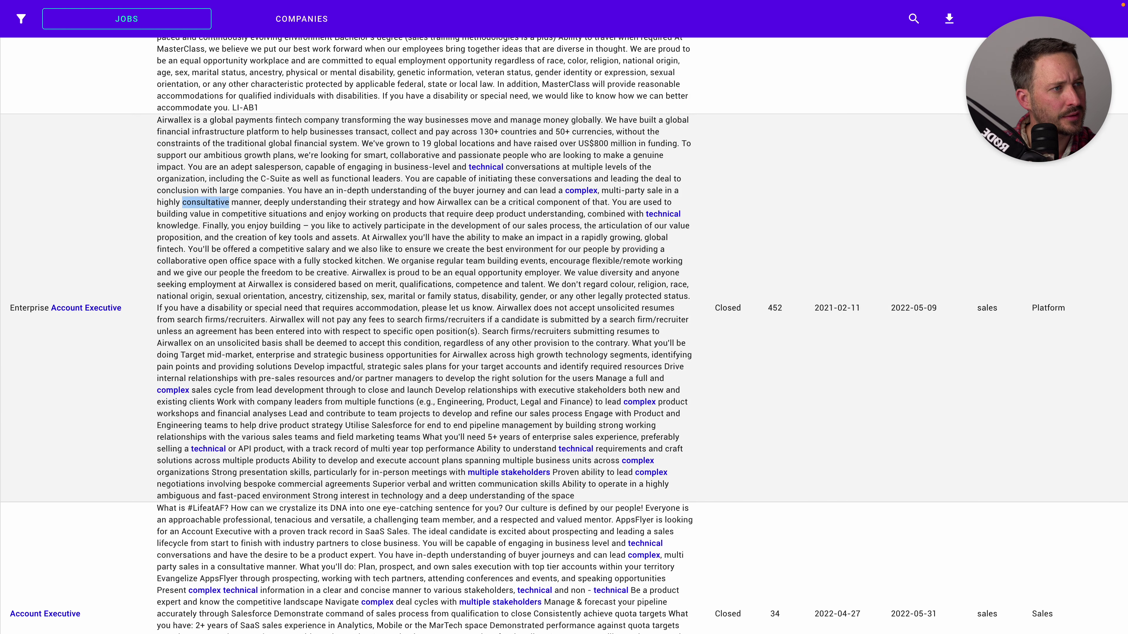
left_click_drag(527, 226, 580, 225)
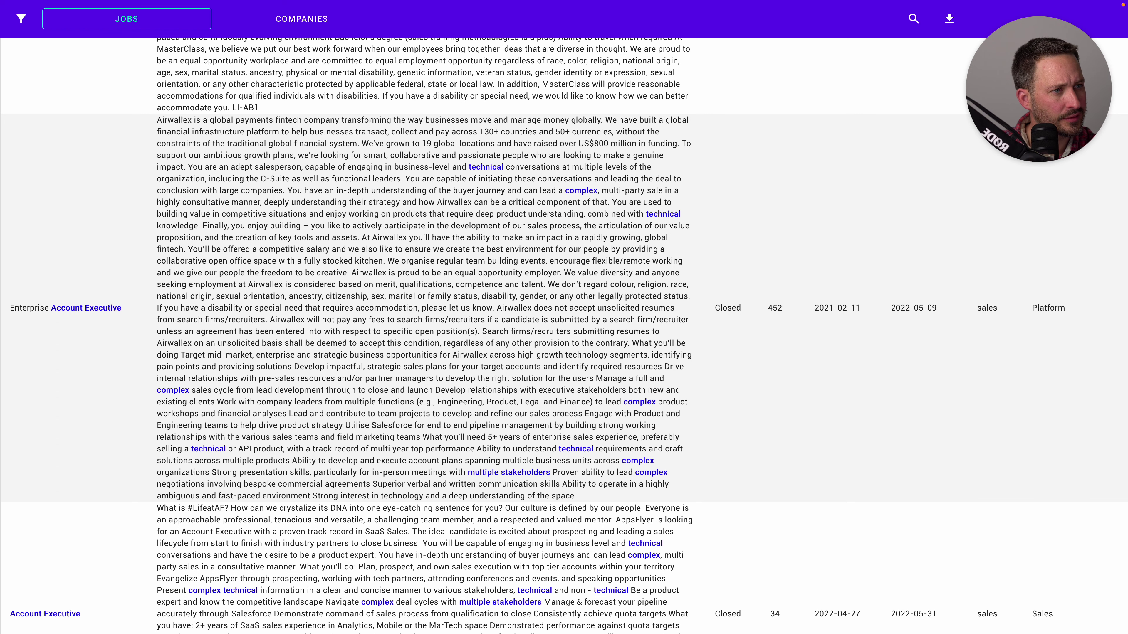
scroll(564, 317, "down", 1)
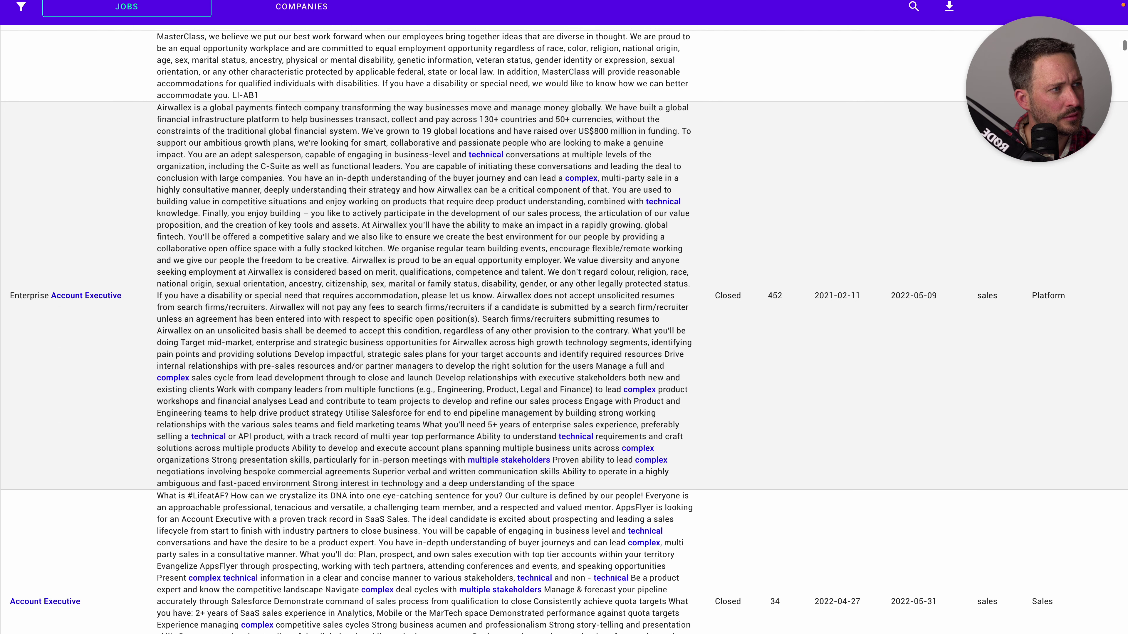
left_click_drag(188, 236, 383, 249)
left_click(383, 249)
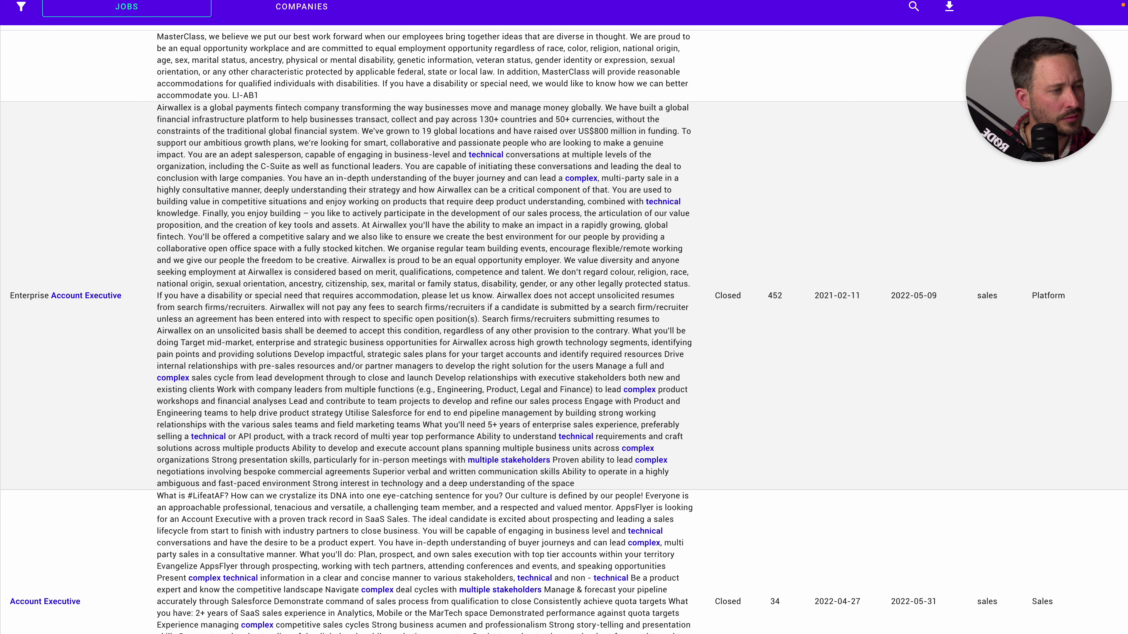
scroll(564, 317, "down", 2)
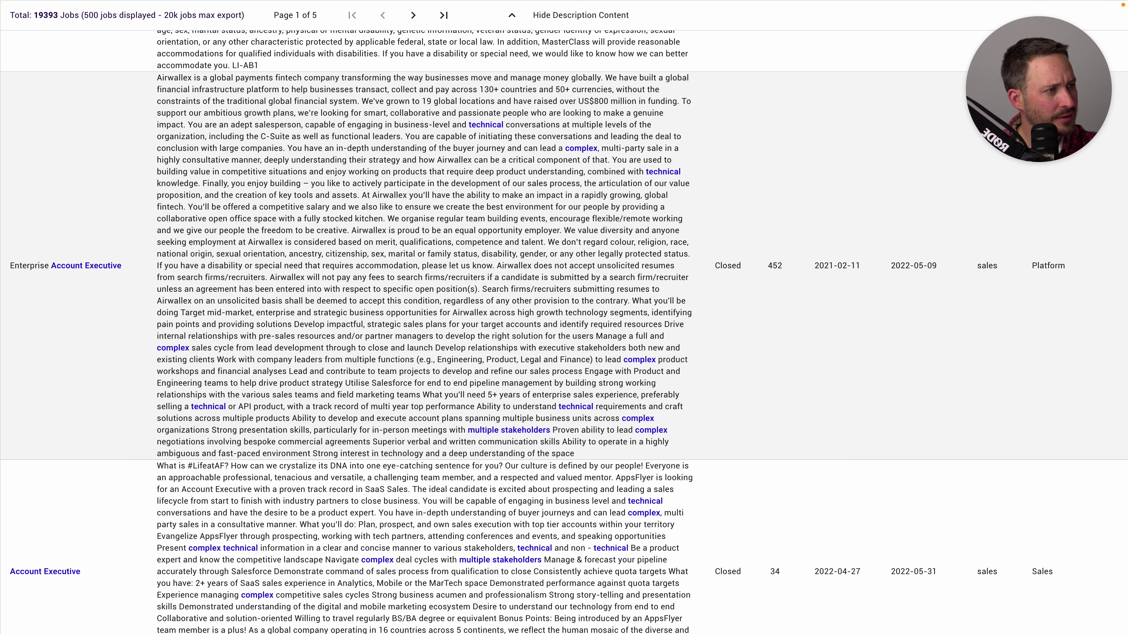
scroll(564, 318, "up", 1)
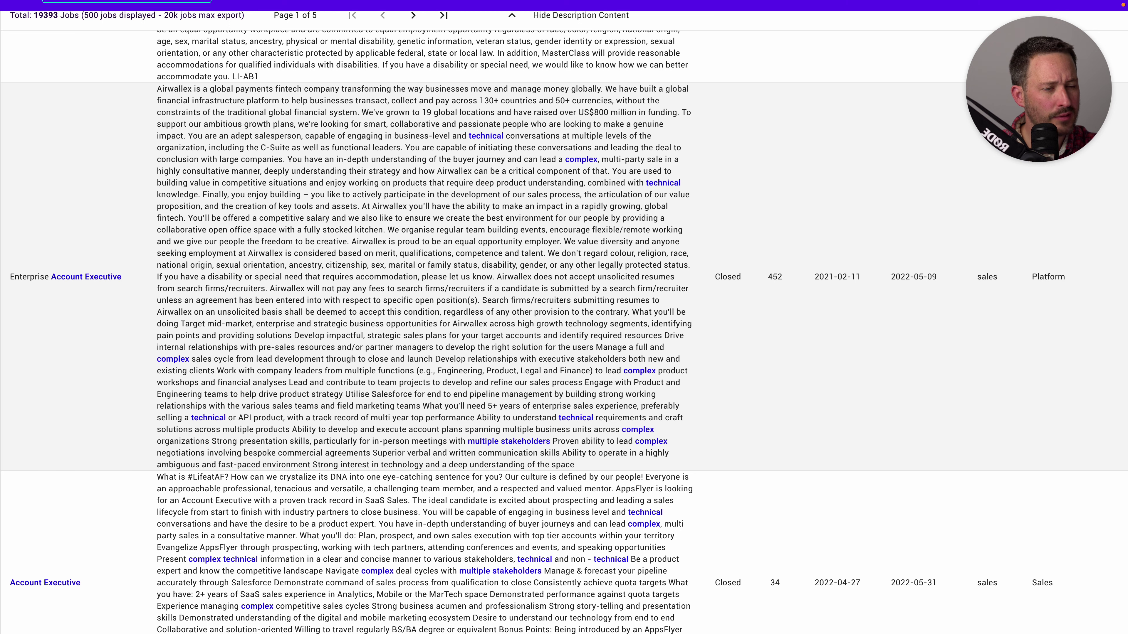
left_click_drag(290, 148, 261, 147)
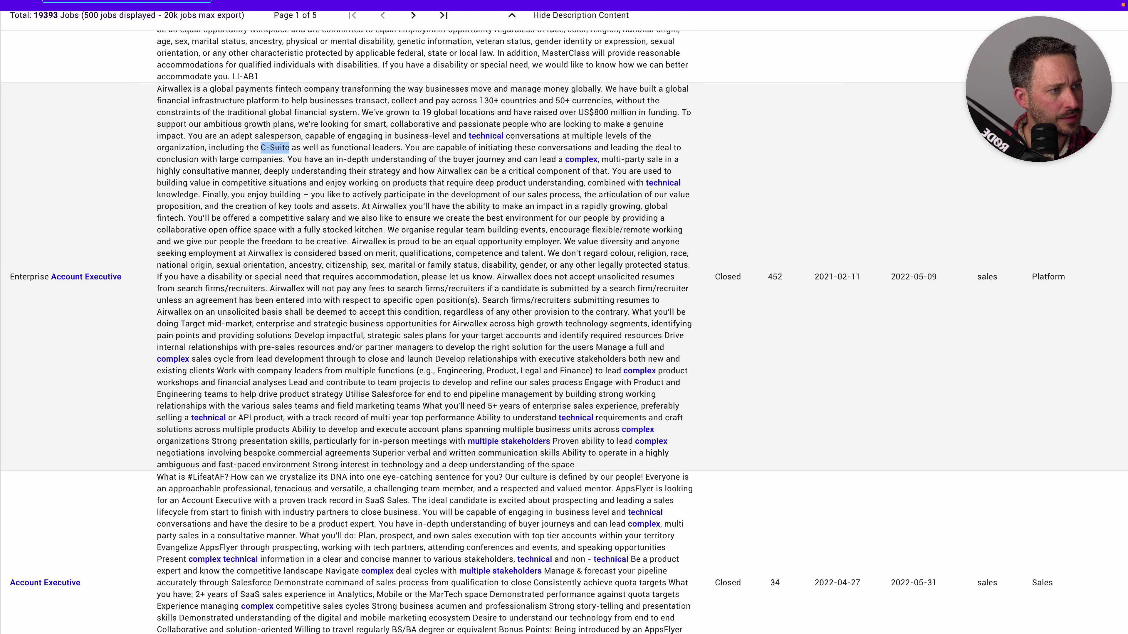
scroll(564, 329, "down", 1)
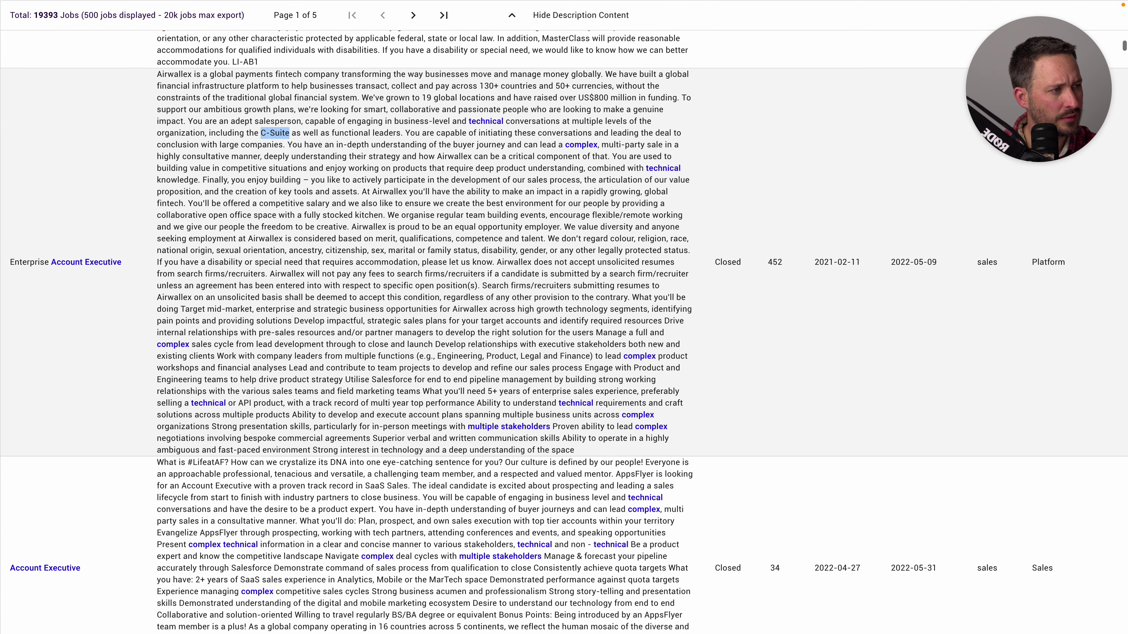
left_click_drag(238, 332, 157, 332)
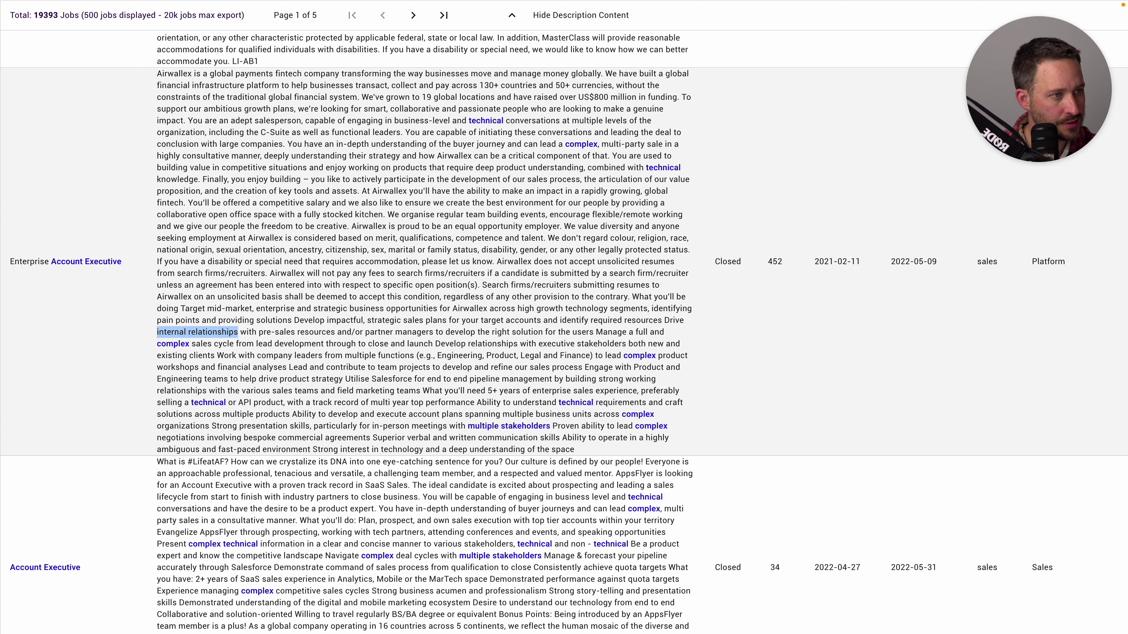
left_click_drag(335, 332, 259, 332)
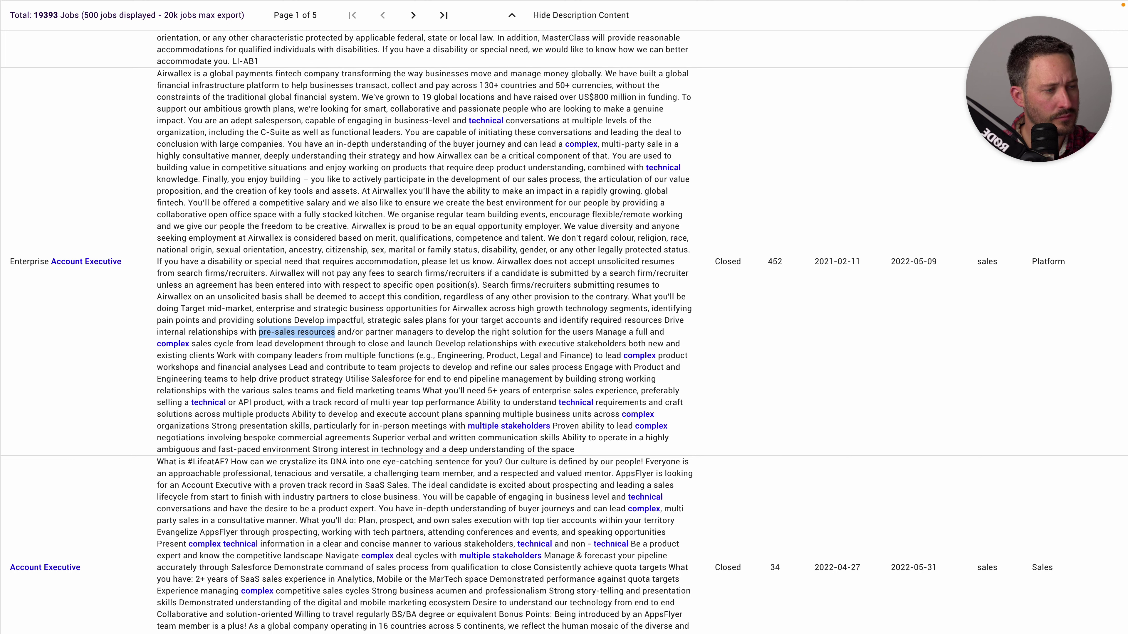
key("alt+Tab")
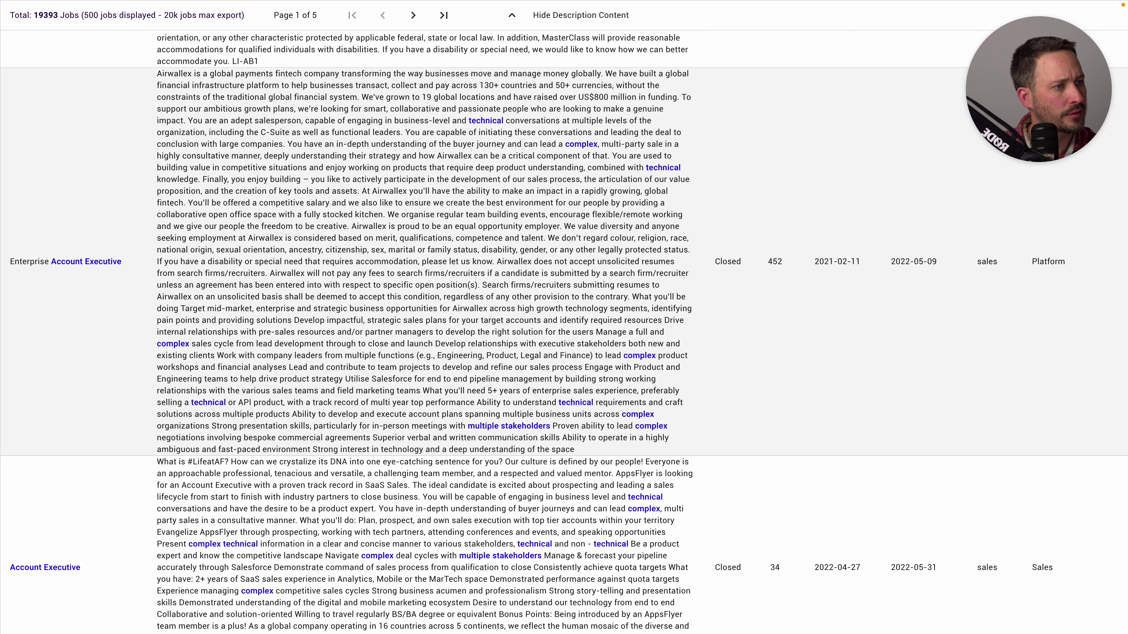
Find 'execut' on the page and select the word 'executive' in a job description
key("ctrl+f")
type("execut")
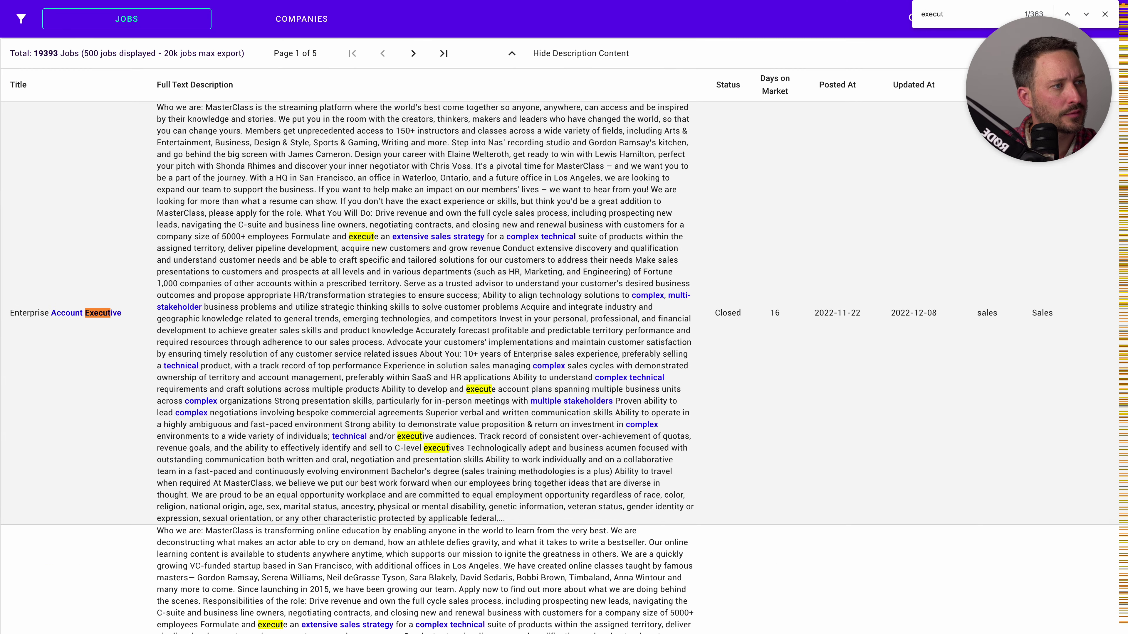
key("Return")
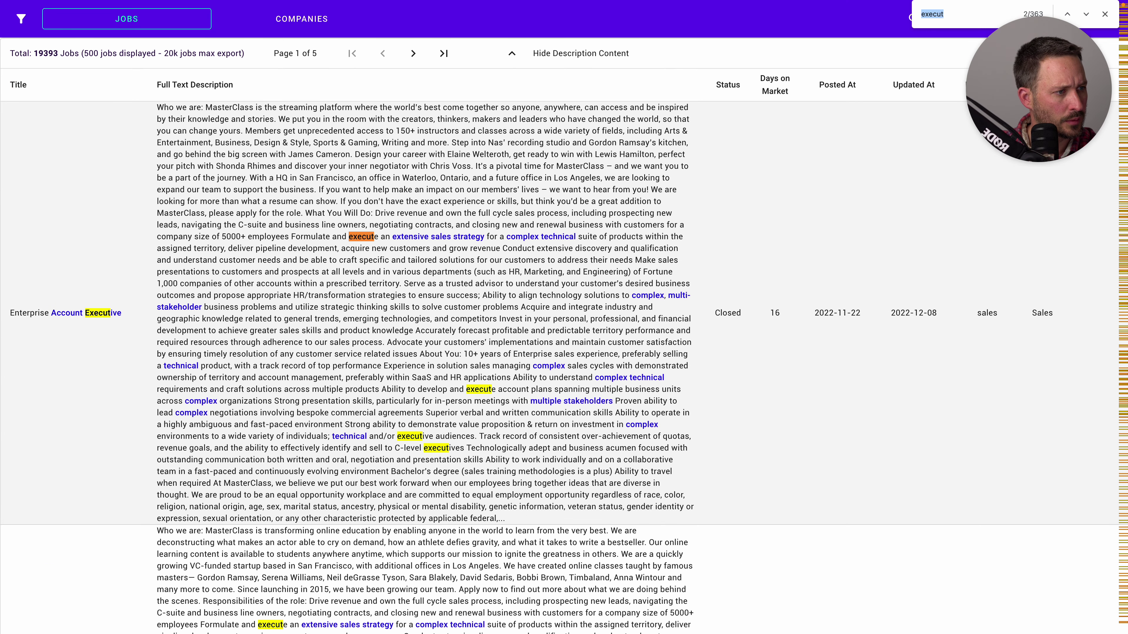
double_click(415, 436)
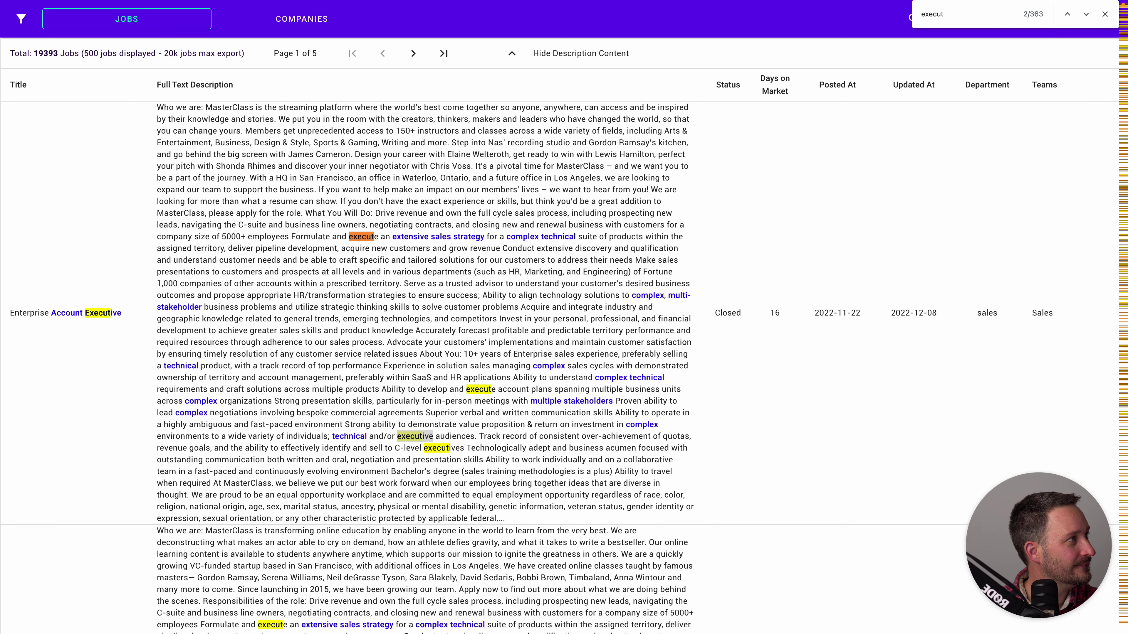
key("Escape")
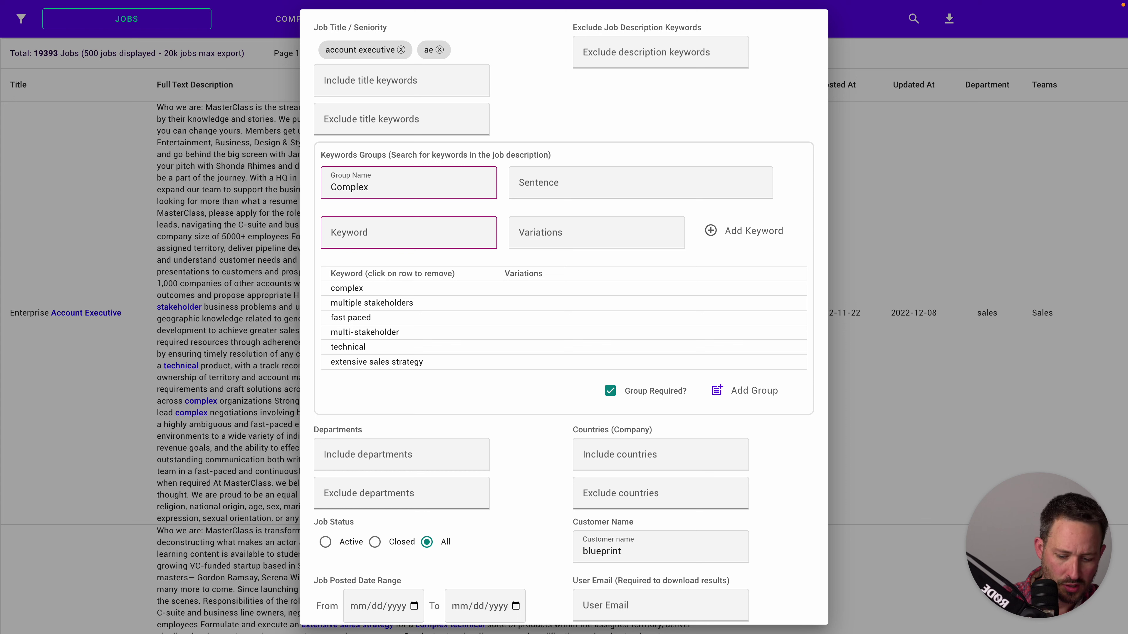
Add 'tailored solutions', 'trusted advisor', 'complex sales cycles' and 'ambiguous' to the Complex group
left_click(409, 232)
type("tailored solutions")
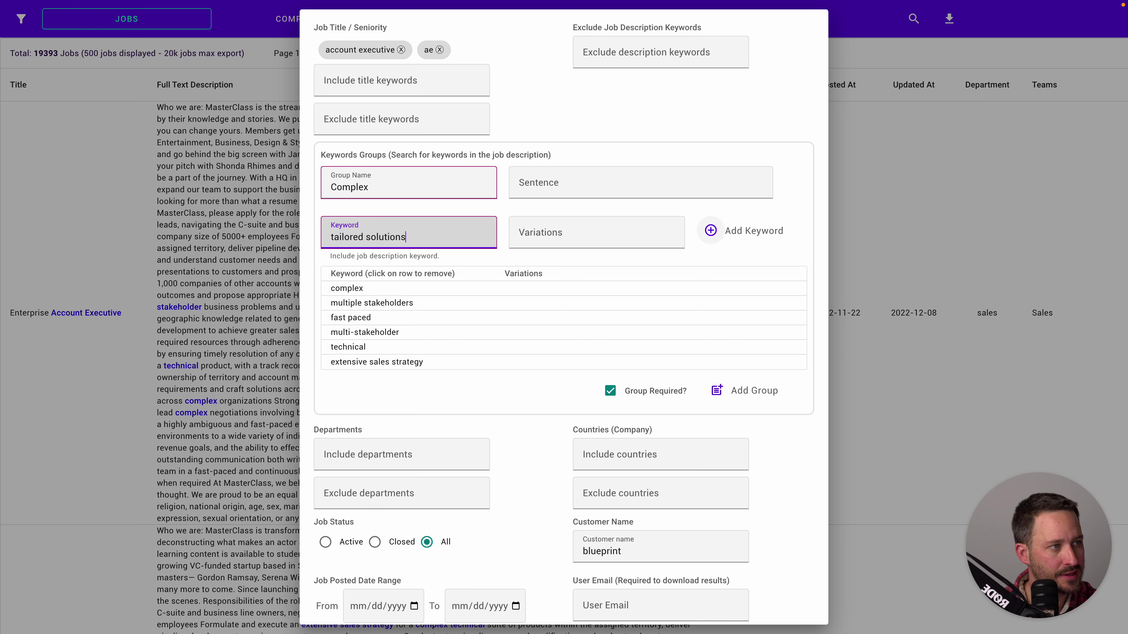
left_click(710, 230)
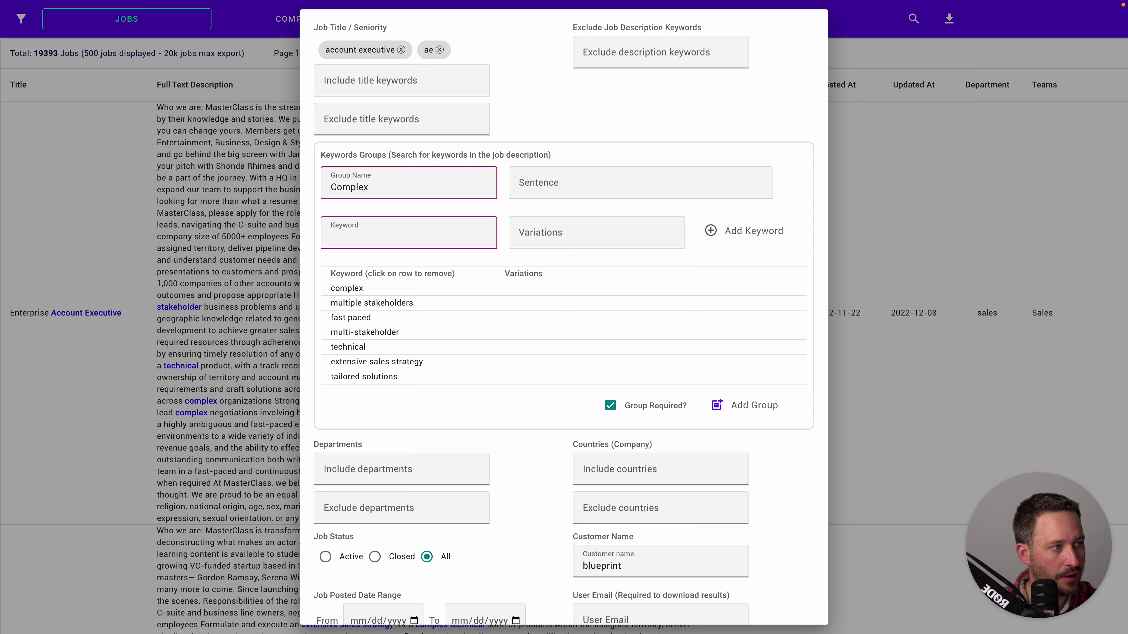
type("trusted advisor")
left_click(711, 231)
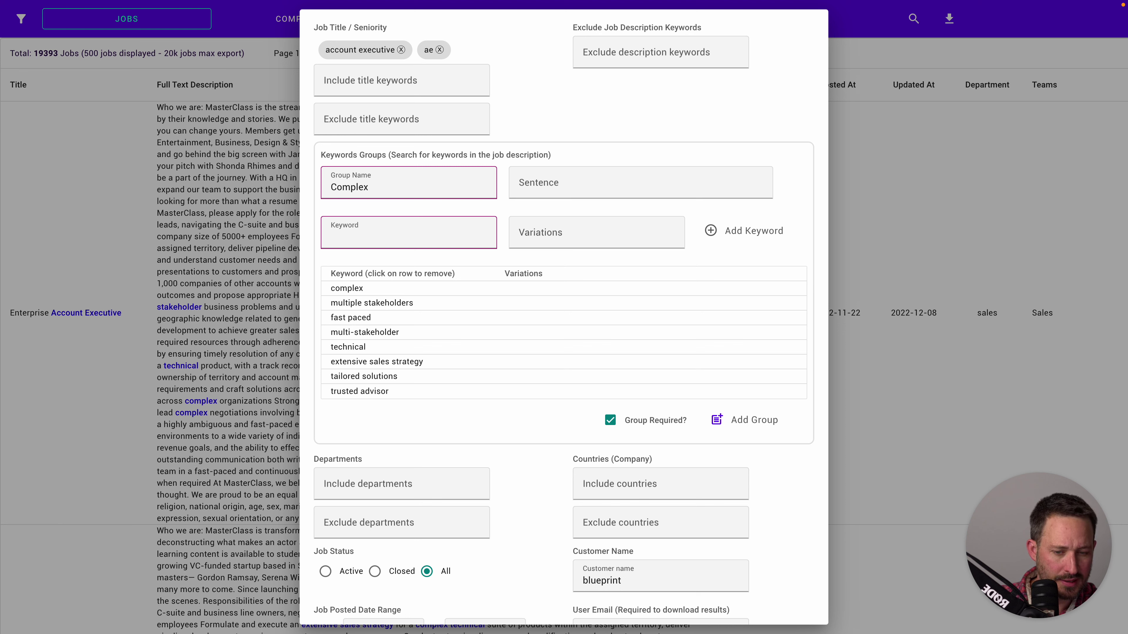
type("complex sales cycles")
left_click(710, 230)
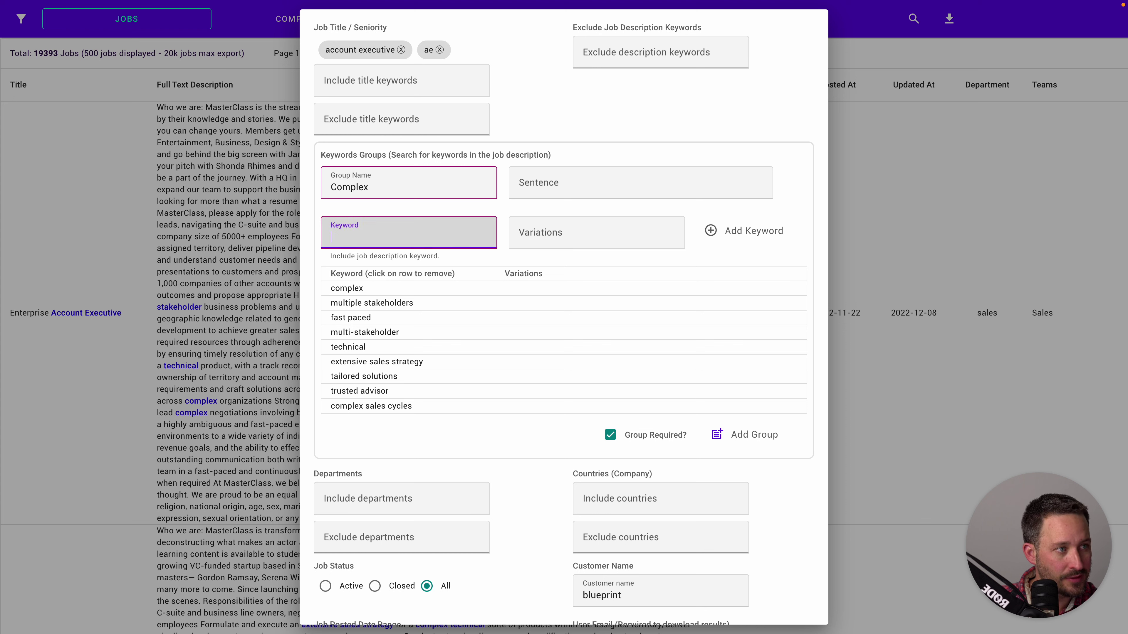
type("ambiguous")
left_click(710, 230)
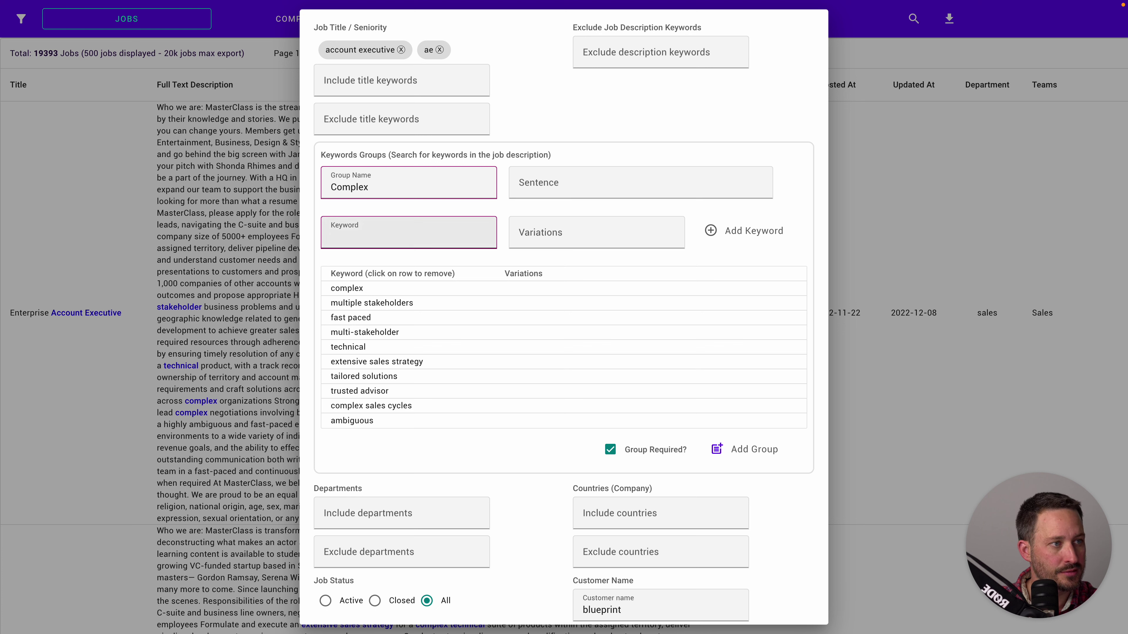
Add 'C-level executives', 'in-person meetings', 'demonstrate value proposition' and 'various departments' as Complex keywords
left_click(409, 232)
type("C-level executives")
left_click(710, 230)
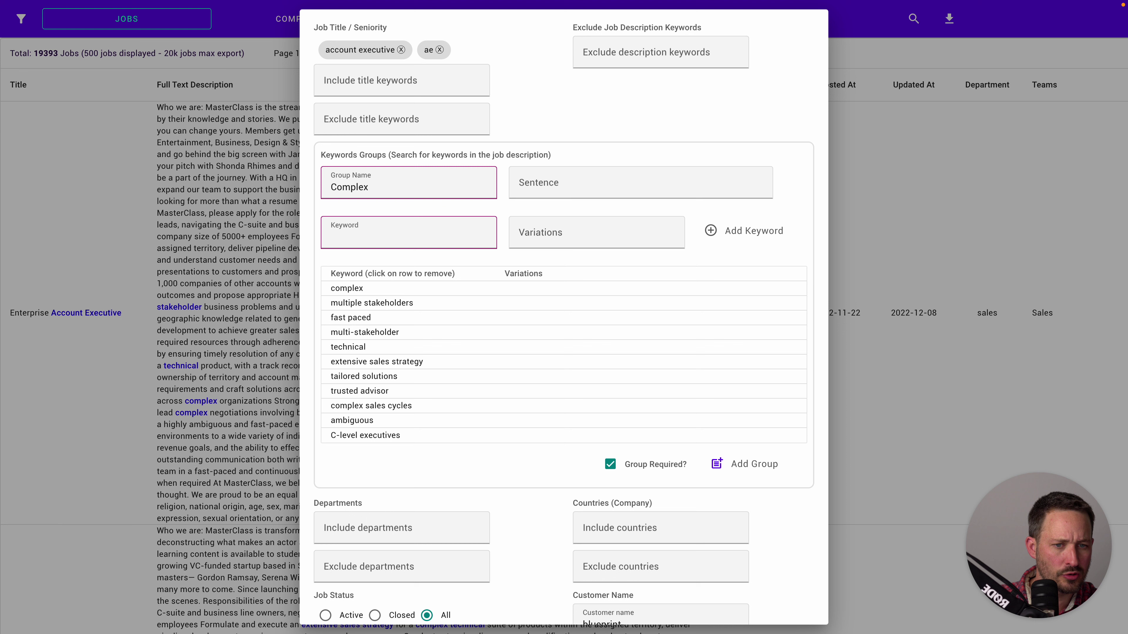
type("in-person meetings")
left_click(711, 230)
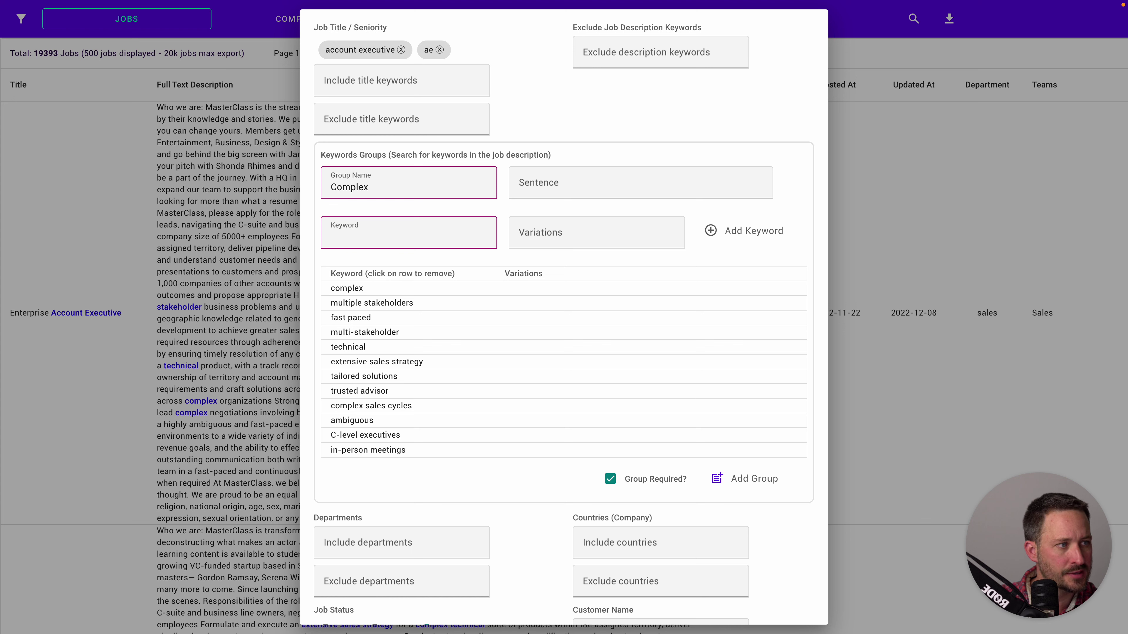
type("demonstrate value proposition")
left_click(710, 230)
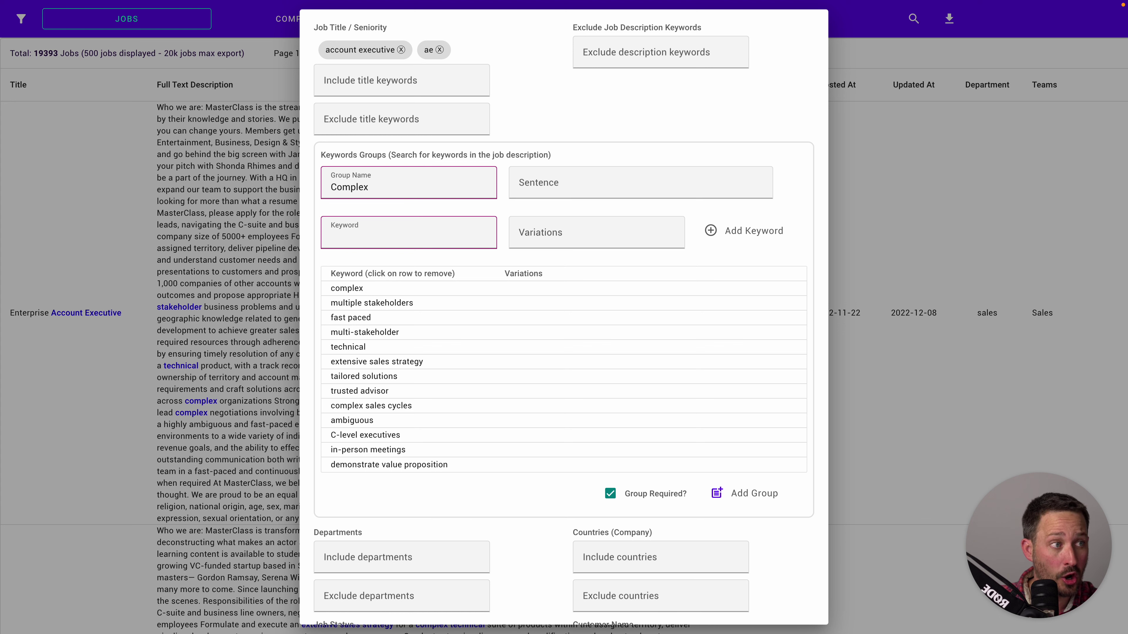
left_click(400, 235)
type("various departments")
left_click(711, 230)
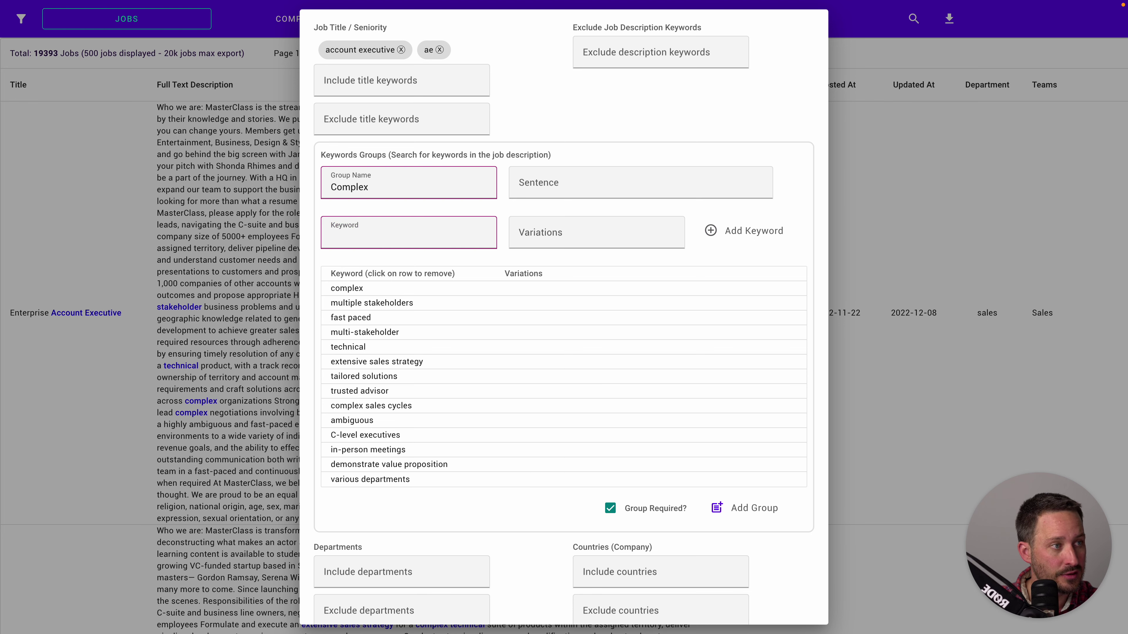
Add the keywords 'buyer persona', '10+ years', 'consultative' and 'C-Suite' to the Complex group
left_click(400, 235)
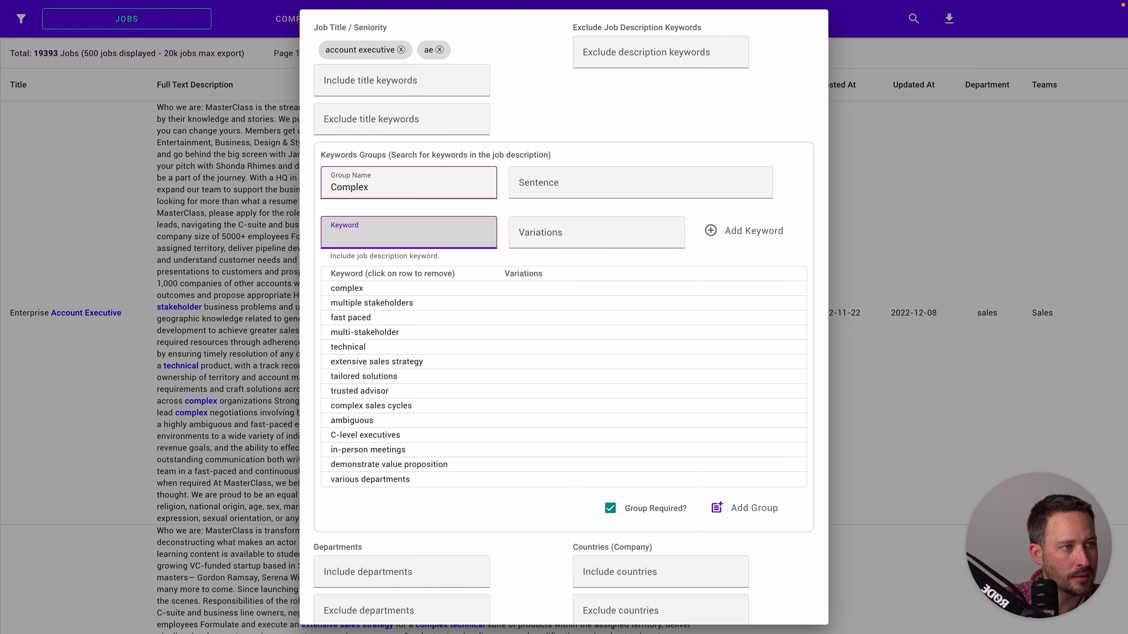
type("buyer persona")
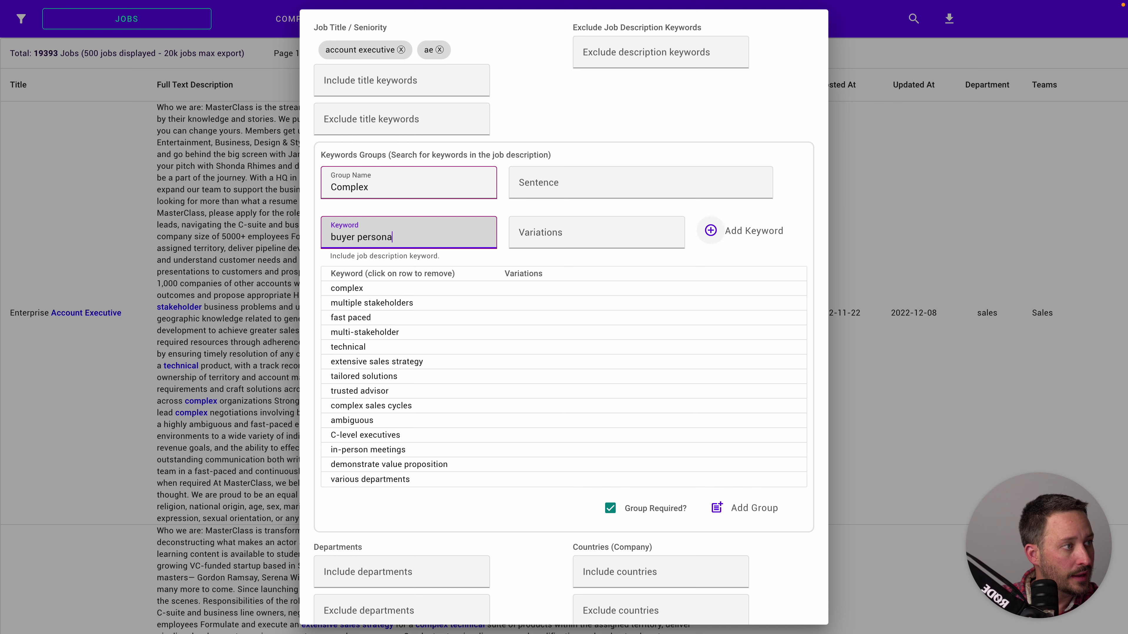
left_click(710, 230)
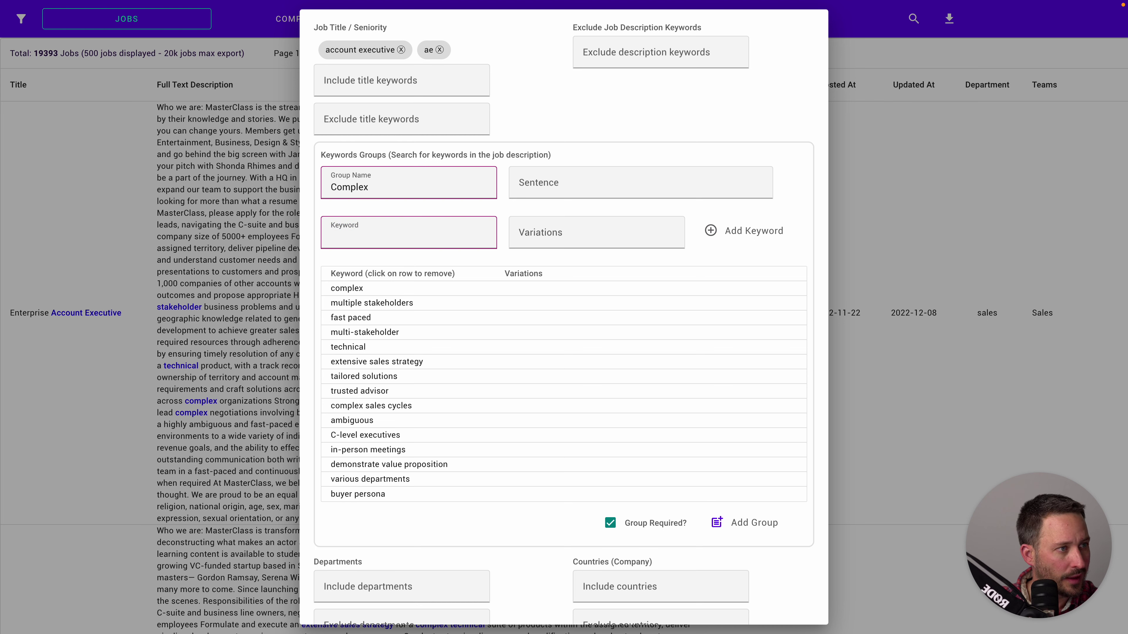
left_click(355, 235)
type("10+ years")
left_click(711, 230)
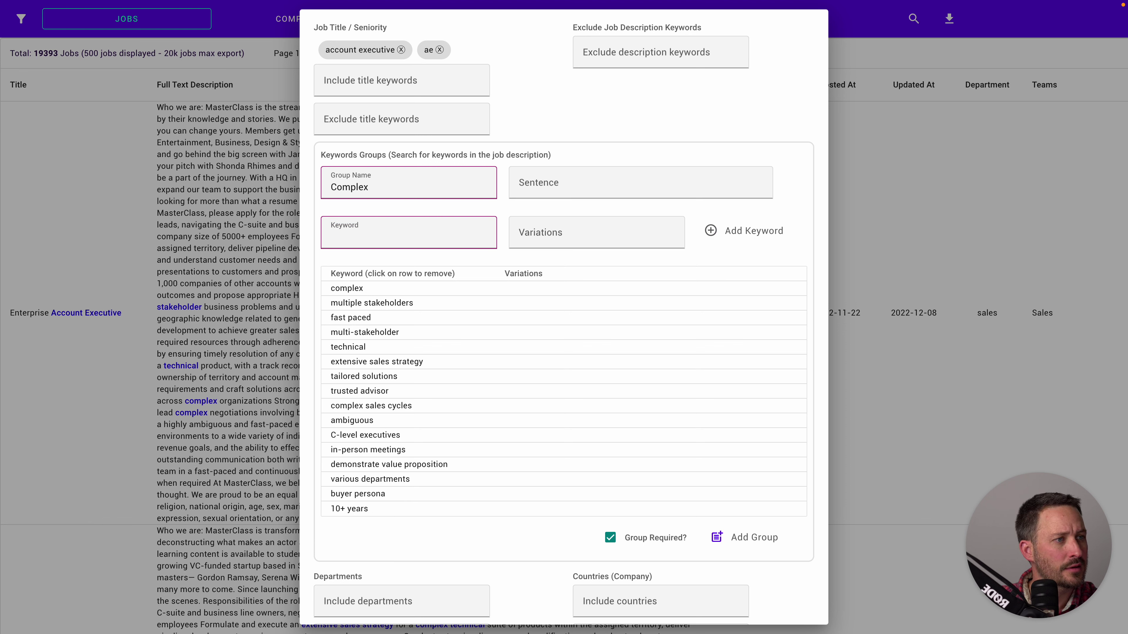
left_click(400, 236)
type("consultative")
left_click(710, 230)
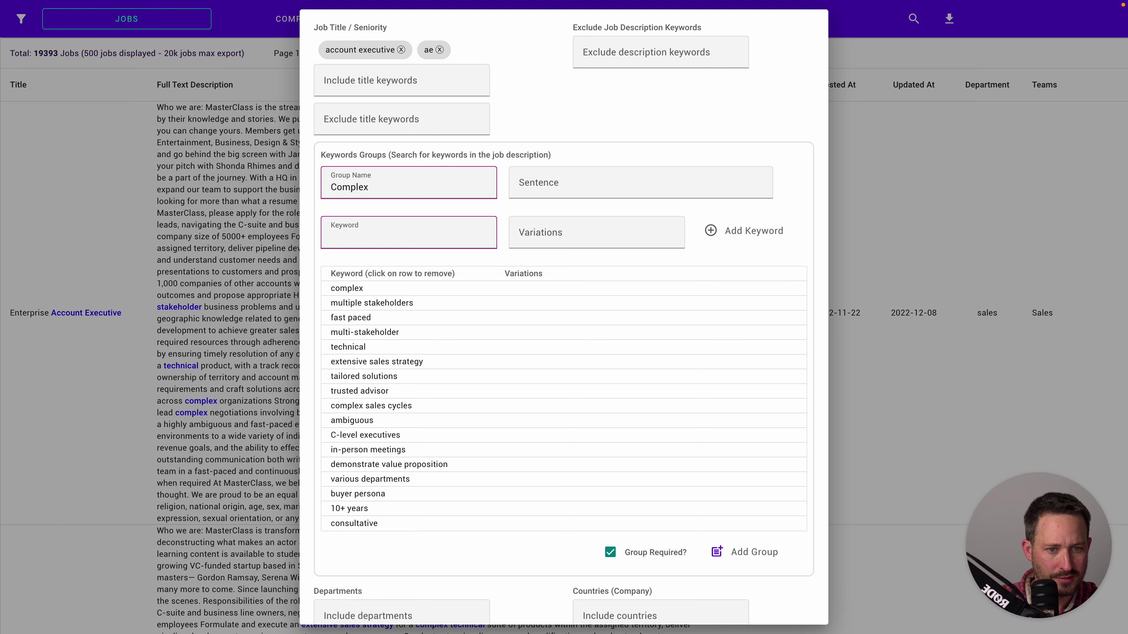
left_click(400, 236)
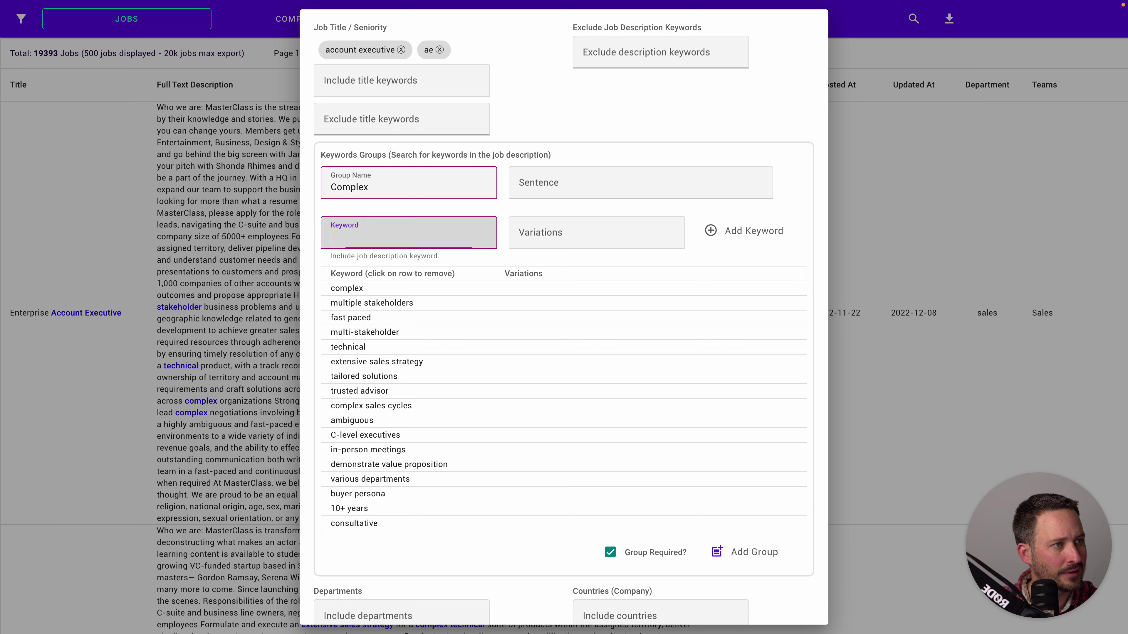
type("C-Suite")
left_click(710, 231)
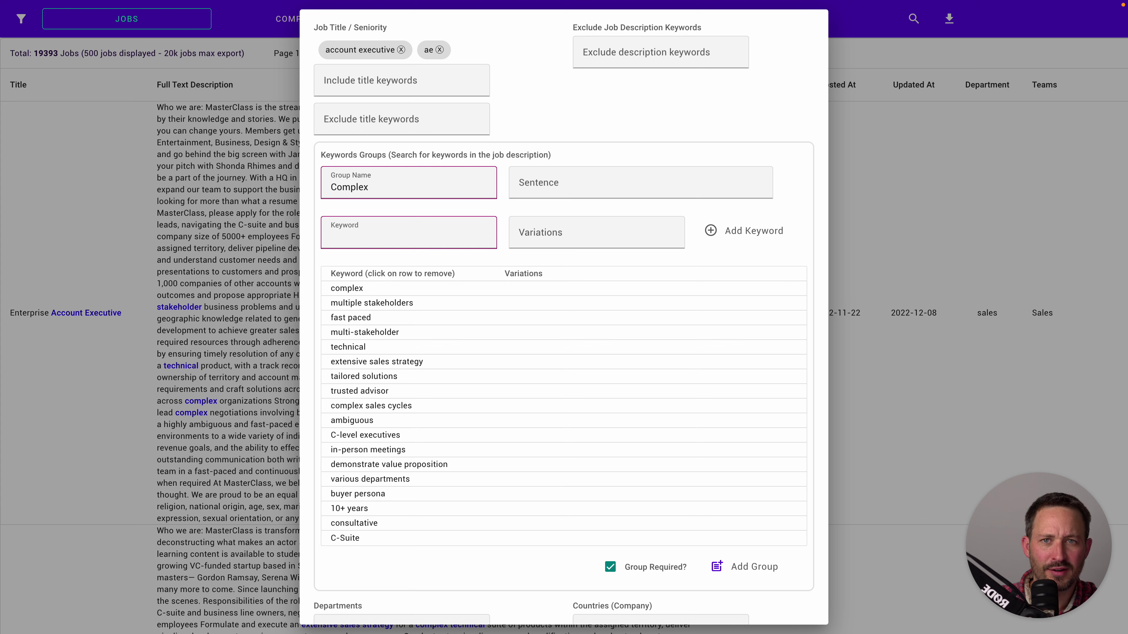
Add 'internal relationships', 'pre-sales resources' and 'executive' to the Complex keyword list
type("internal relationships")
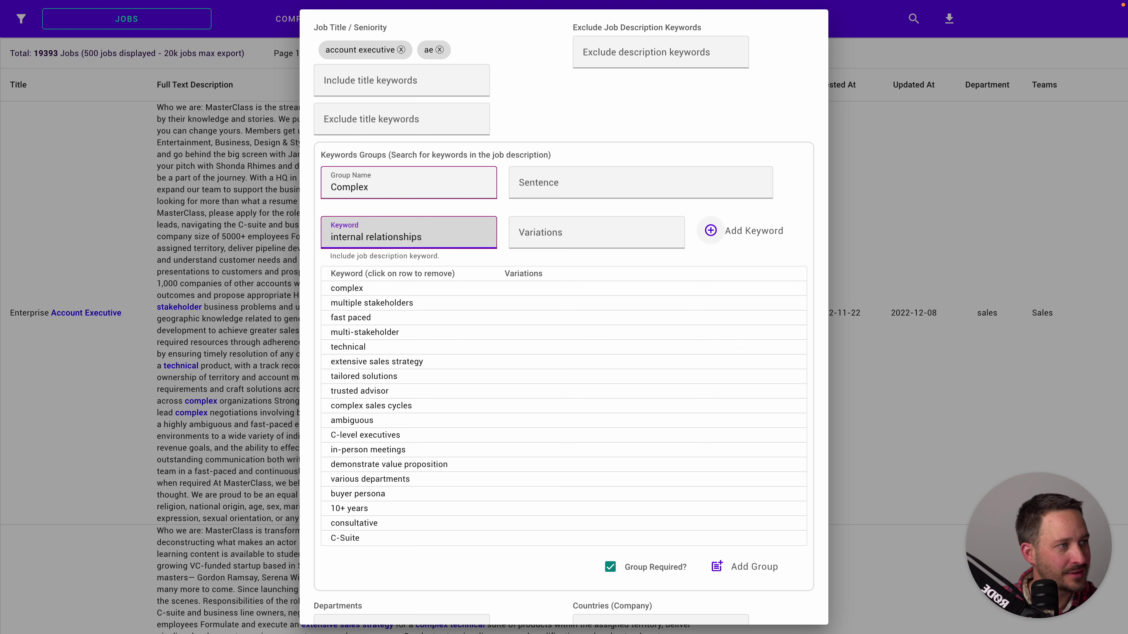
left_click(711, 230)
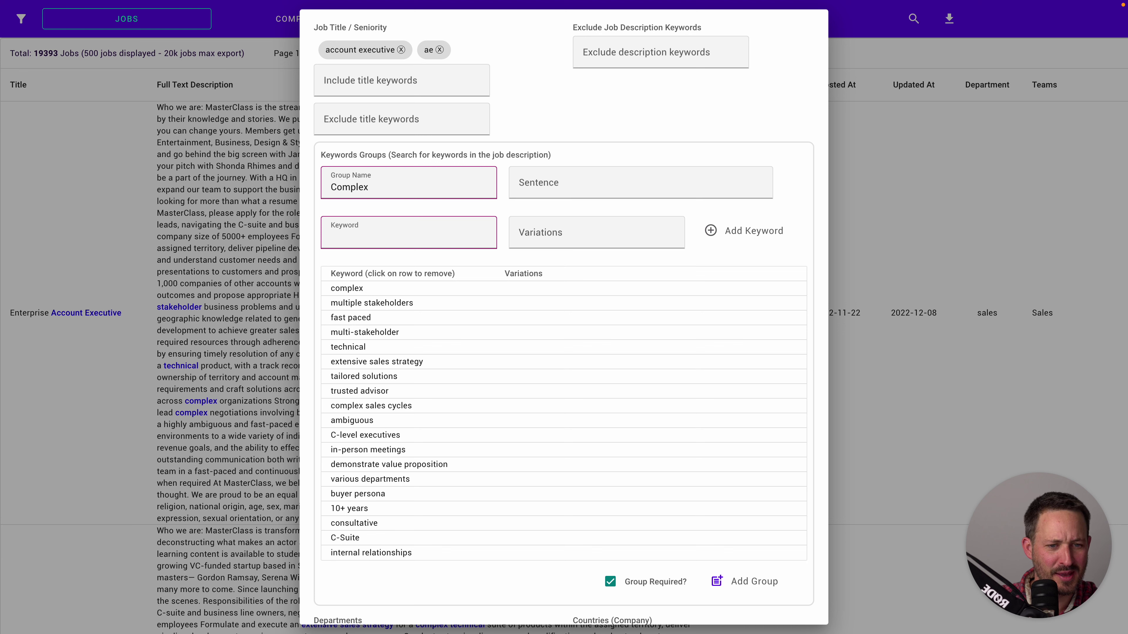
left_click(400, 236)
type("pre-sales resources")
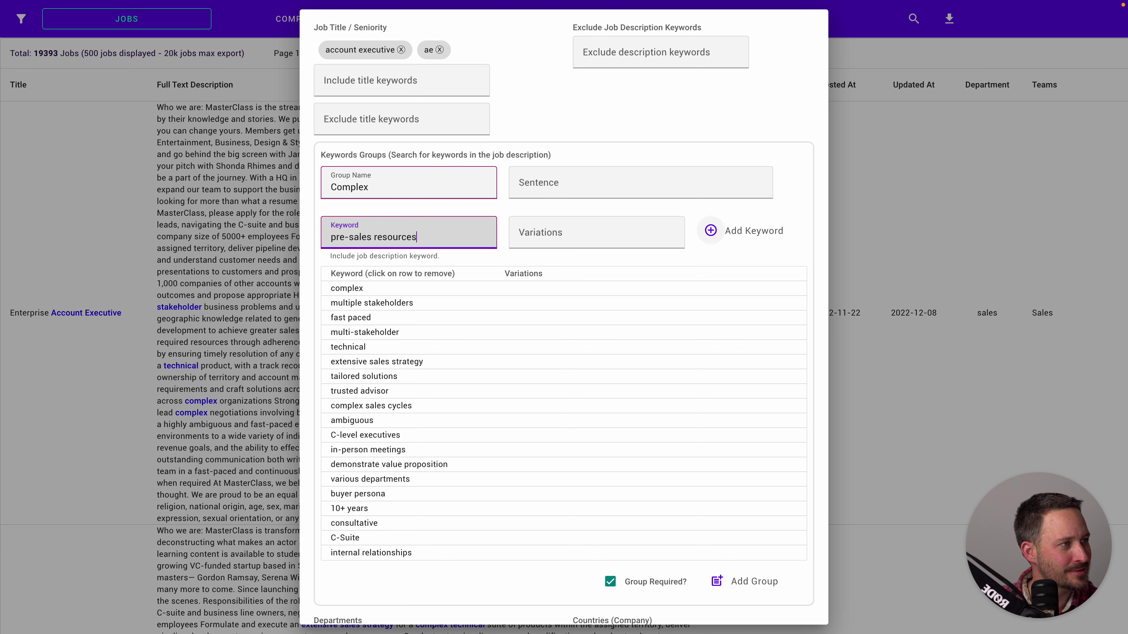
left_click(711, 230)
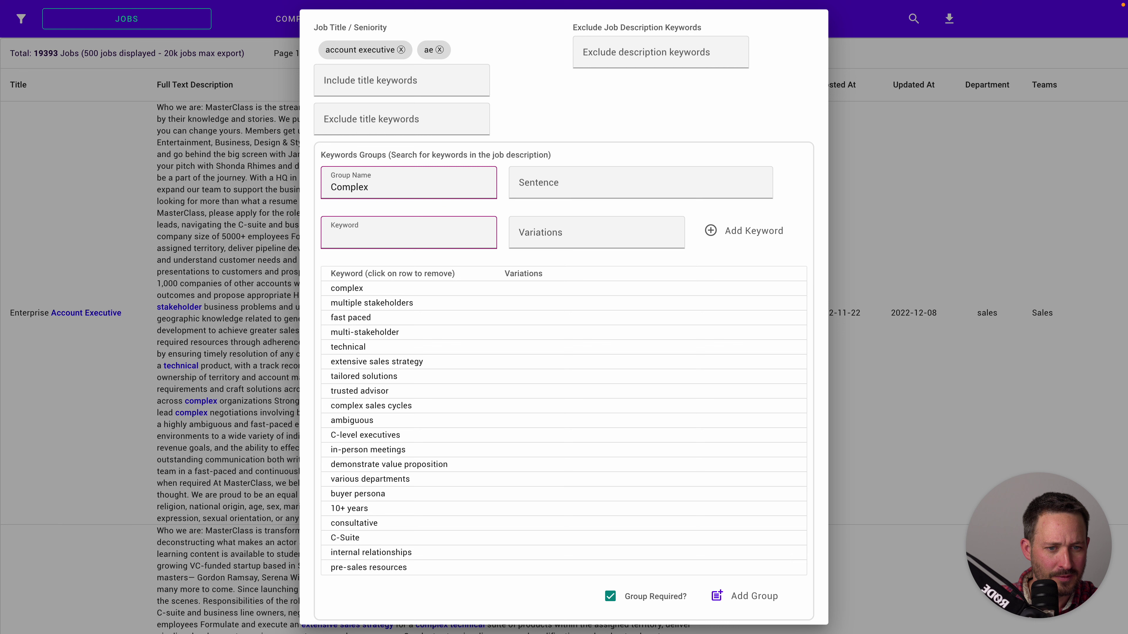
left_click(400, 236)
type("executive")
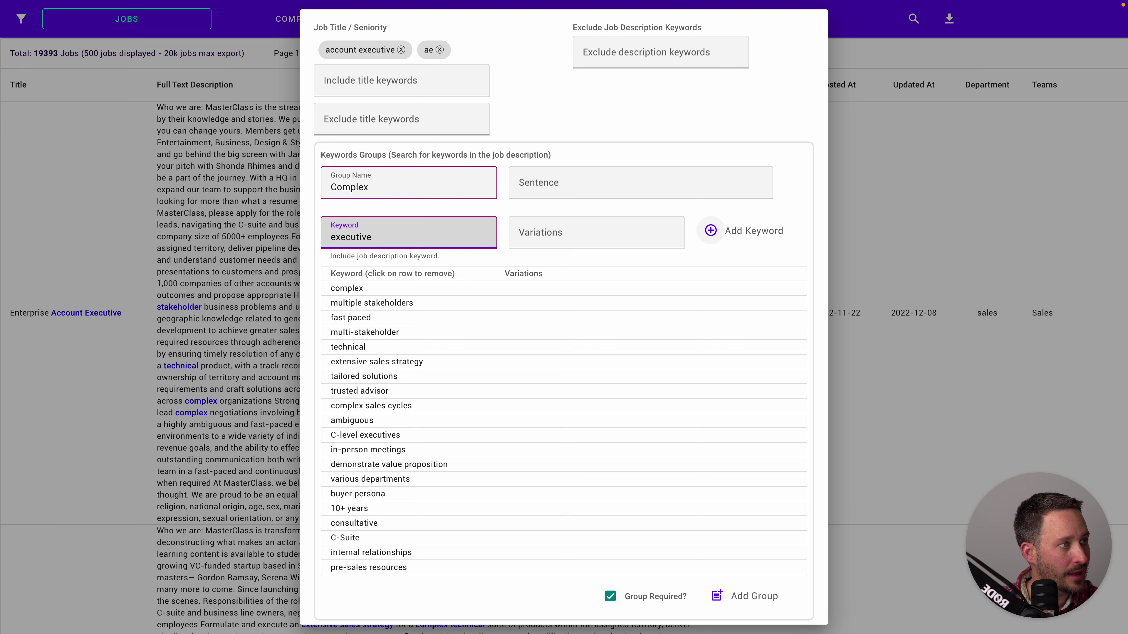
left_click(710, 231)
Save Complex as a required keyword group and fill in the user email field
left_click(716, 610)
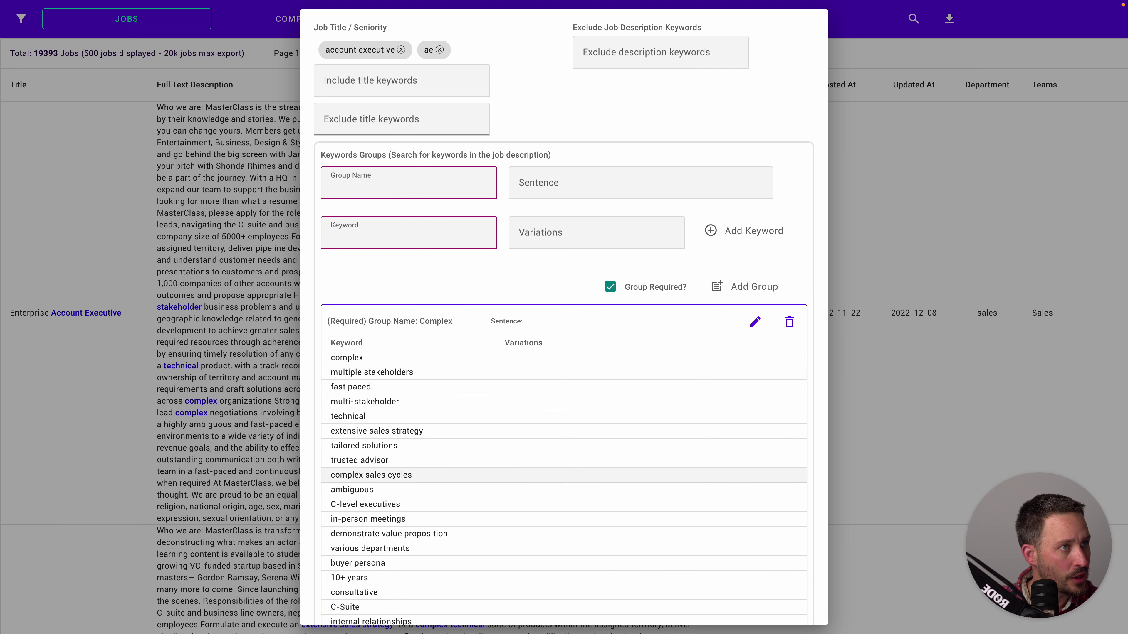
scroll(564, 311, "down", 6)
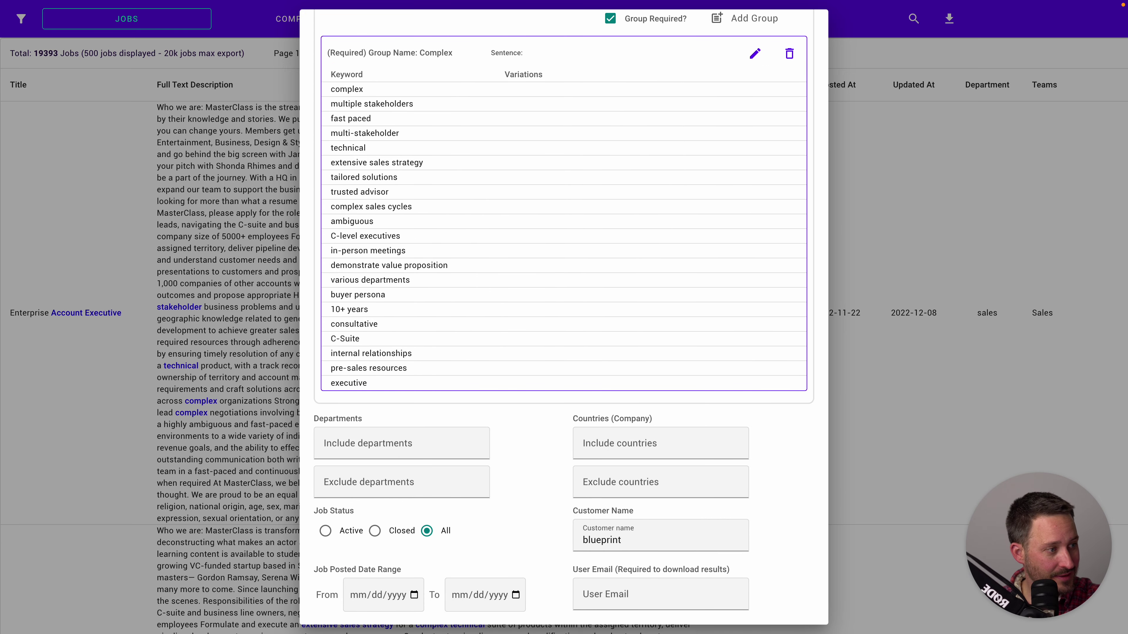
scroll(564, 311, "down", 2)
left_click(660, 505)
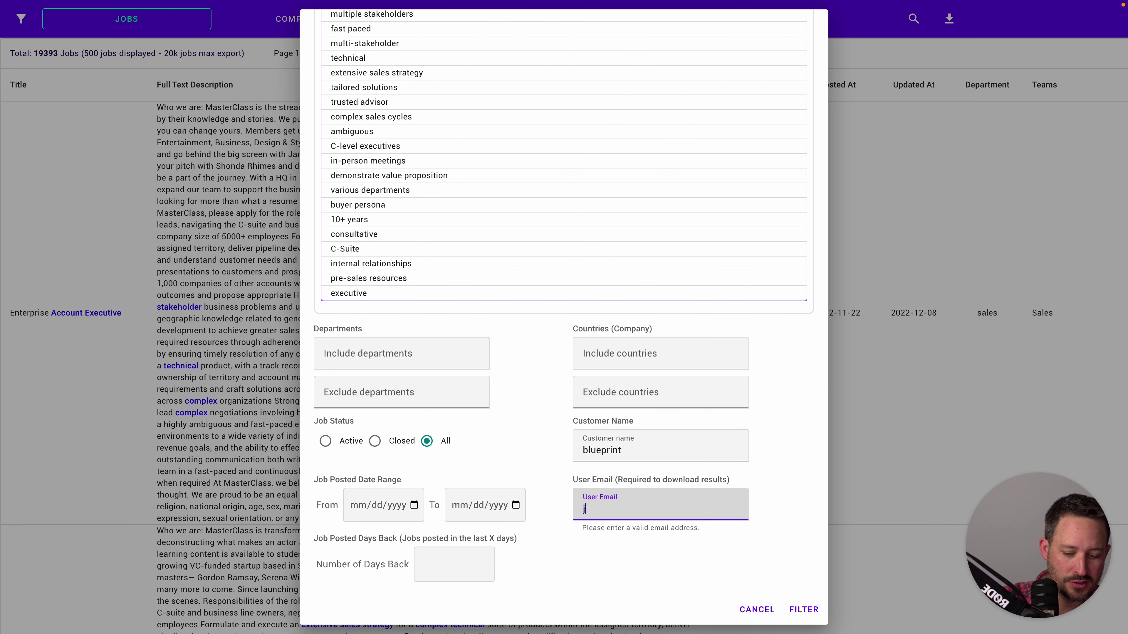
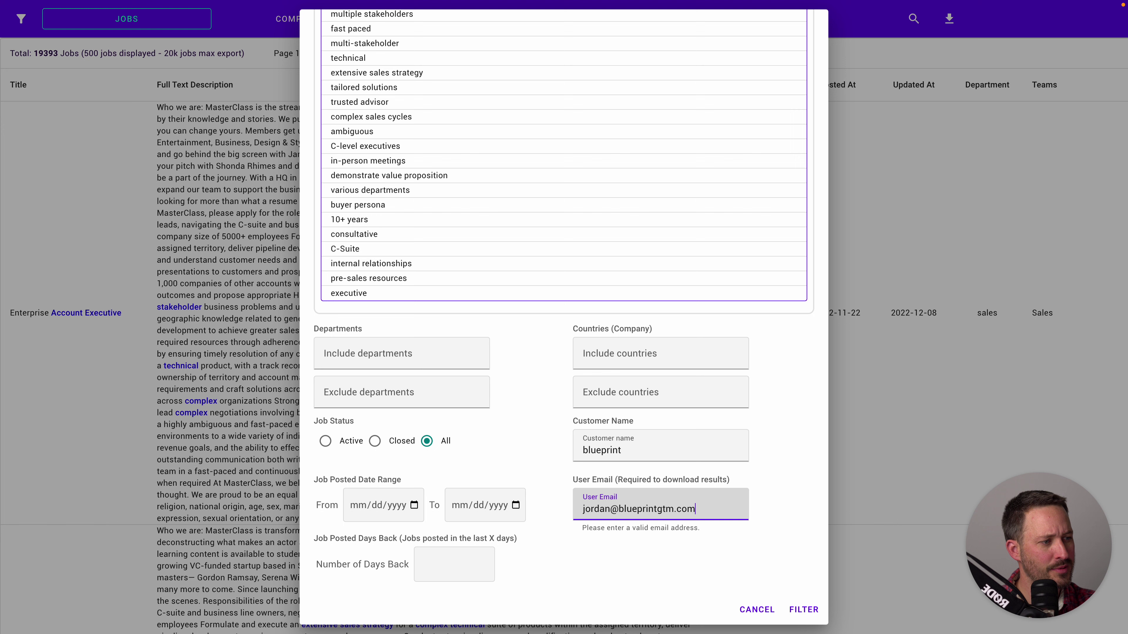
Set Number of Days Back to 60 and filter, leaving 2487 jobs
left_click(453, 564)
type("0")
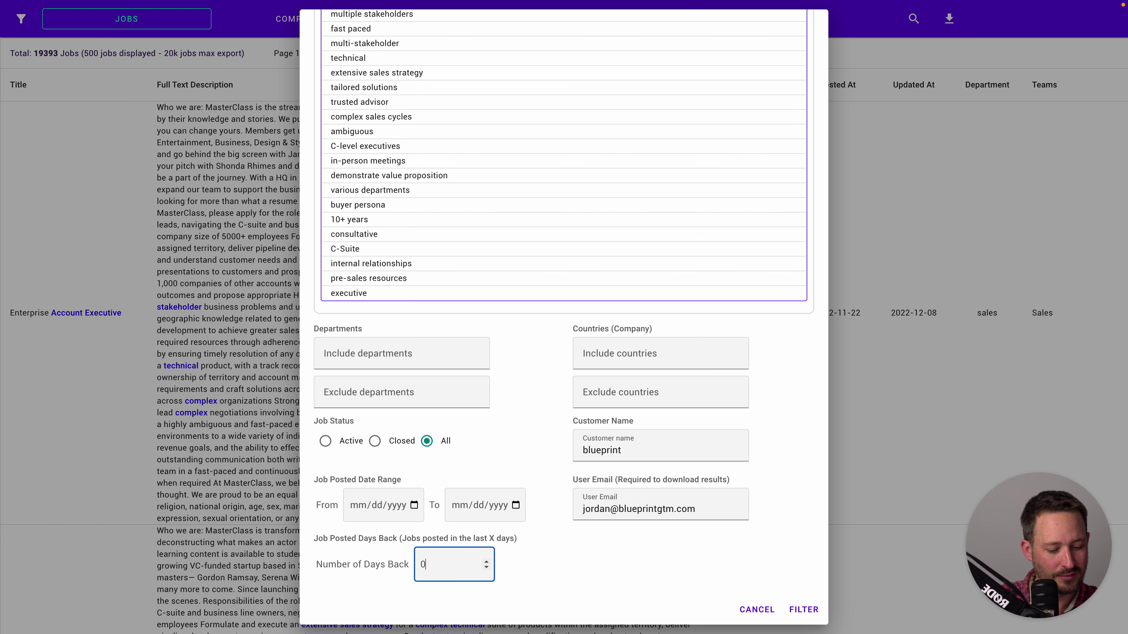
key("BackSpace")
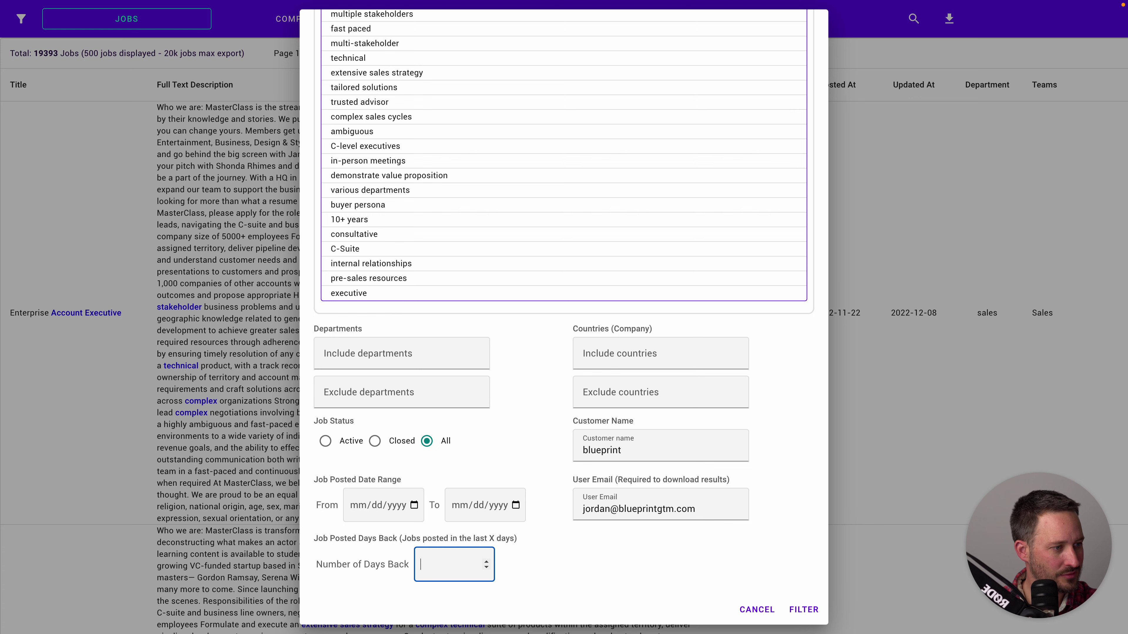
left_click(803, 609)
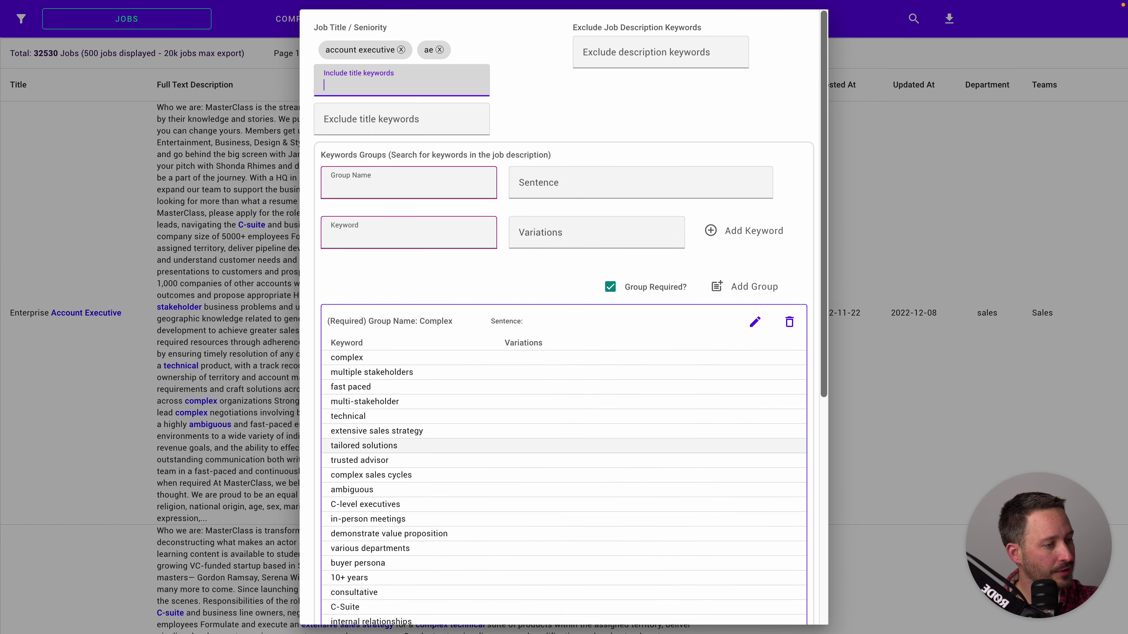
left_click(448, 565)
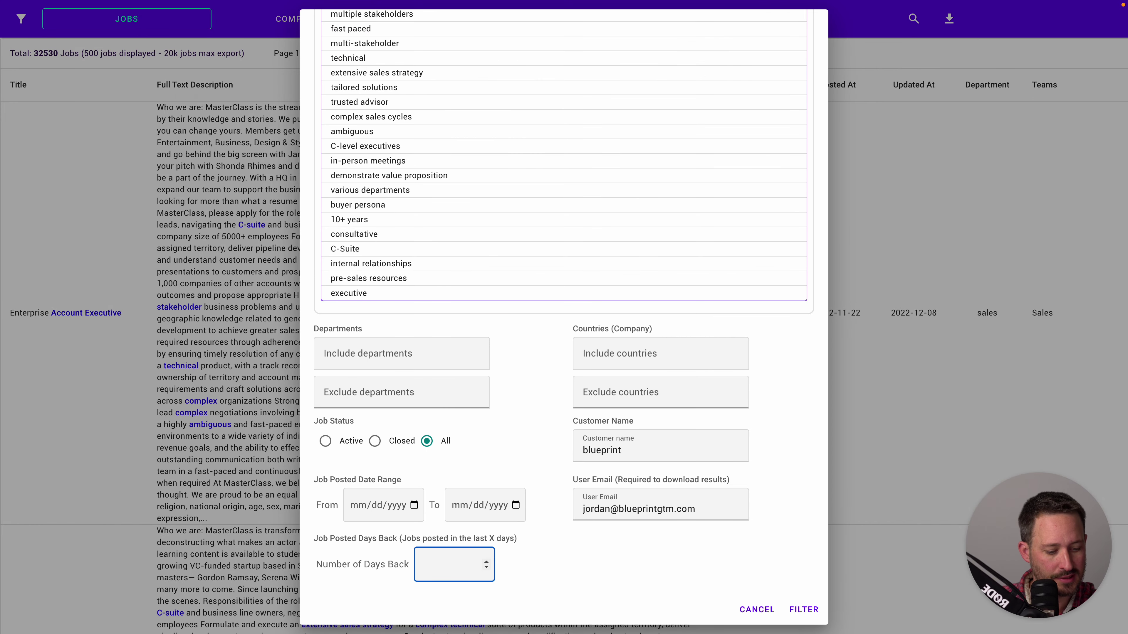
type("60")
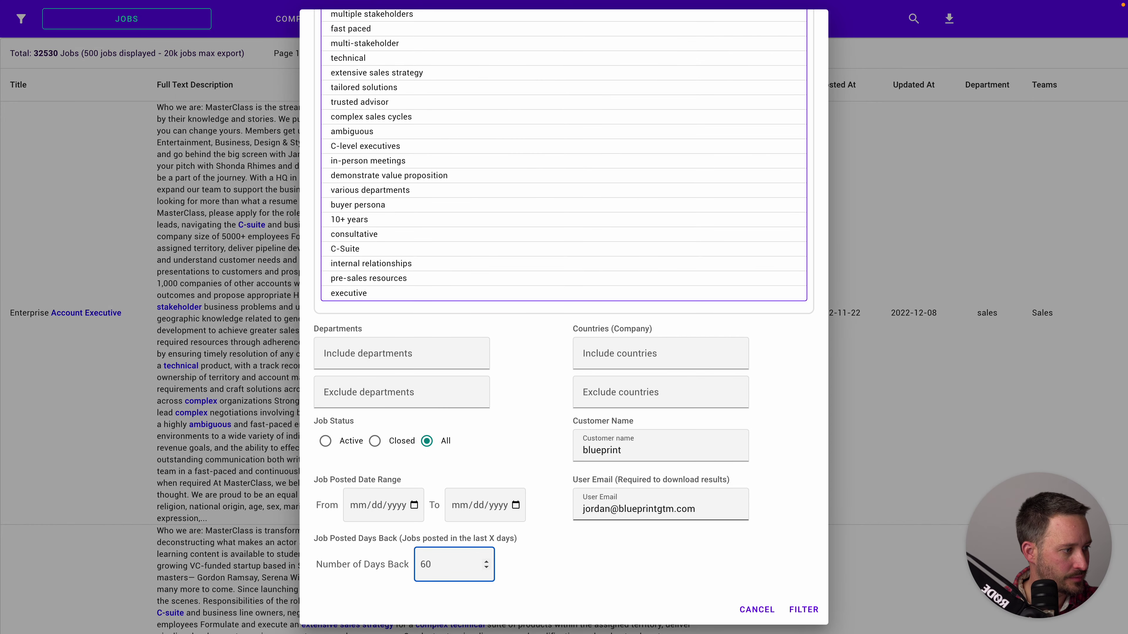
left_click(804, 609)
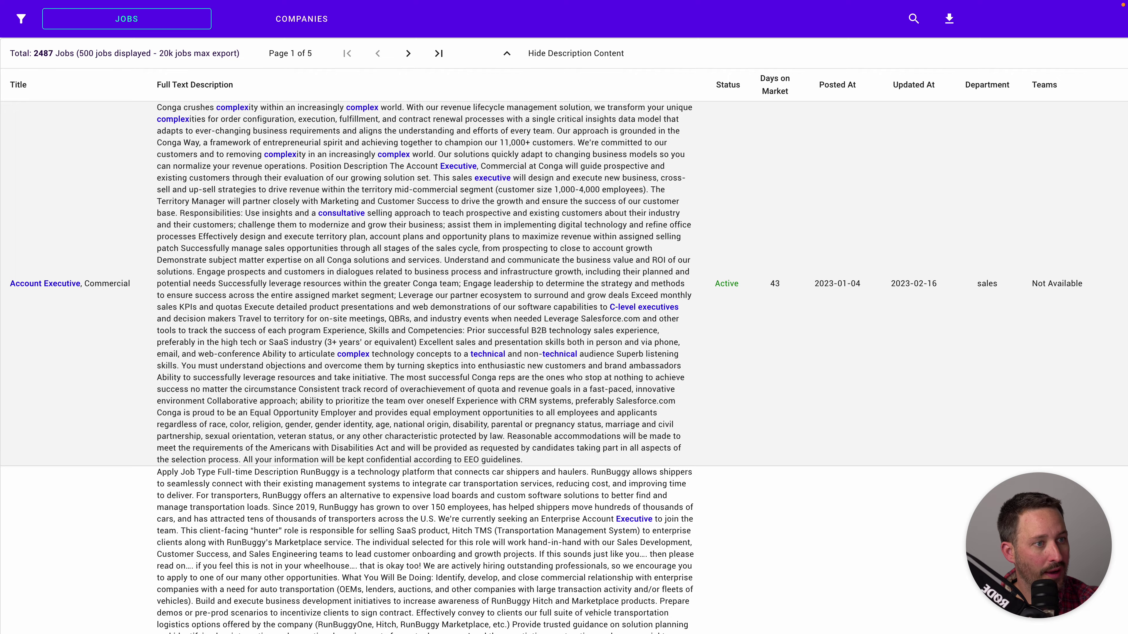
scroll(564, 342, "right", 10)
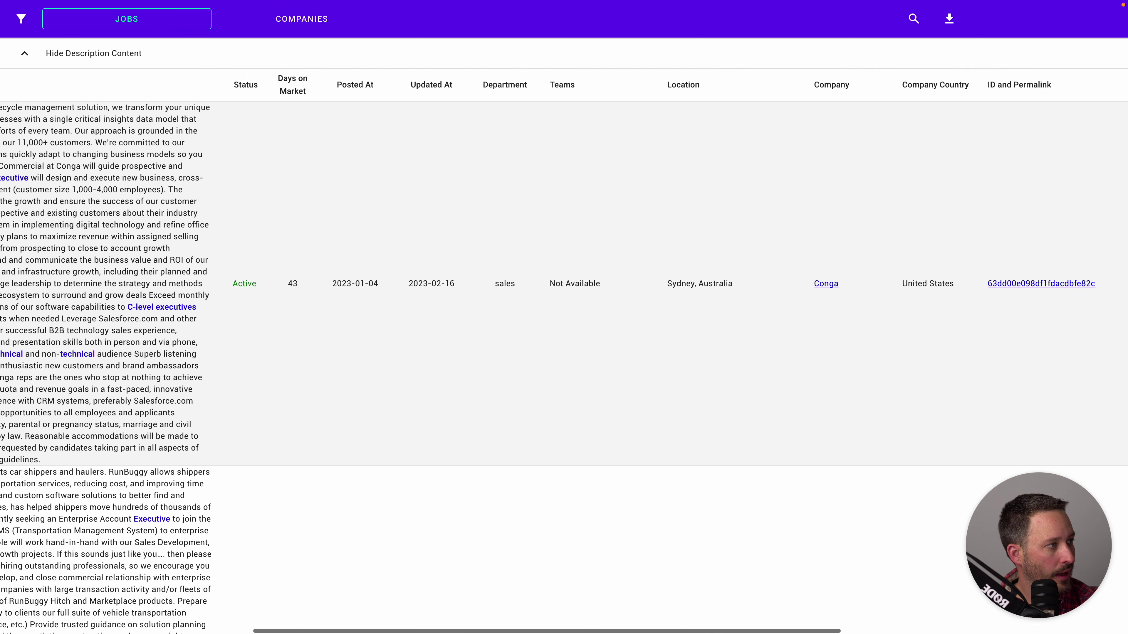
scroll(564, 342, "left", 10)
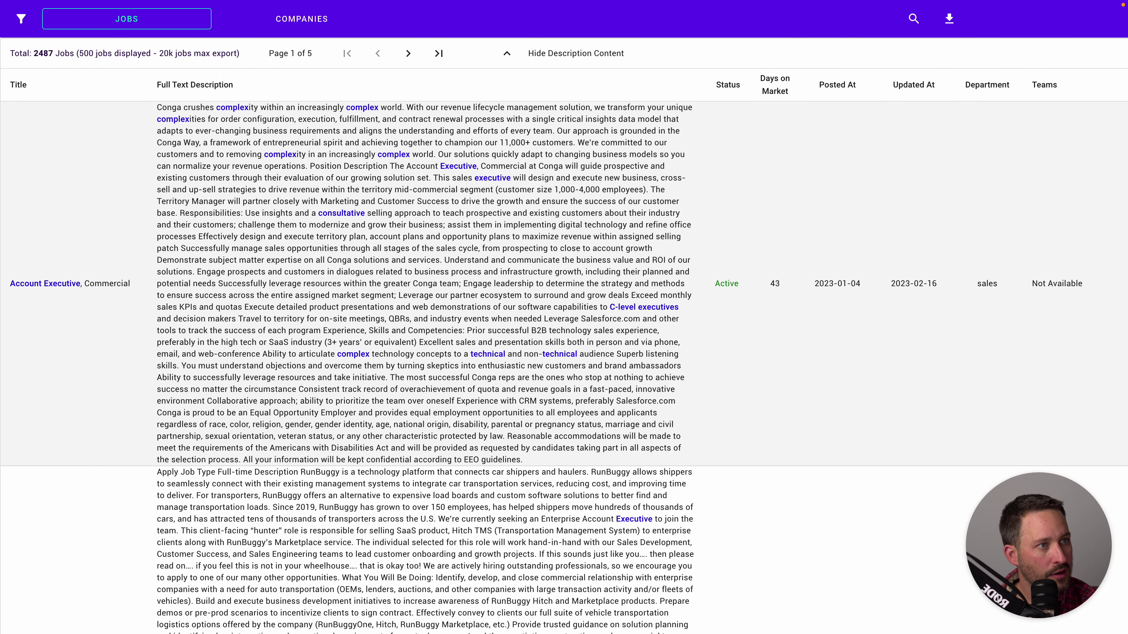
left_click_drag(200, 107, 612, 118)
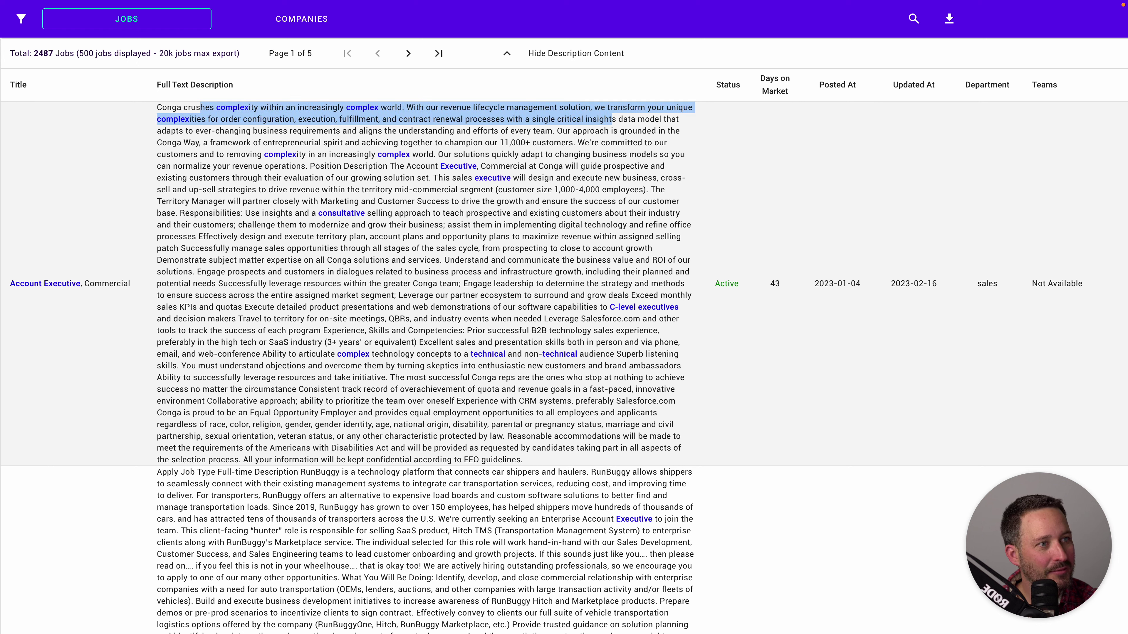
left_click_drag(233, 107, 585, 119)
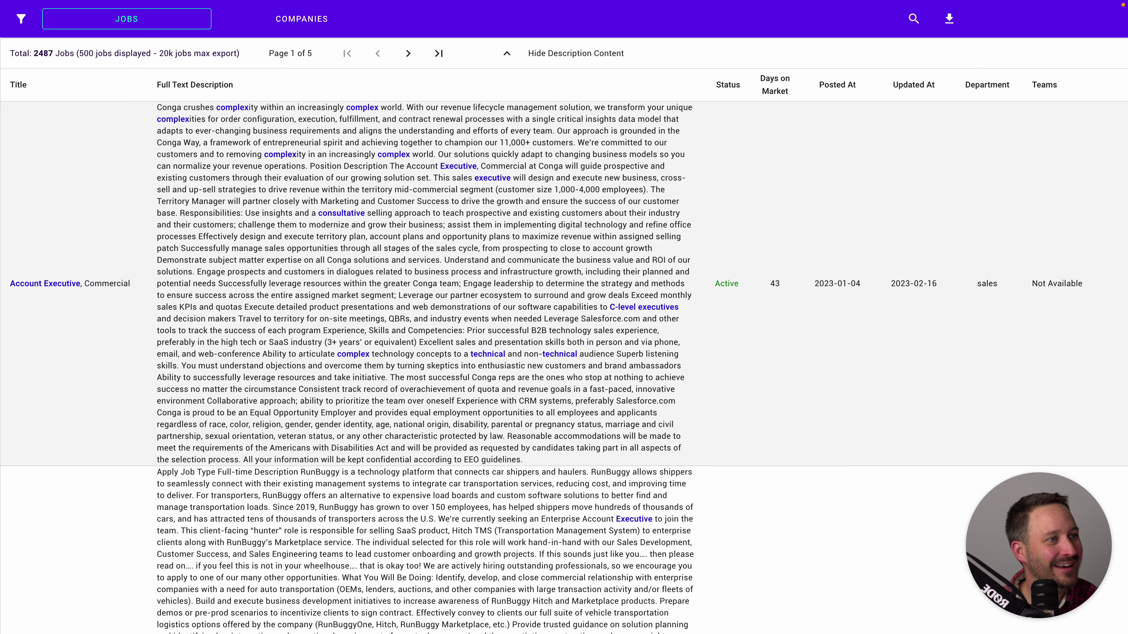
left_click_drag(535, 202, 640, 190)
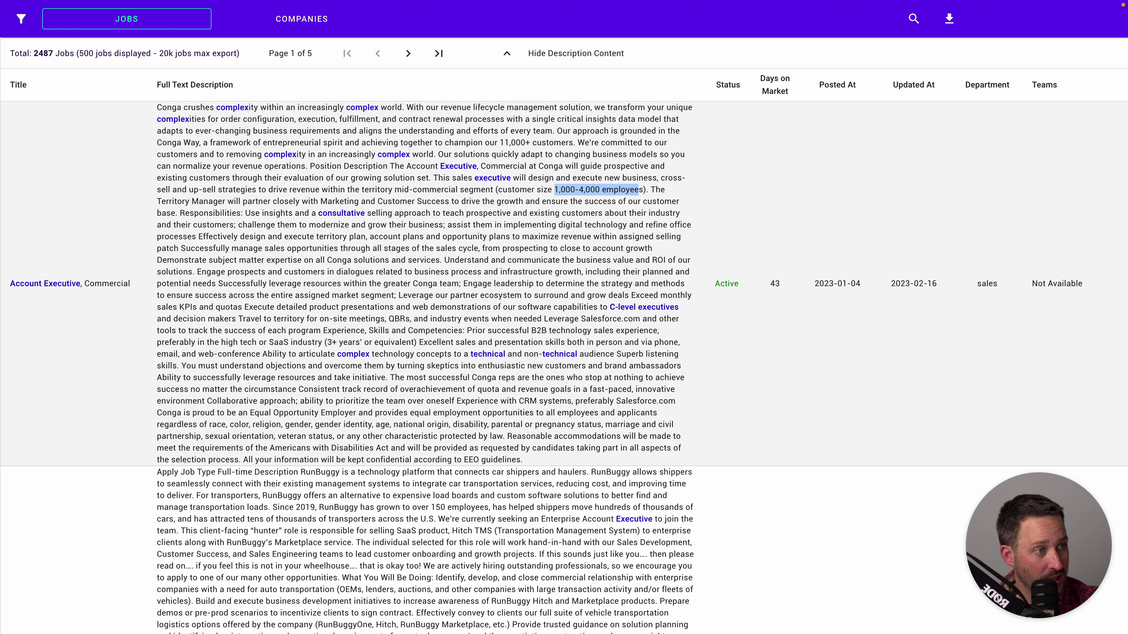
double_click(399, 319)
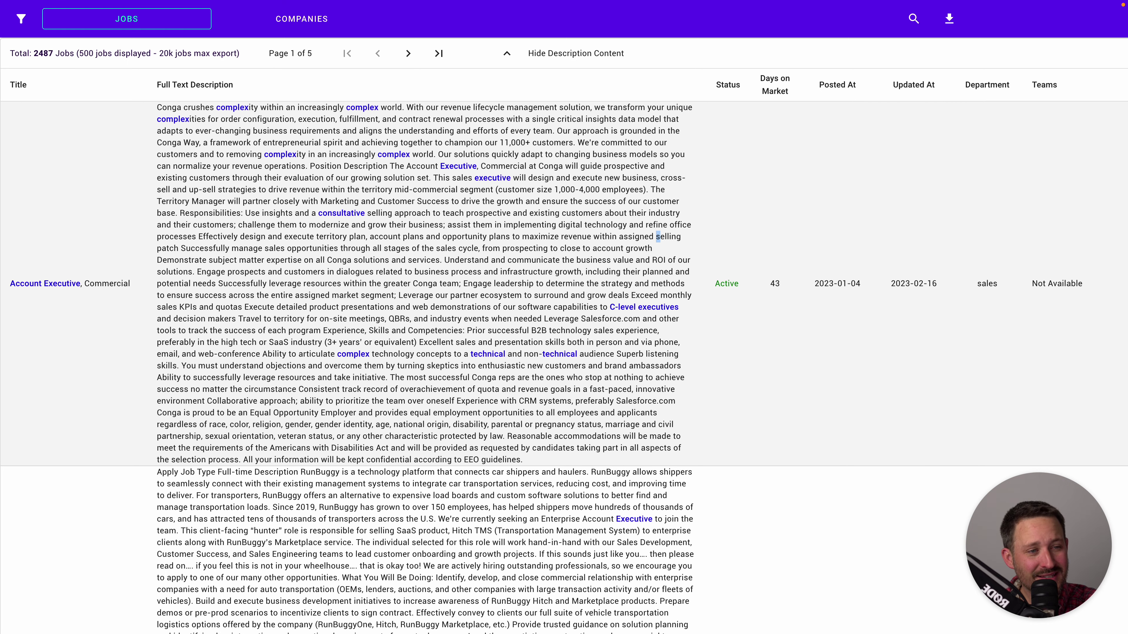
scroll(658, 237, "right", 15)
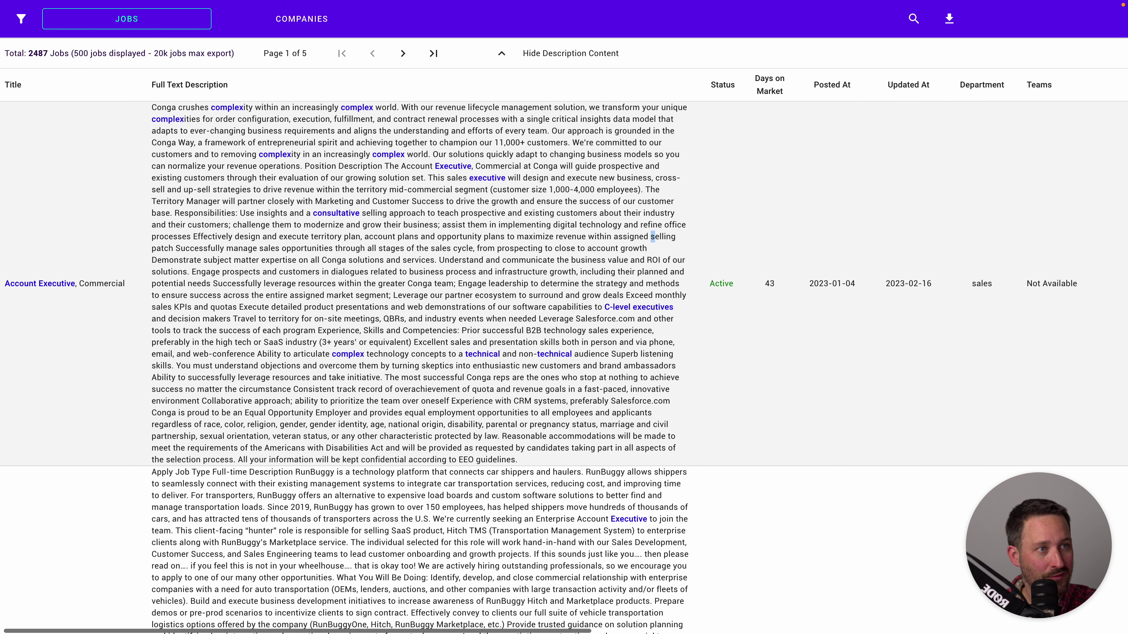
scroll(564, 284, "right", 5)
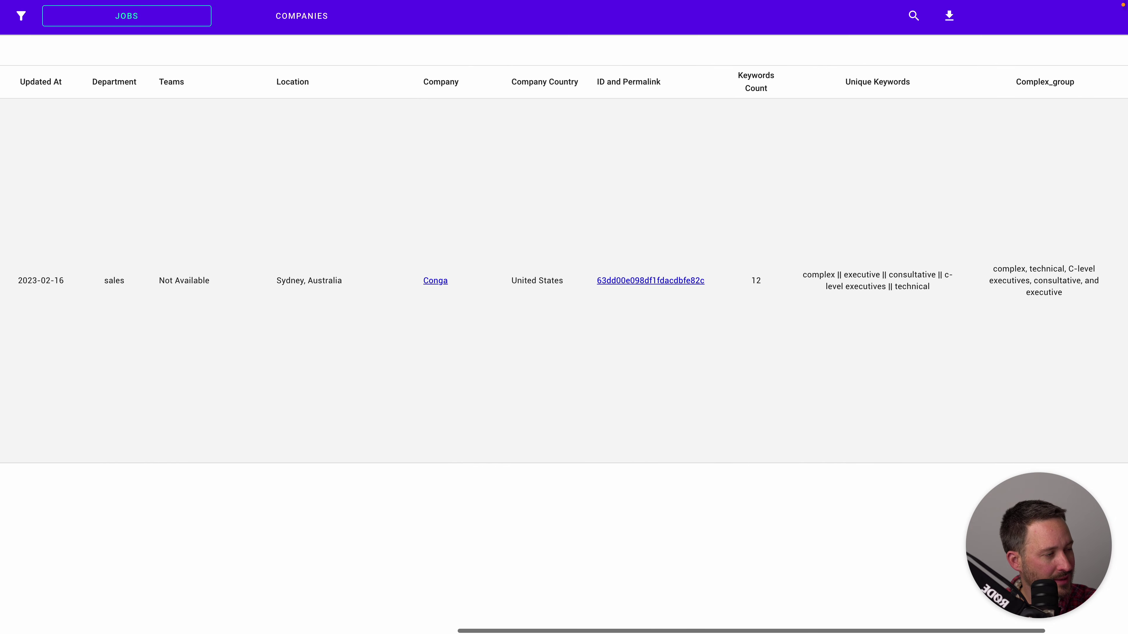
scroll(318, 169, "left", 15)
scroll(317, 169, "down", 3)
scroll(318, 169, "down", 4)
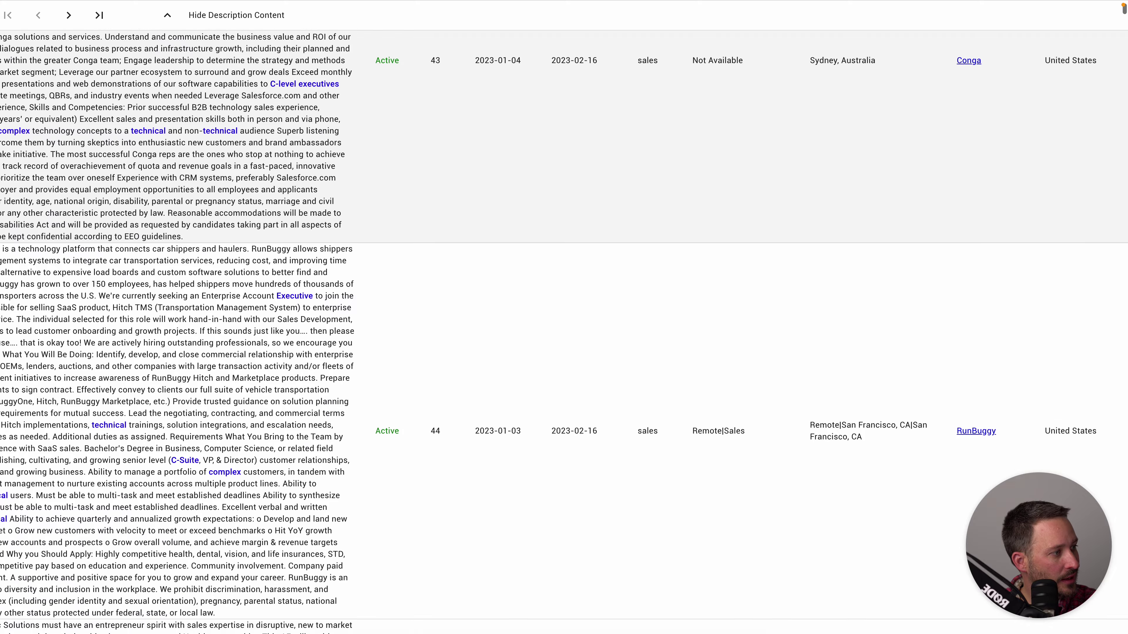
scroll(318, 169, "left", 12)
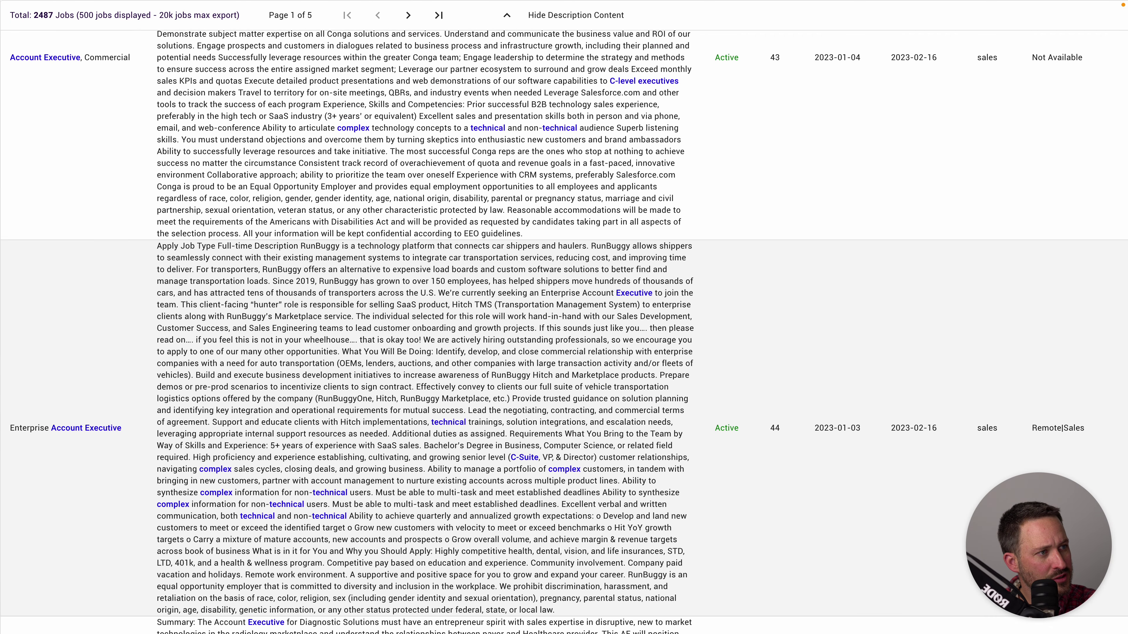
left_click_drag(478, 246, 622, 258)
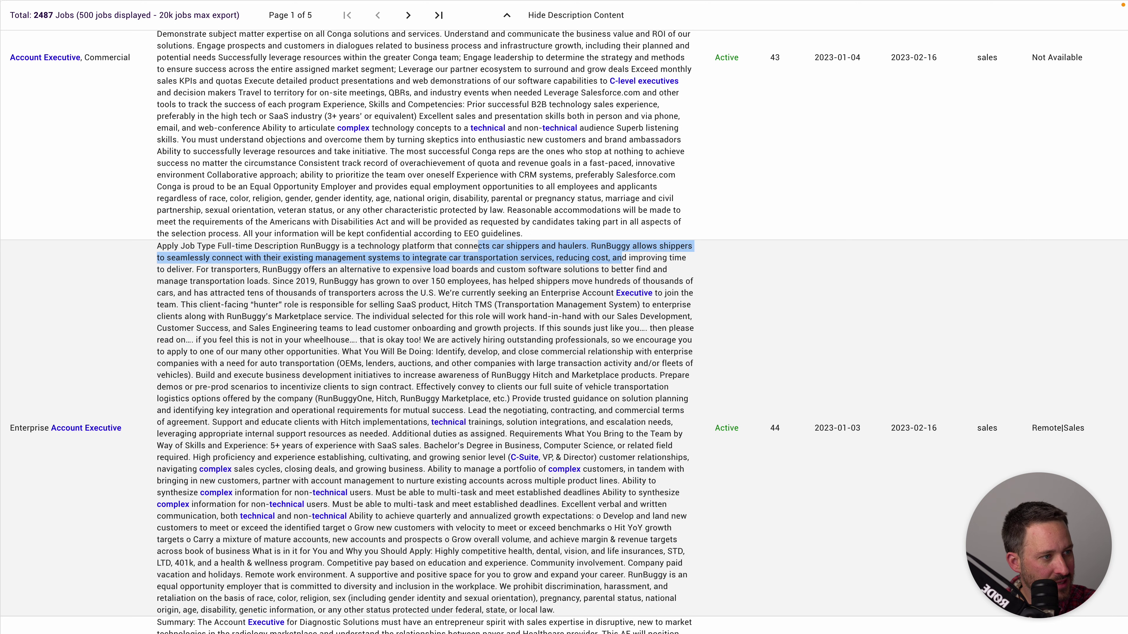
scroll(564, 311, "down", 1)
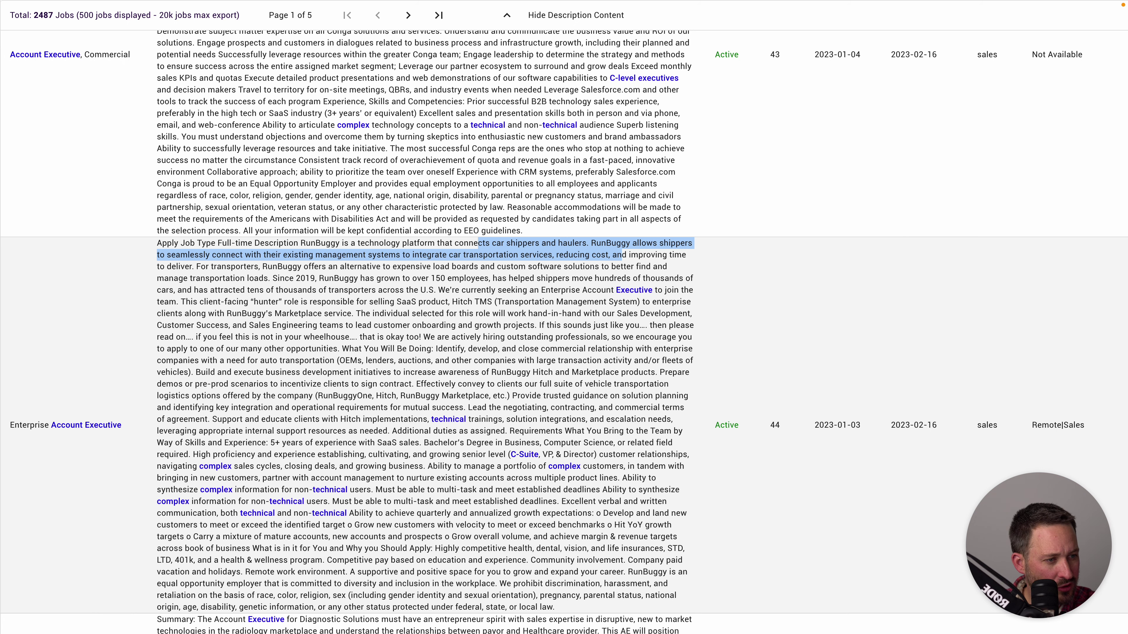
scroll(564, 311, "down", 1)
scroll(564, 332, "down", 1)
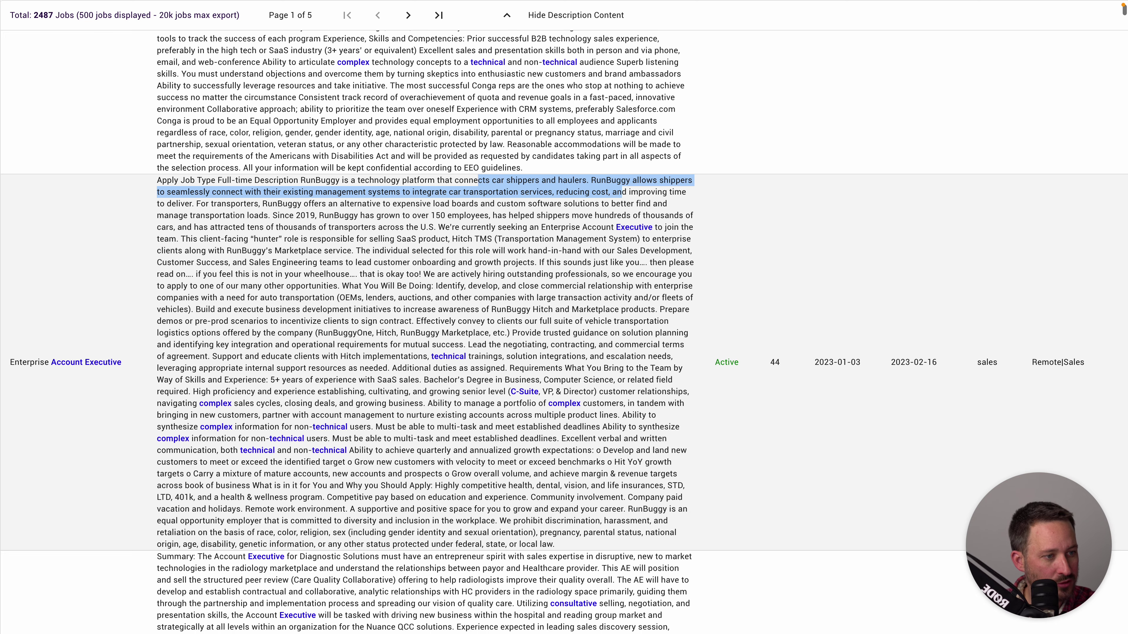
scroll(564, 332, "up", 1)
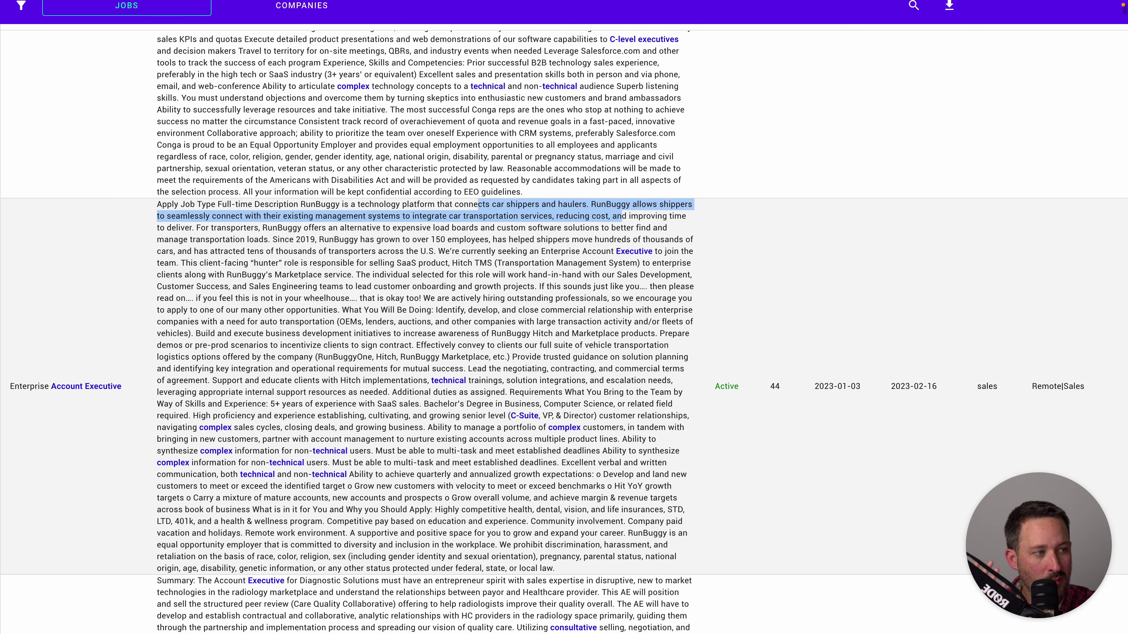